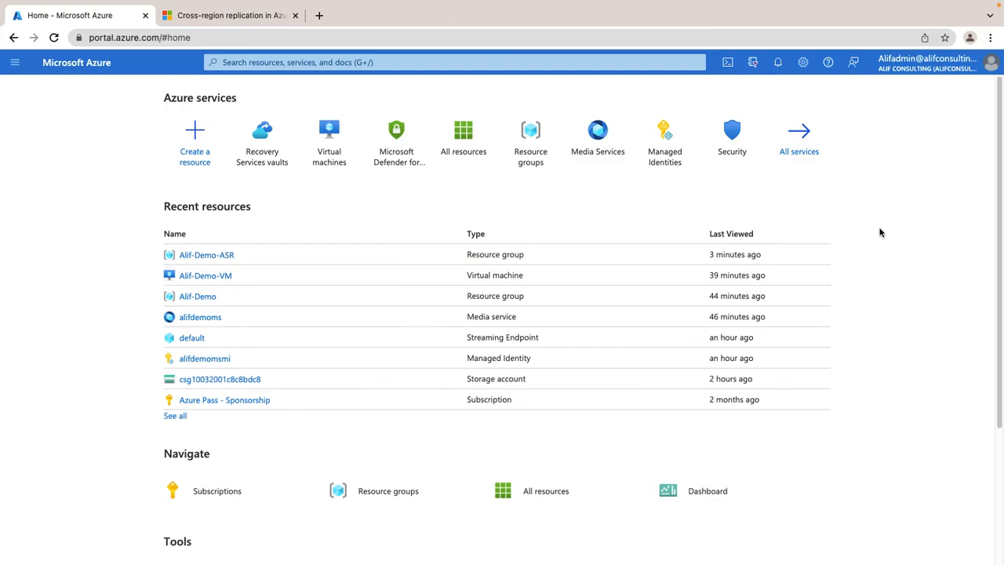
Open the cross-region replication article and locate the India rows in its Azure regional pairs table.
{"action": "left_click", "coordinate": [227, 15]}
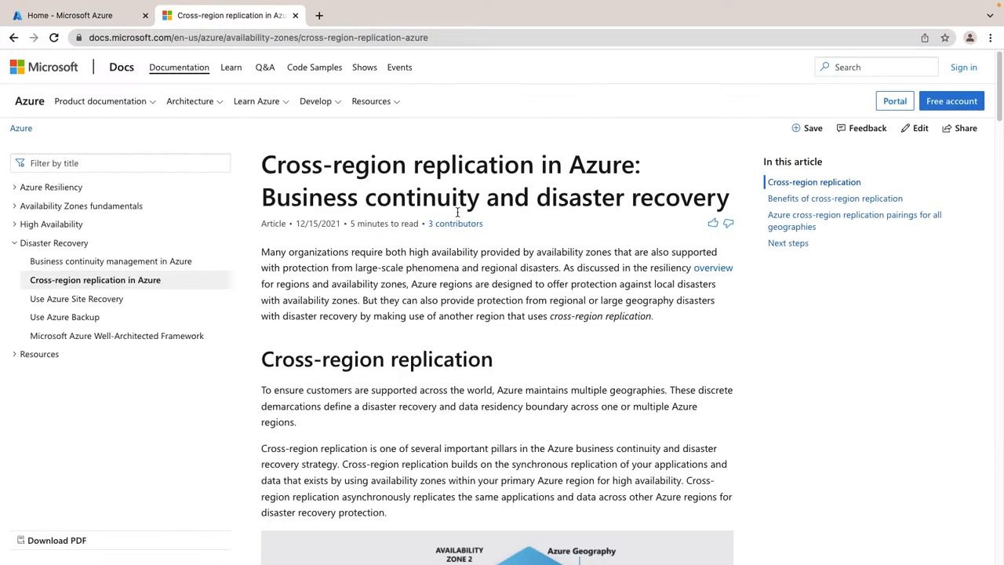
{"action": "scroll", "coordinate": [533, 309], "scroll_direction": "down", "scroll_amount": 20}
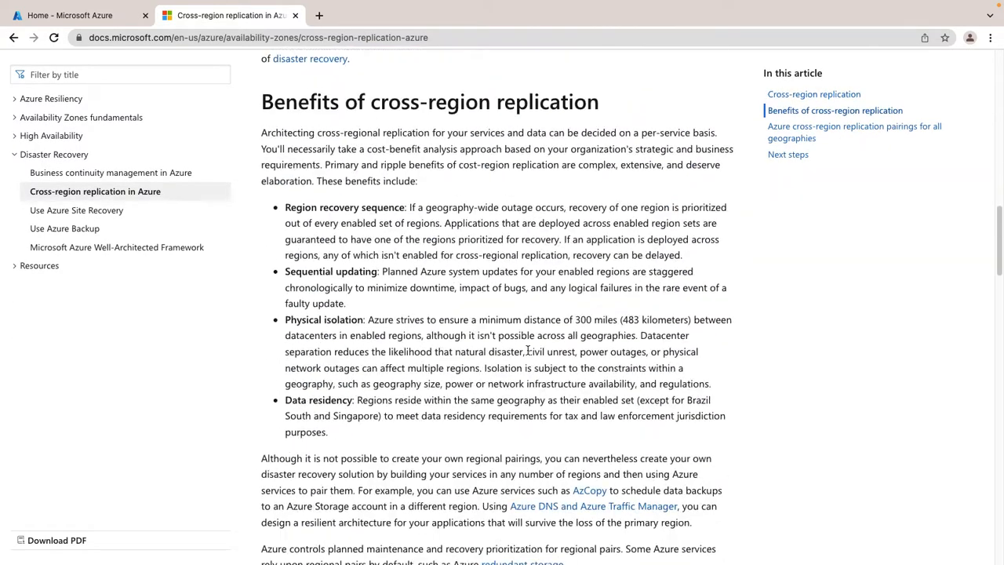
{"action": "scroll", "coordinate": [527, 354], "scroll_direction": "down", "scroll_amount": 4}
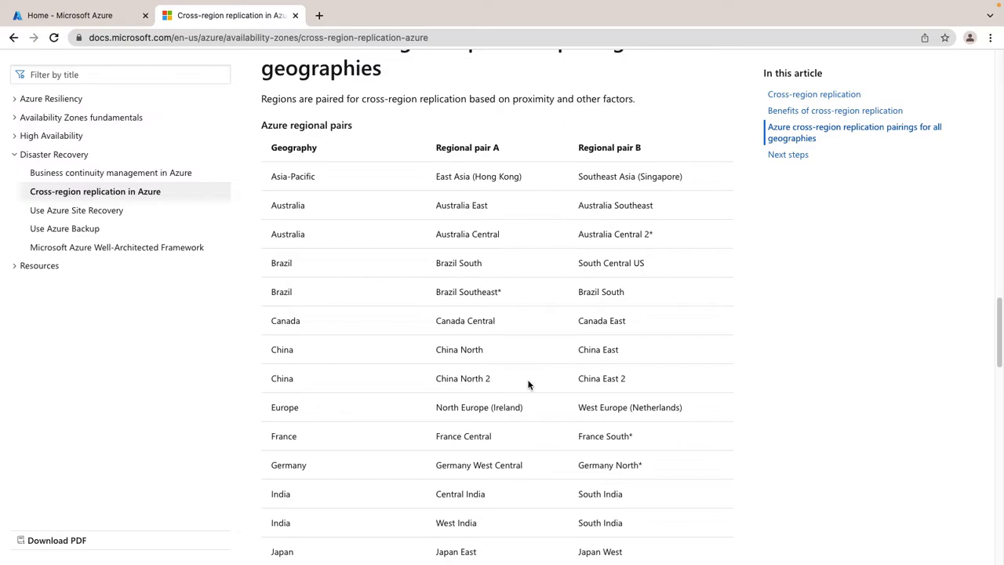
{"action": "scroll", "coordinate": [520, 426], "scroll_direction": "down", "scroll_amount": 3}
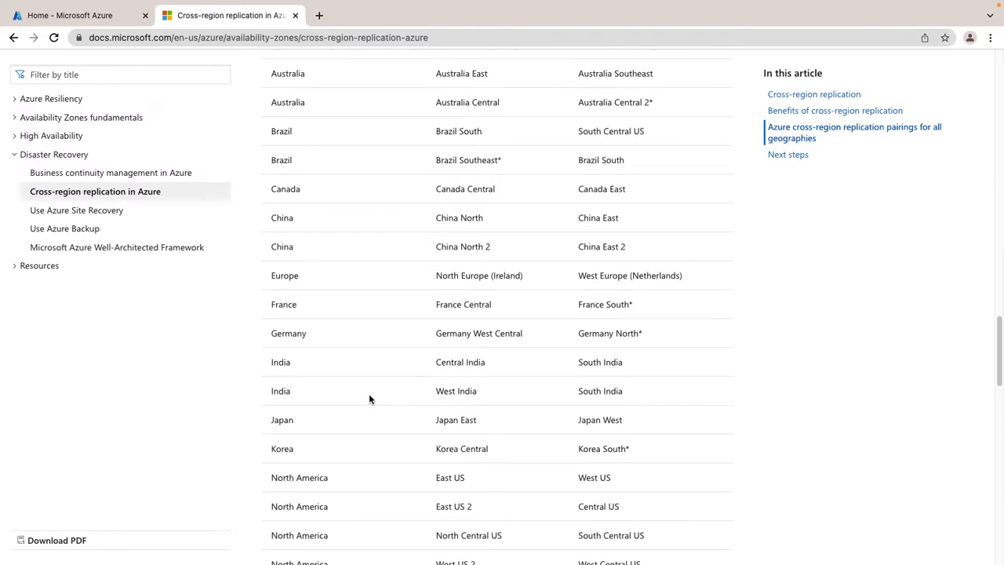
{"action": "scroll", "coordinate": [370, 399], "scroll_direction": "down", "scroll_amount": 1}
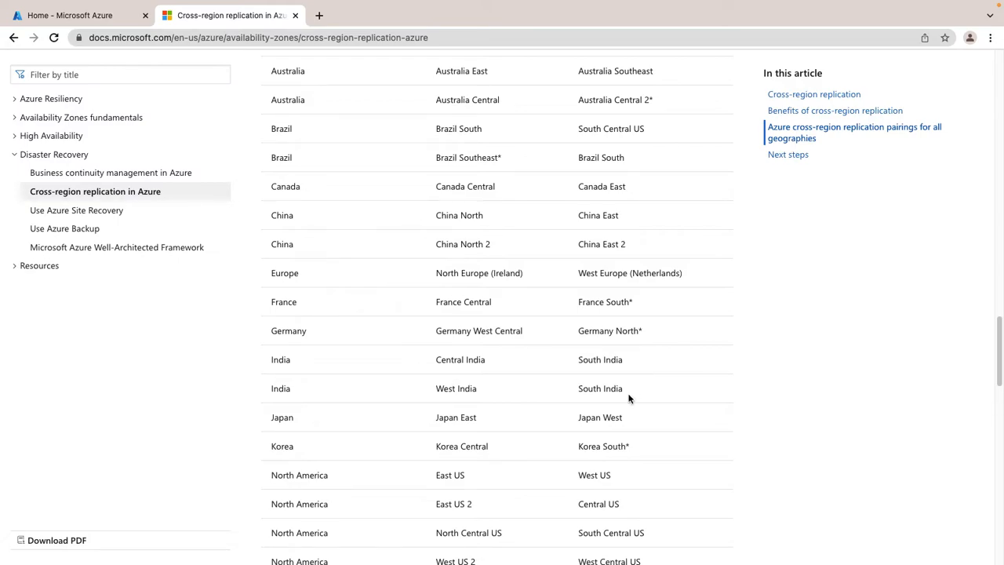
Examine the paired regions listed for Central India and West India in the regional pairs table.
{"action": "left_click_drag", "start_coordinate": [596, 390], "coordinate": [579, 389]}
{"action": "left_click", "coordinate": [789, 384]}
{"action": "left_click_drag", "start_coordinate": [629, 359], "coordinate": [579, 389]}
{"action": "left_click_drag", "start_coordinate": [626, 363], "coordinate": [578, 368]}
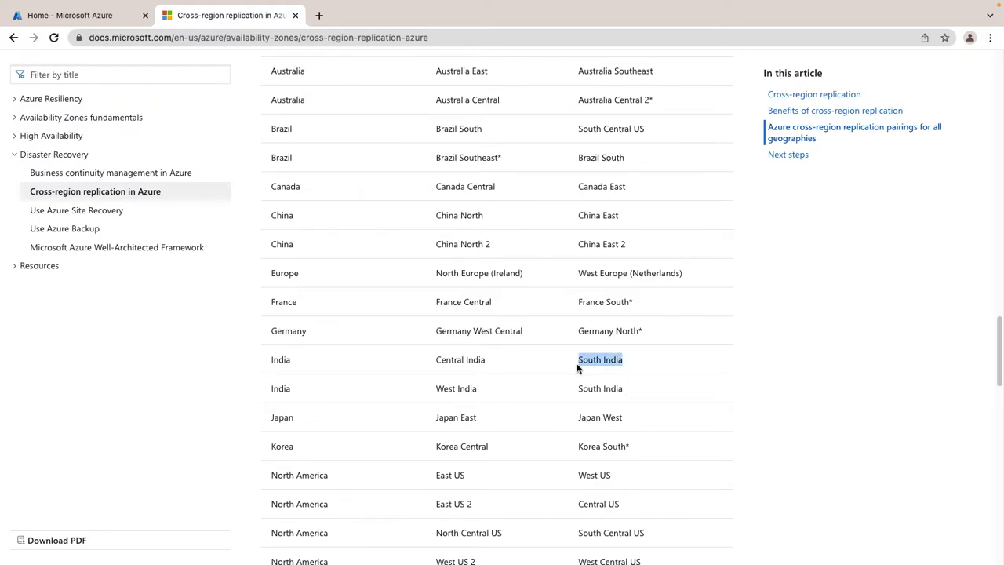
{"action": "left_click_drag", "start_coordinate": [435, 359], "coordinate": [436, 390]}
{"action": "left_click", "coordinate": [790, 385]}
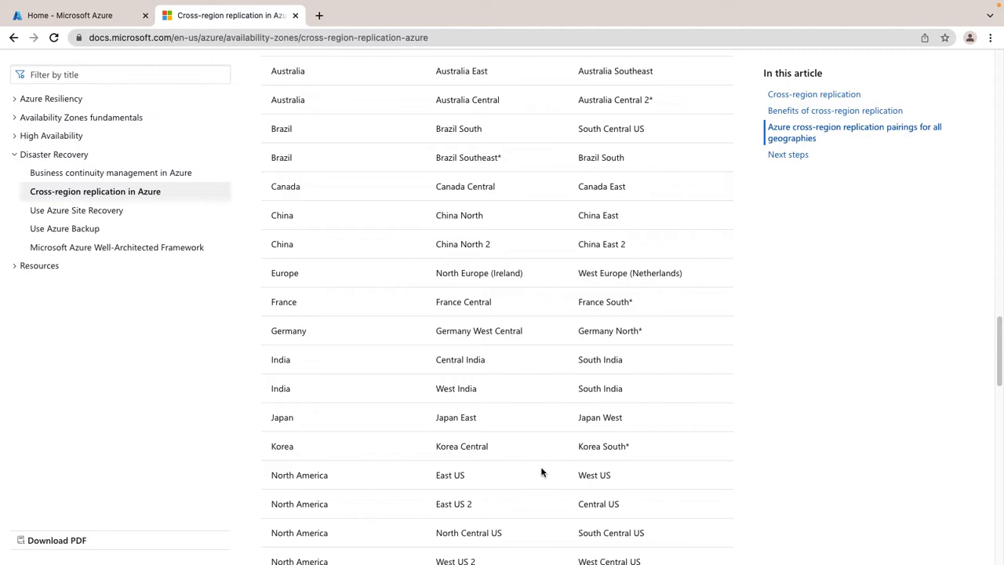
{"action": "scroll", "coordinate": [517, 471], "scroll_direction": "down", "scroll_amount": 1}
{"action": "left_click_drag", "start_coordinate": [487, 342], "coordinate": [434, 340]}
{"action": "left_click_drag", "start_coordinate": [626, 345], "coordinate": [575, 345]}
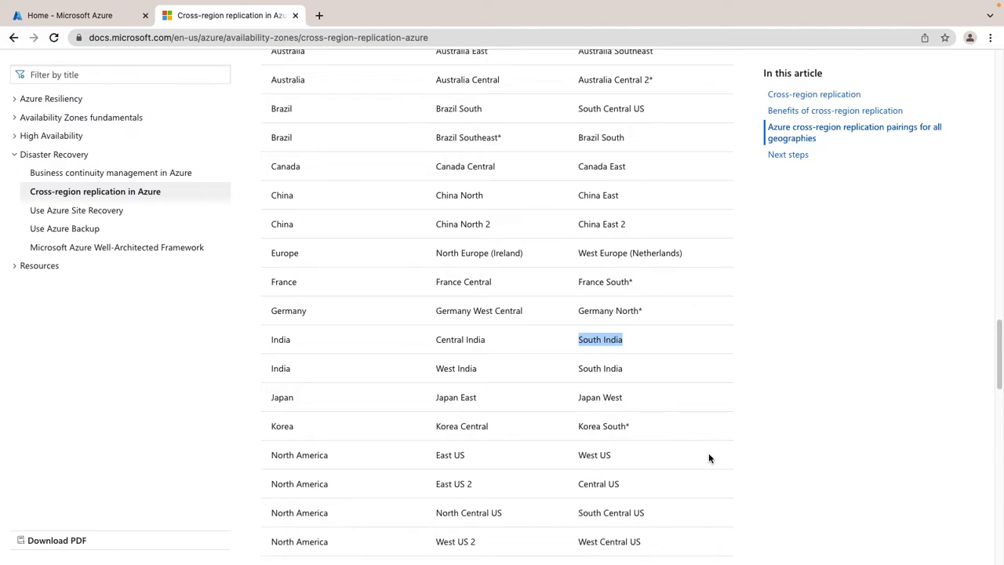
{"action": "left_click", "coordinate": [589, 342]}
{"action": "left_click_drag", "start_coordinate": [579, 342], "coordinate": [630, 345]}
{"action": "left_click_drag", "start_coordinate": [485, 340], "coordinate": [434, 338]}
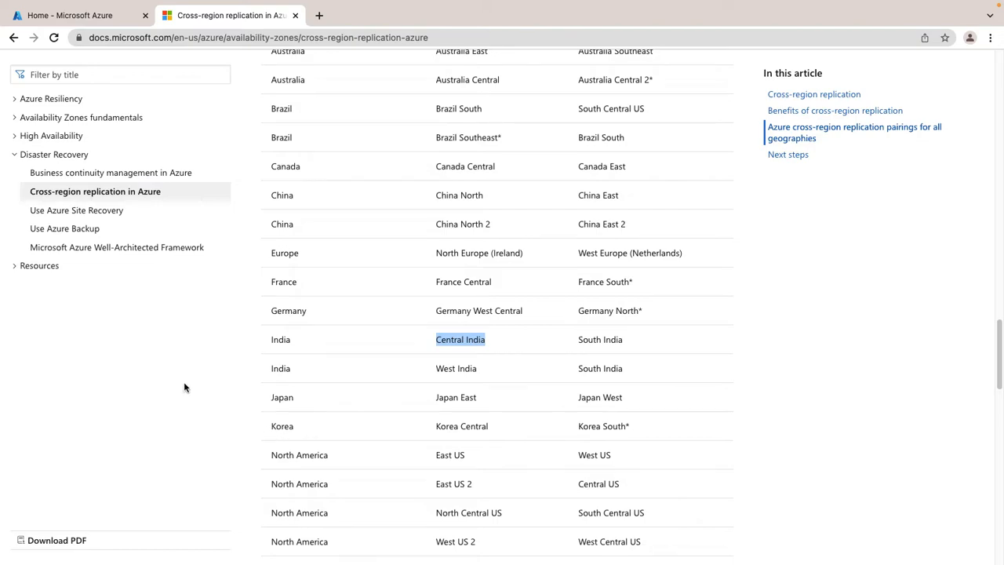
Switch to the Azure portal and open the list of Recovery Services vaults.
{"action": "left_click", "coordinate": [74, 15]}
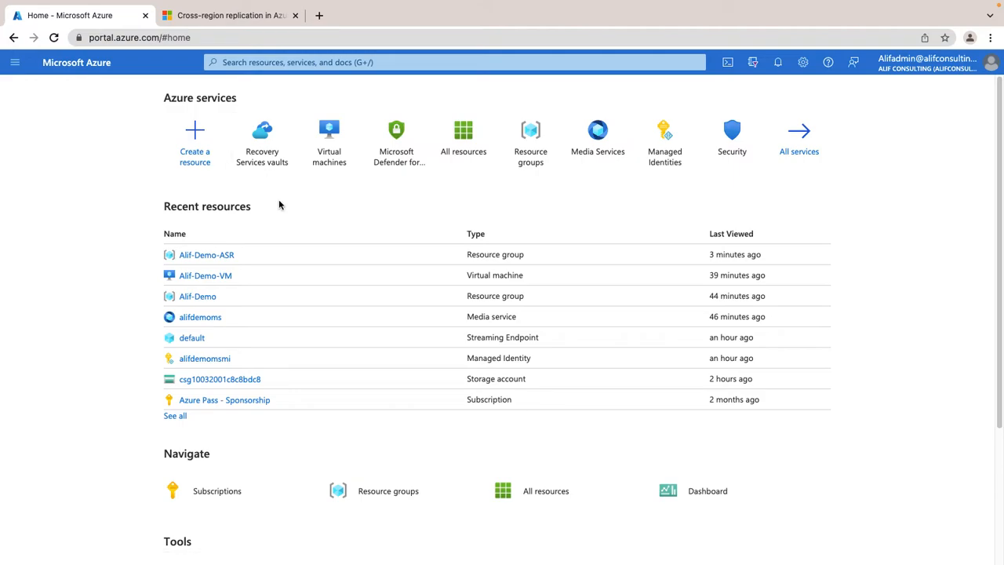
{"action": "left_click", "coordinate": [262, 154]}
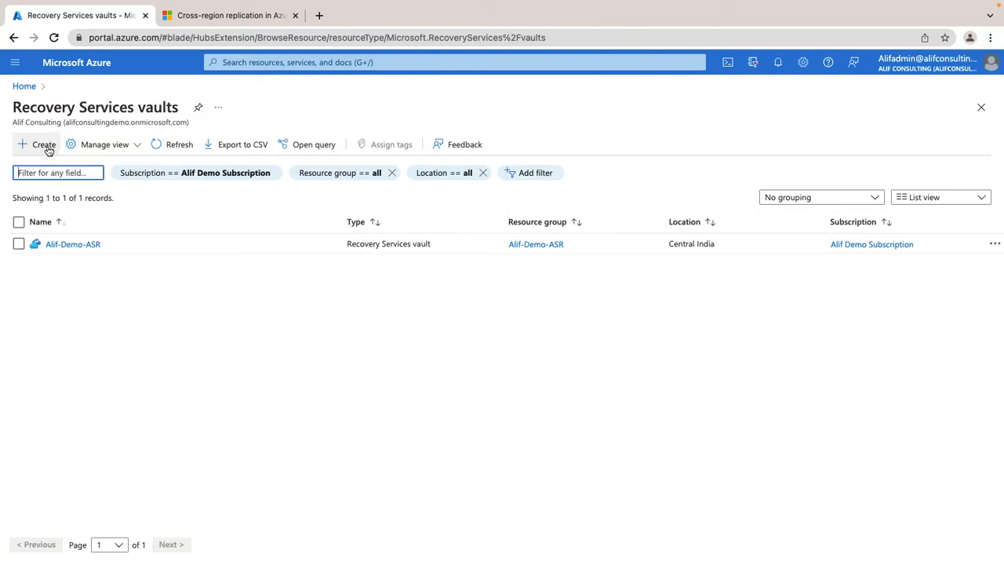
{"action": "left_click", "coordinate": [341, 65]}
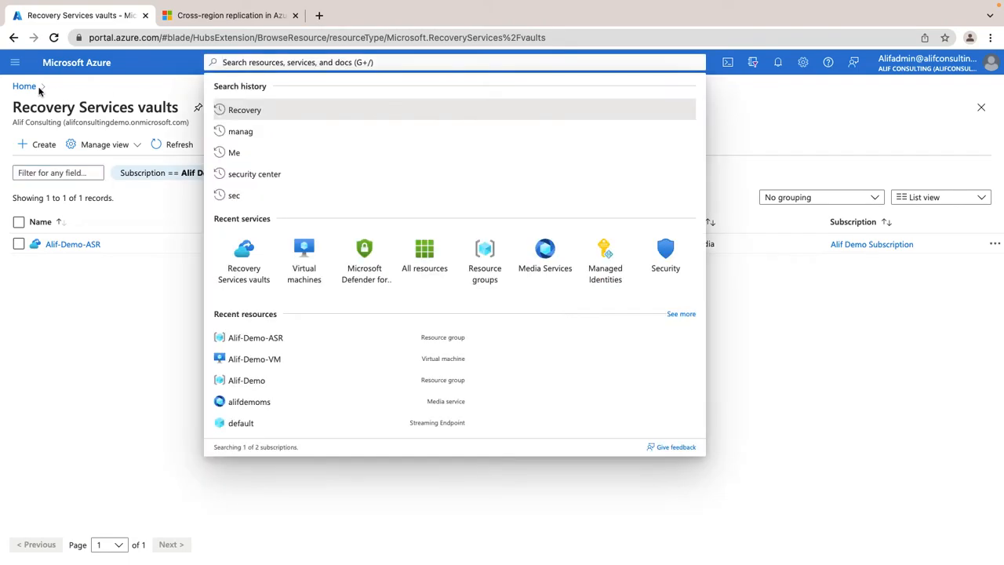
{"action": "left_click", "coordinate": [17, 65]}
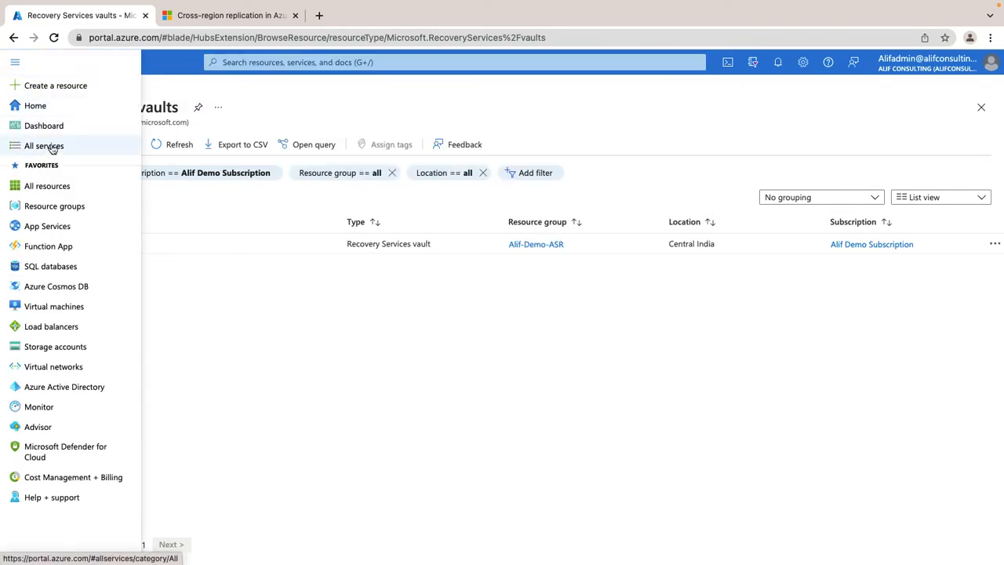
{"action": "left_click", "coordinate": [315, 329]}
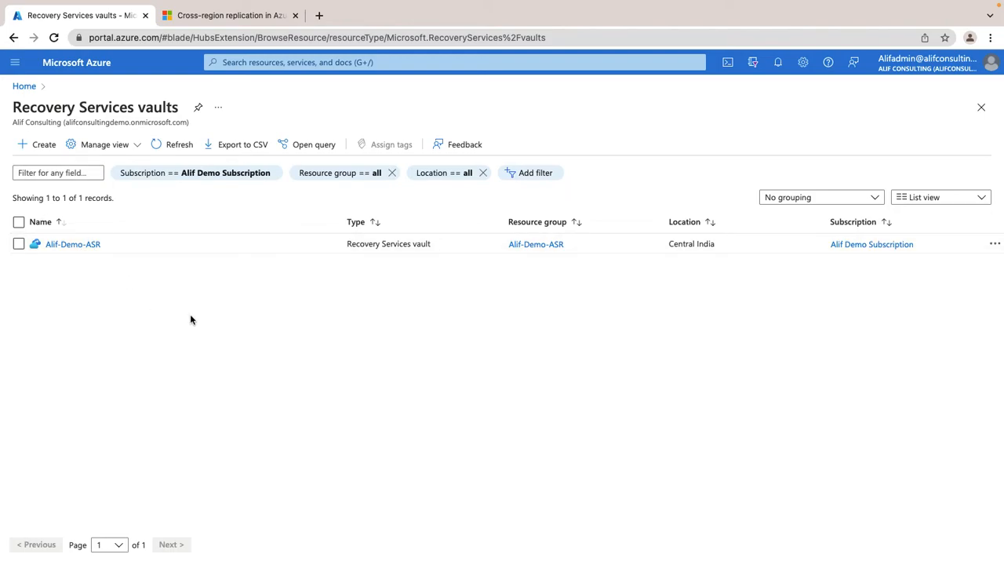
Start a new Recovery Services vault with resource group Alif-Demo-ASR and region Central India.
{"action": "left_click", "coordinate": [44, 146]}
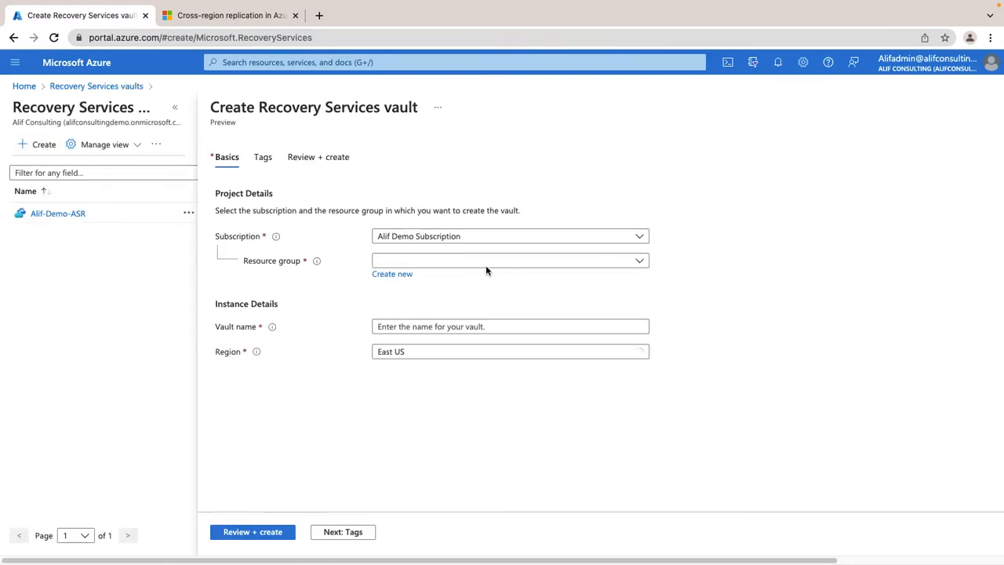
{"action": "left_click", "coordinate": [482, 264]}
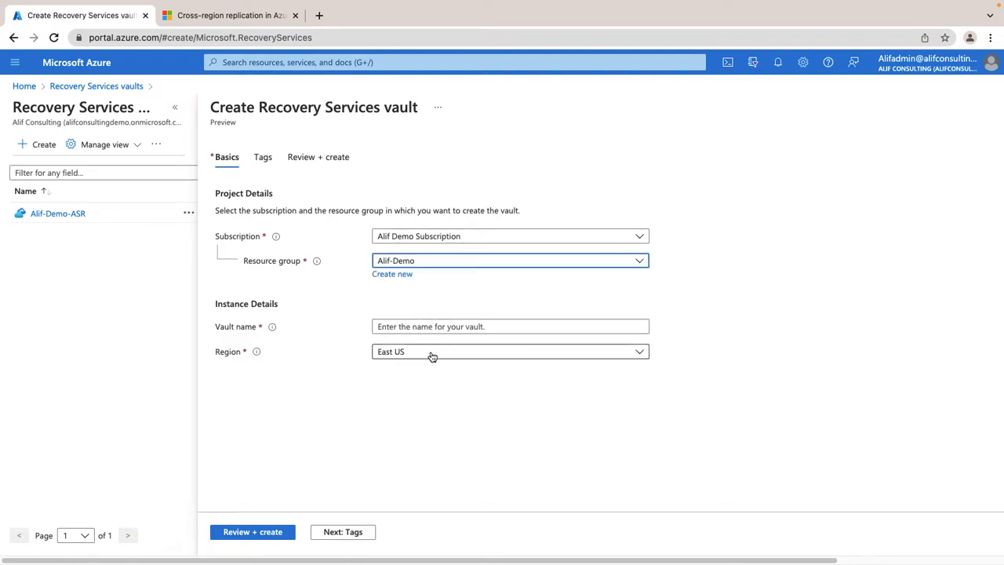
{"action": "left_click", "coordinate": [432, 354]}
{"action": "left_click", "coordinate": [453, 389]}
{"action": "left_click", "coordinate": [418, 265]}
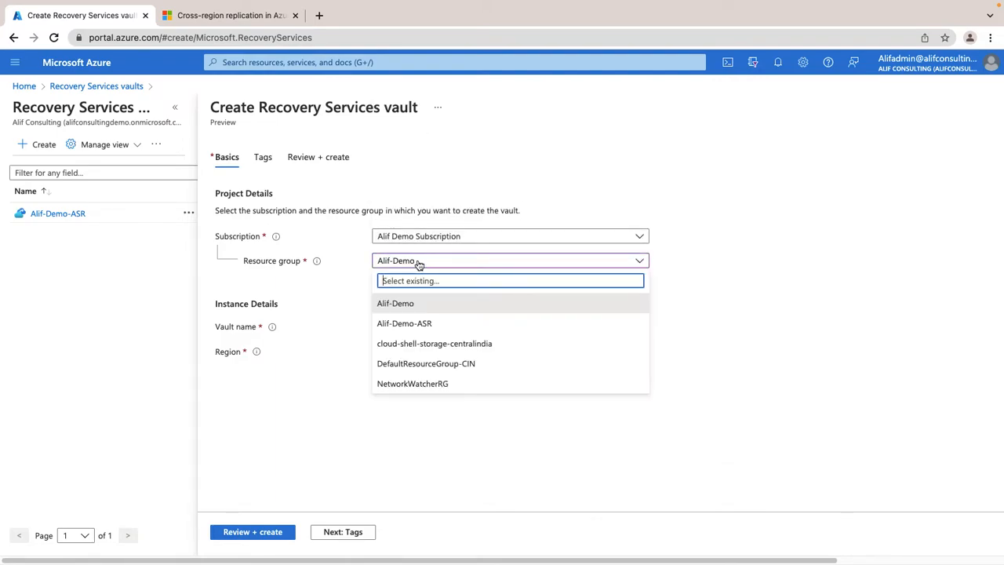
{"action": "left_click", "coordinate": [421, 323]}
{"action": "left_click", "coordinate": [442, 356]}
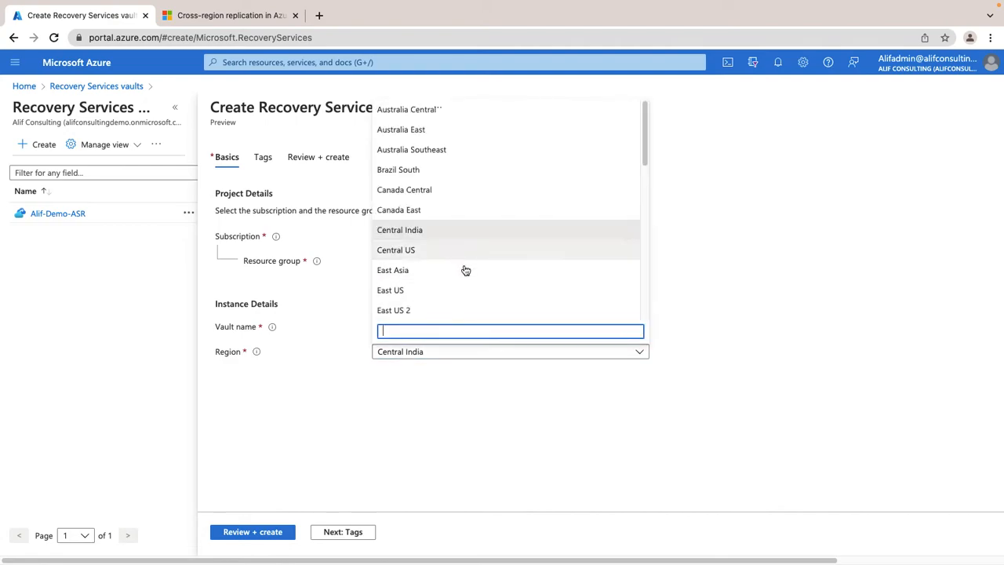
{"action": "left_click", "coordinate": [468, 419]}
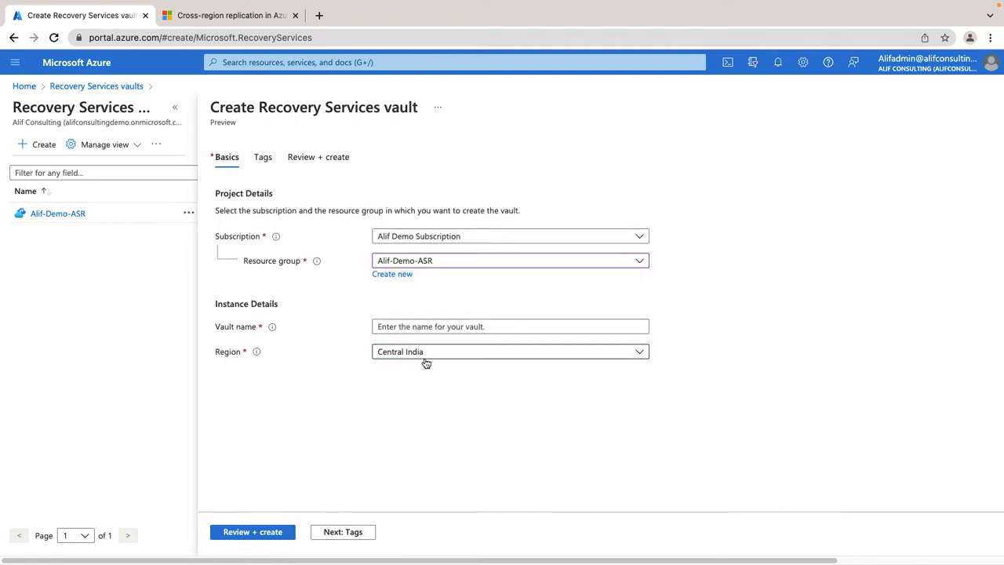
Enter Alif-Demo-ASR01 as the name of the new vault.
{"action": "left_click", "coordinate": [447, 327]}
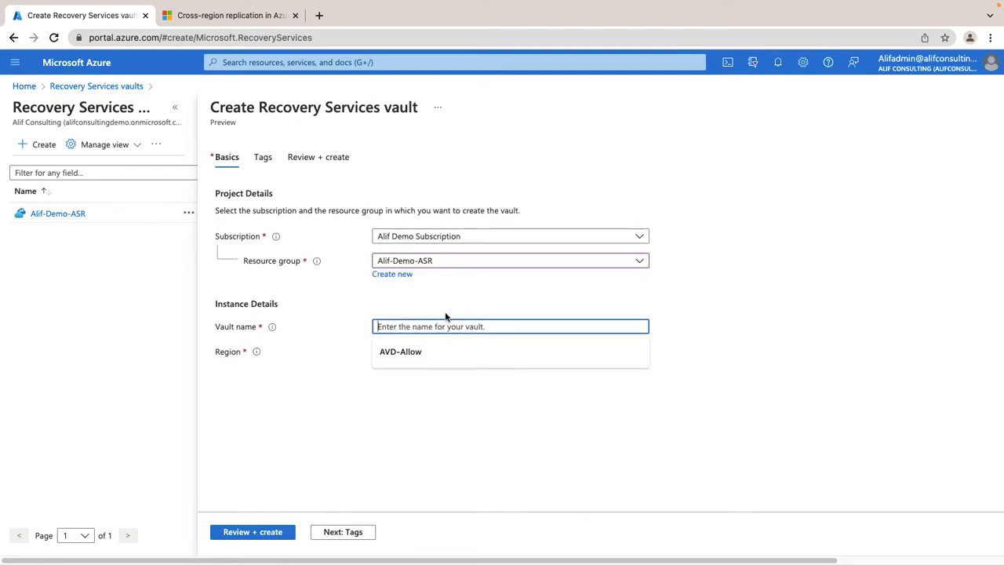
{"action": "left_click", "coordinate": [470, 516]}
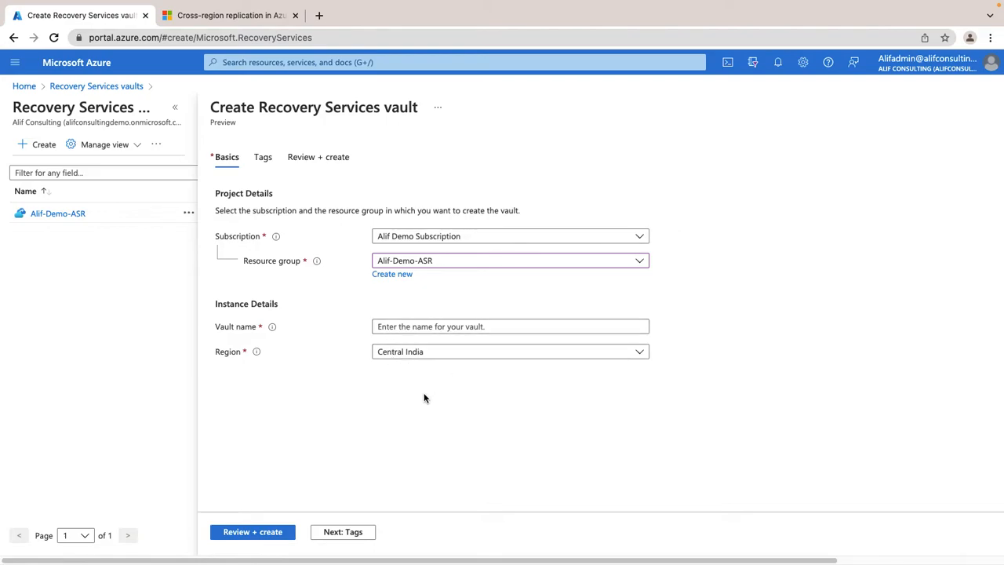
{"action": "left_click", "coordinate": [403, 326]}
{"action": "type", "text": "Alif-Demo"}
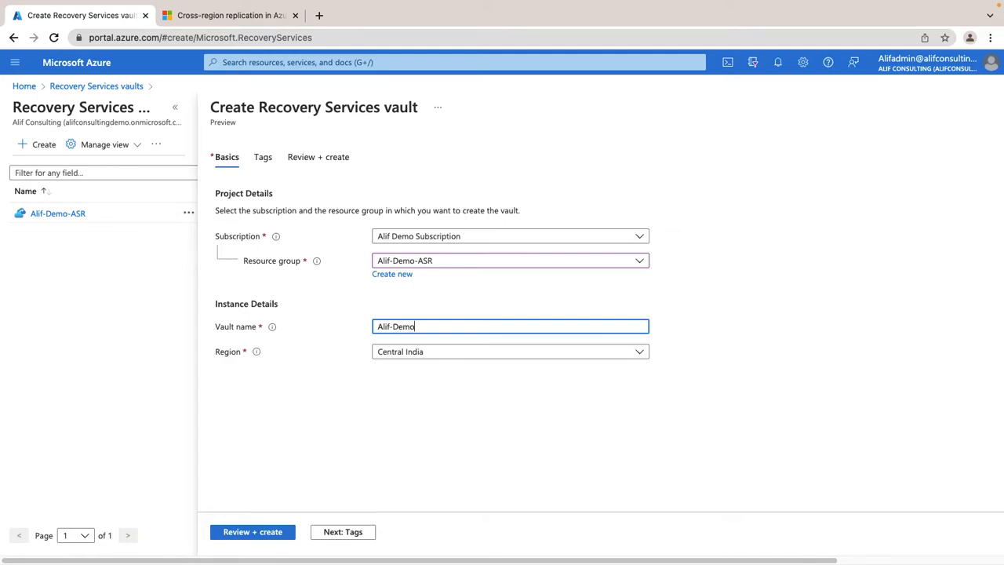
{"action": "type", "text": "-ASR"}
{"action": "left_click", "coordinate": [460, 470]}
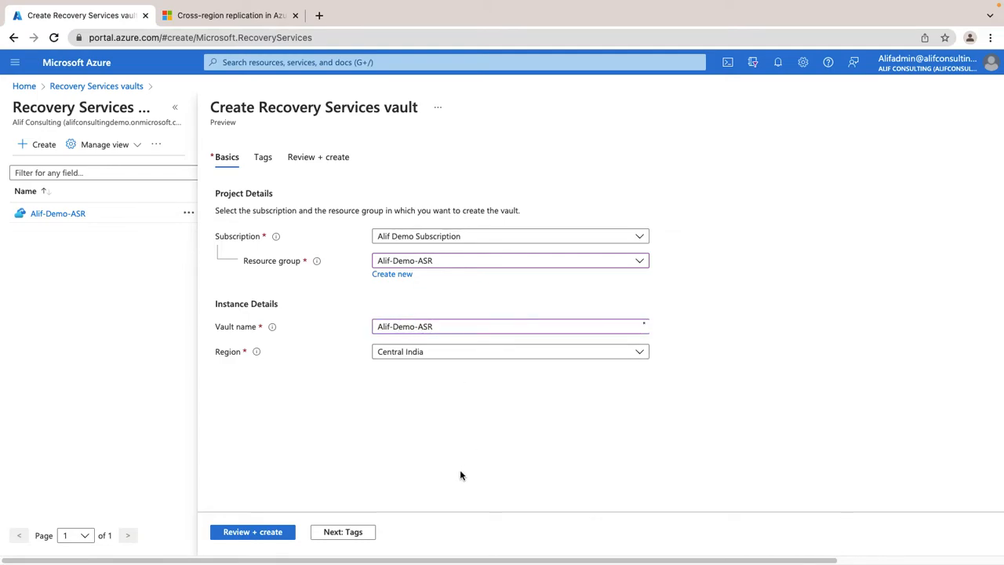
{"action": "left_click", "coordinate": [455, 324]}
{"action": "type", "text": "01"}
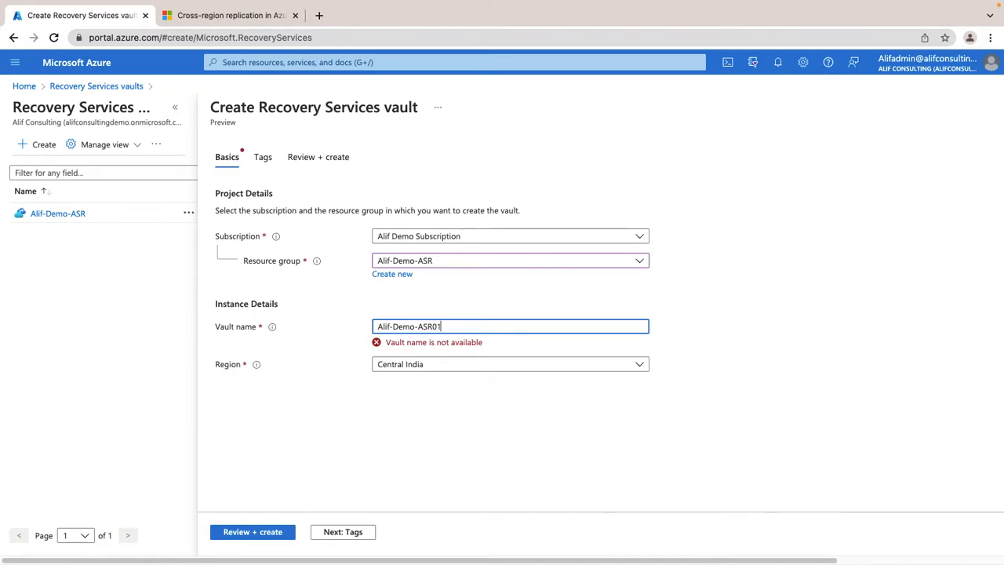
{"action": "left_click", "coordinate": [473, 426]}
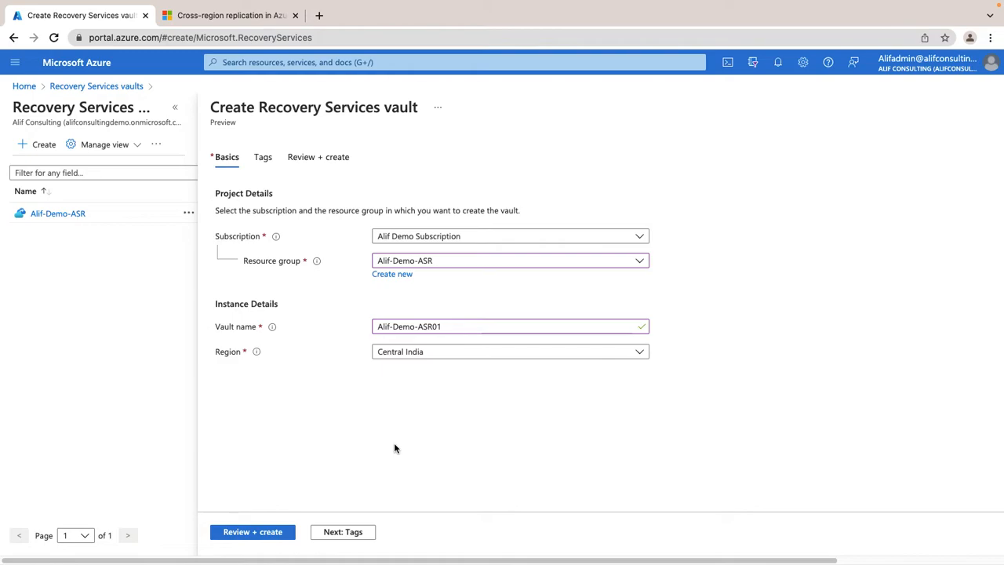
Review the new vault's summary with no tags added and close the form without creating the vault.
{"action": "left_click", "coordinate": [348, 530]}
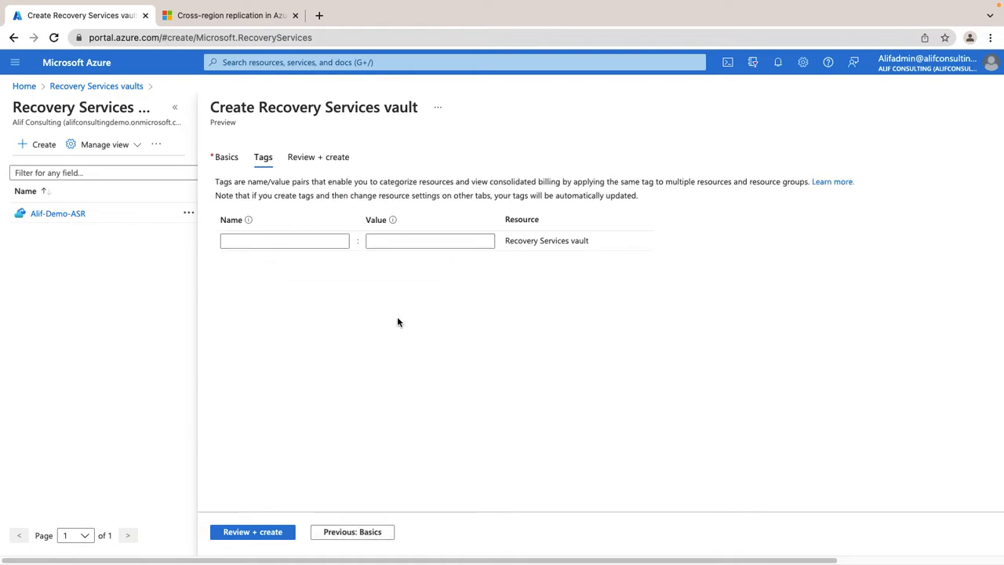
{"action": "left_click", "coordinate": [252, 532]}
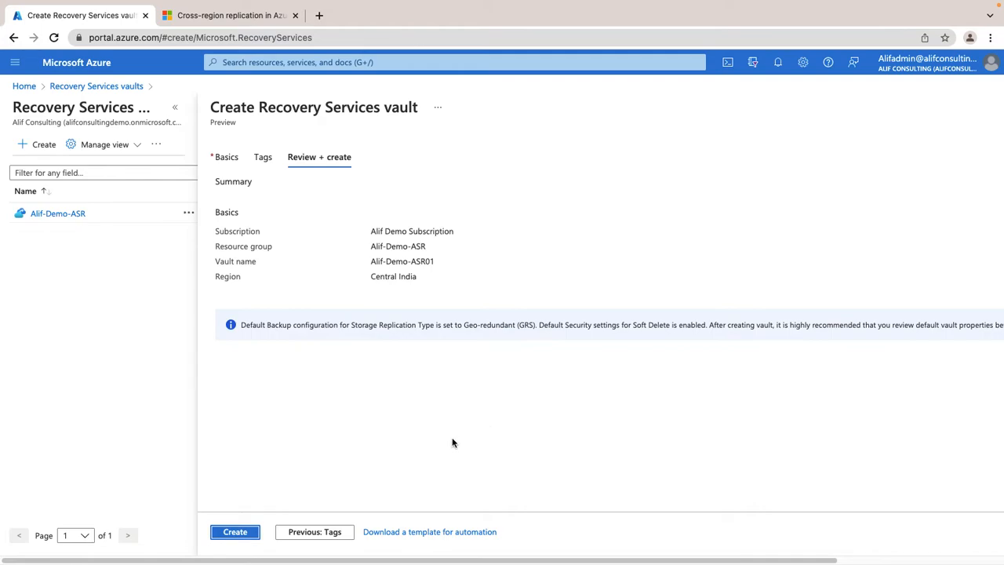
{"action": "left_click", "coordinate": [80, 368]}
{"action": "left_click_drag", "start_coordinate": [500, 560], "coordinate": [665, 557]}
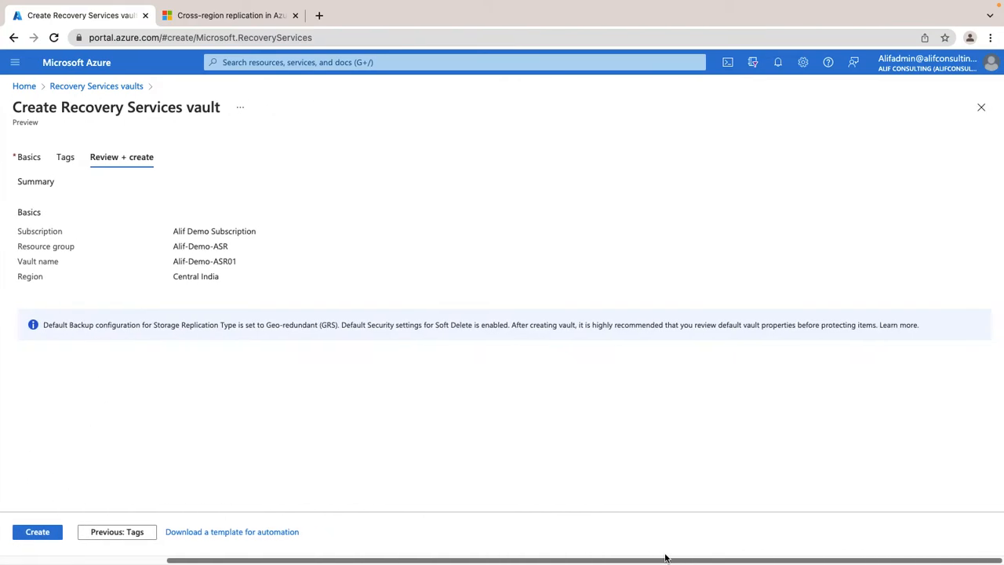
{"action": "left_click", "coordinate": [982, 110]}
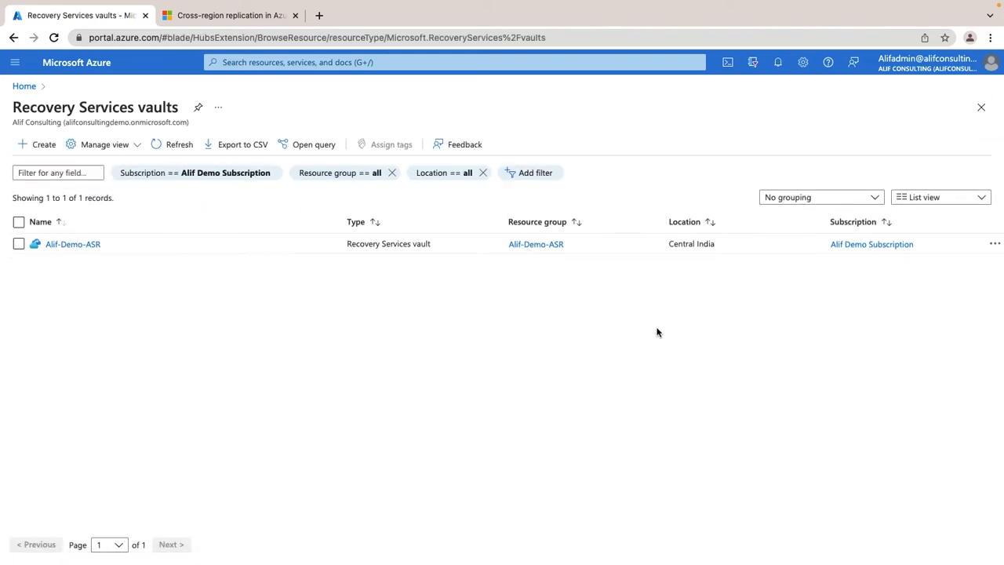
Open the replicated items of the Alif-Demo-ASR vault and start enabling replication for VMware and physical machines to Azure.
{"action": "left_click", "coordinate": [72, 243]}
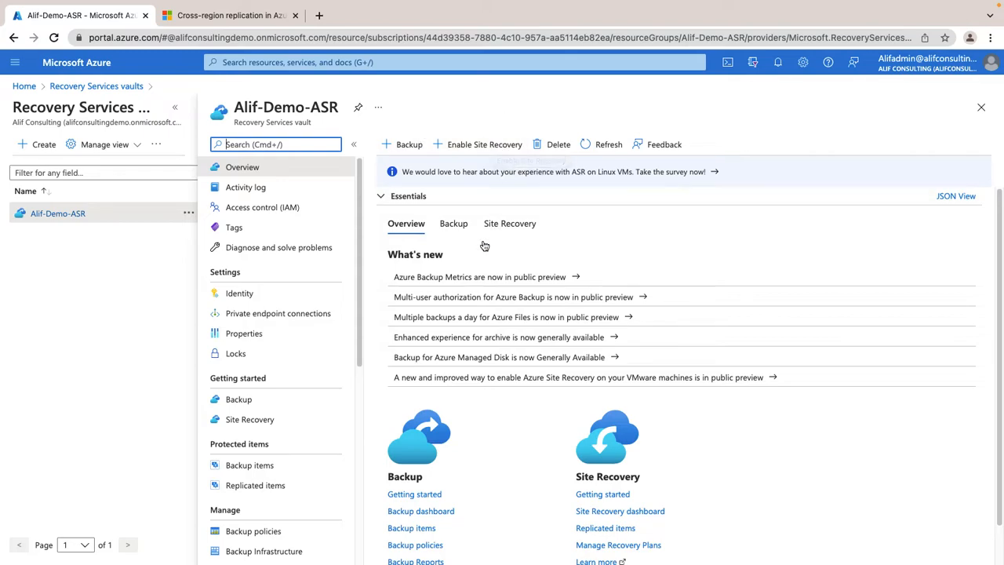
{"action": "scroll", "coordinate": [291, 362], "scroll_direction": "down", "scroll_amount": 1}
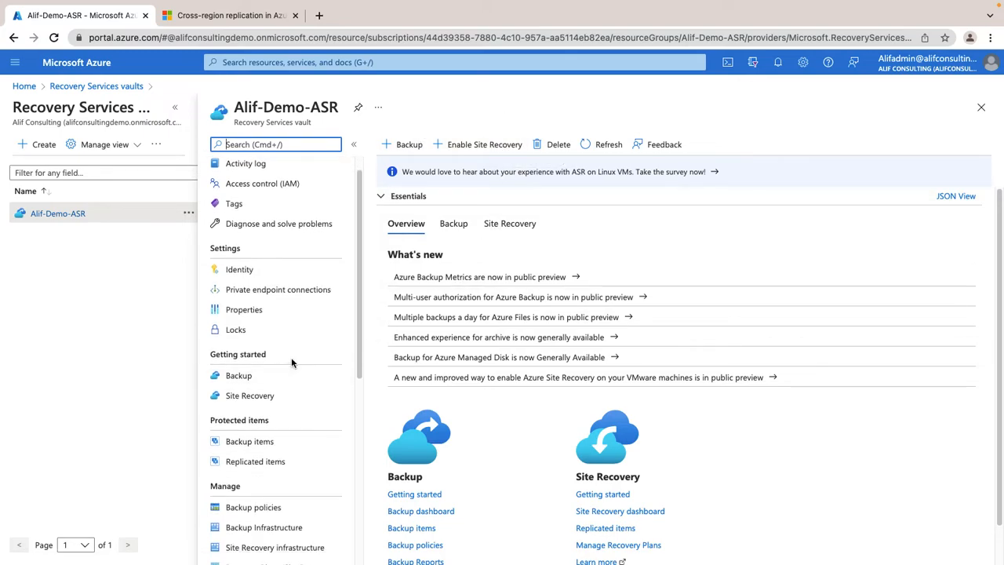
{"action": "scroll", "coordinate": [262, 432], "scroll_direction": "down", "scroll_amount": 3}
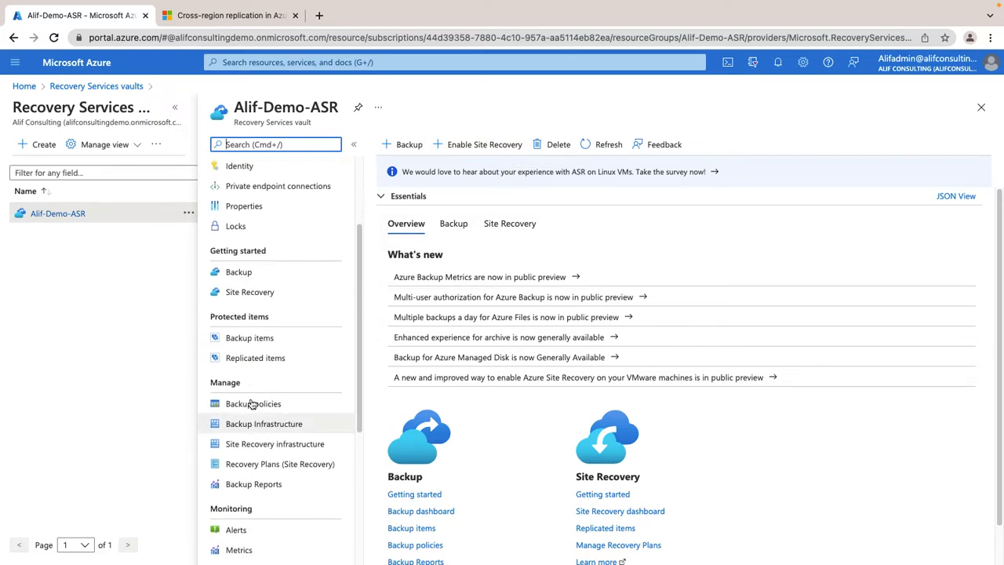
{"action": "left_click", "coordinate": [273, 360]}
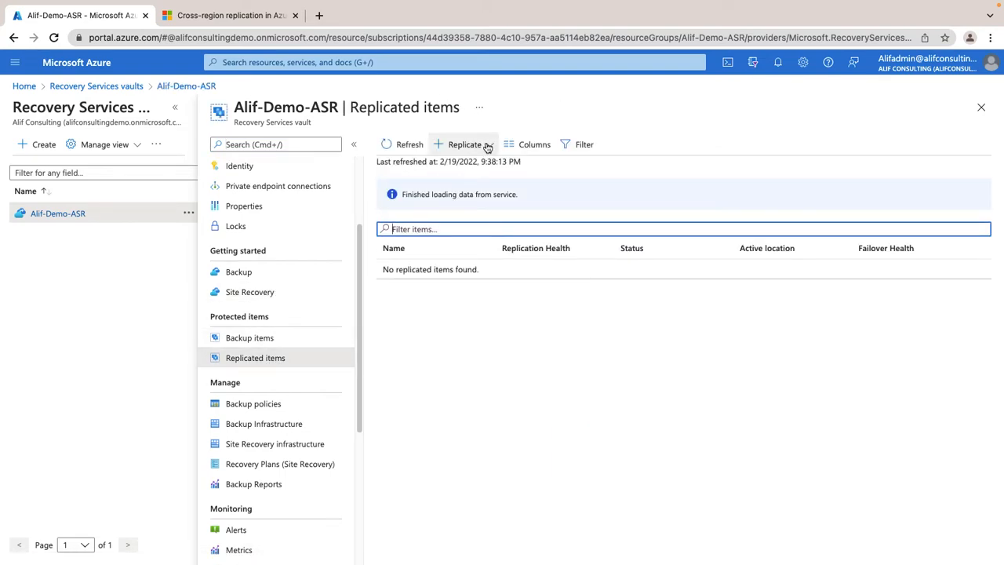
{"action": "left_click", "coordinate": [484, 146]}
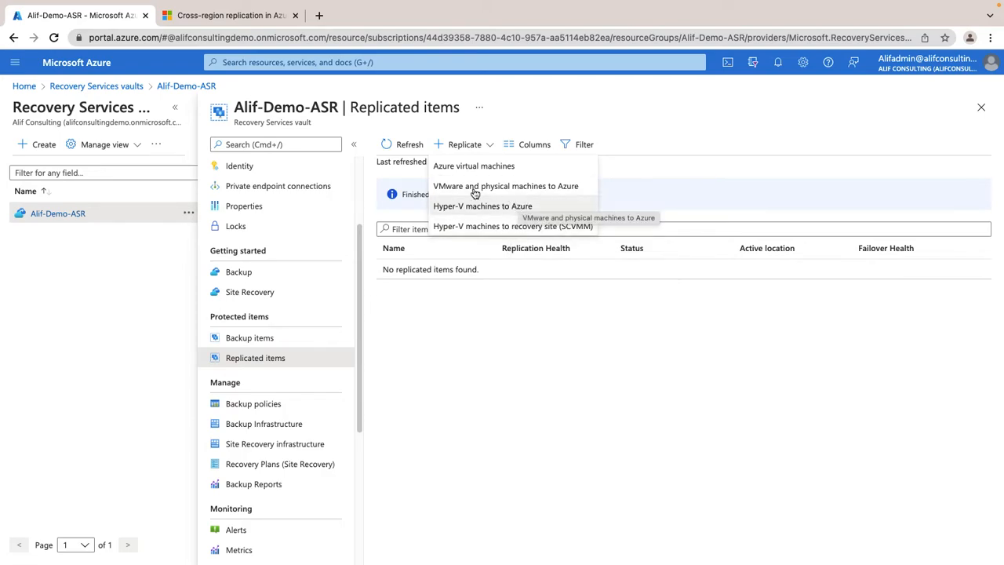
{"action": "left_click", "coordinate": [517, 188]}
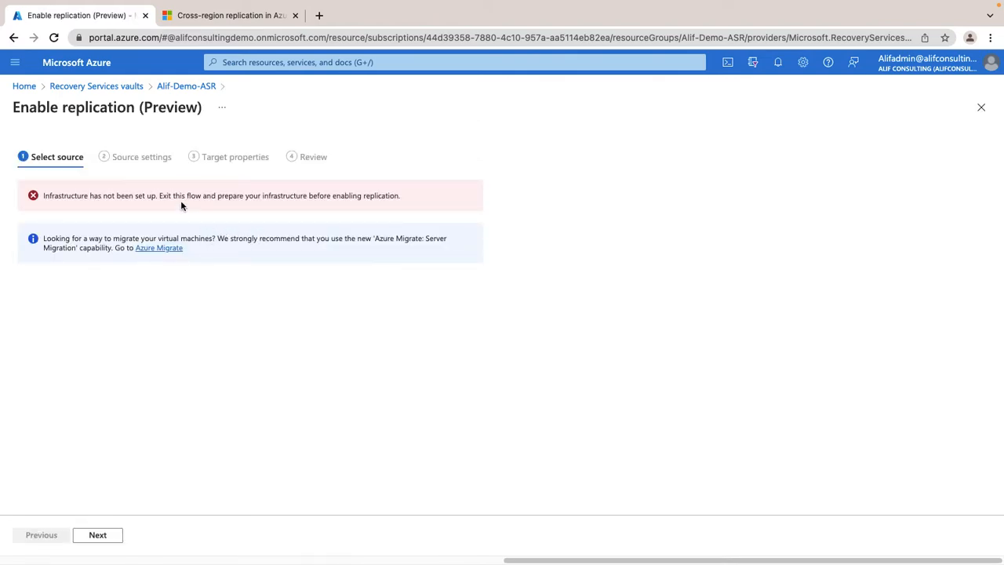
Leave the VMware replication setup and start enabling replication for Azure virtual machines from the Alif-Demo-ASR vault's replicated items.
{"action": "left_click_drag", "start_coordinate": [151, 197], "coordinate": [283, 197]}
{"action": "left_click", "coordinate": [272, 323]}
{"action": "left_click", "coordinate": [202, 90]}
{"action": "left_click", "coordinate": [484, 146]}
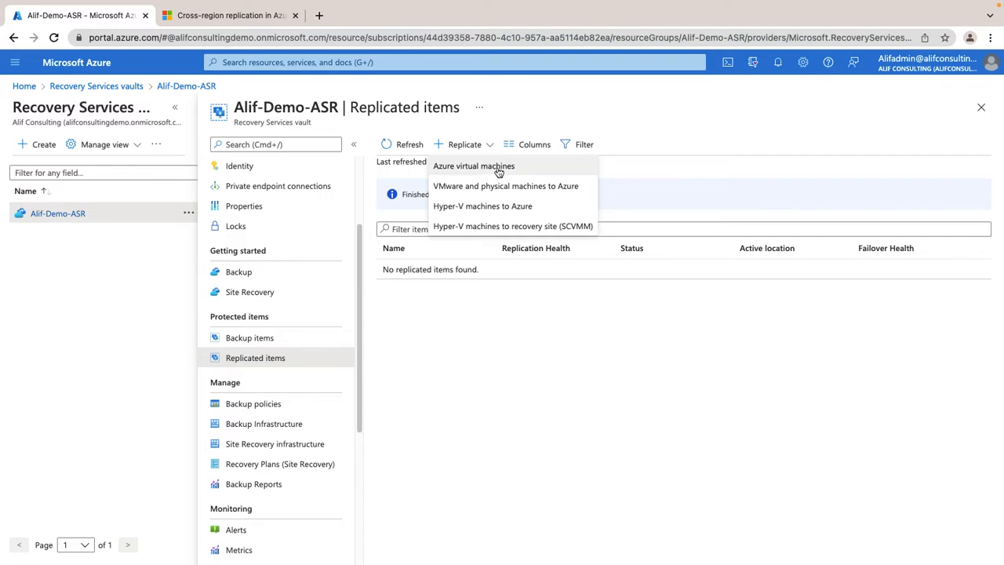
{"action": "left_click", "coordinate": [497, 171]}
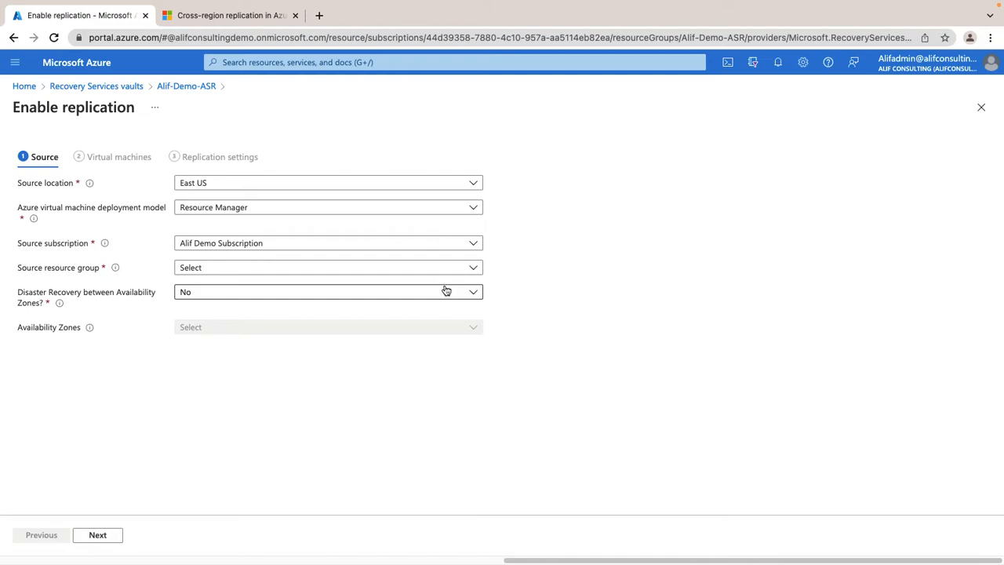
Set the source location of the replication to Central India.
{"action": "left_click", "coordinate": [248, 185]}
{"action": "type", "text": "india"}
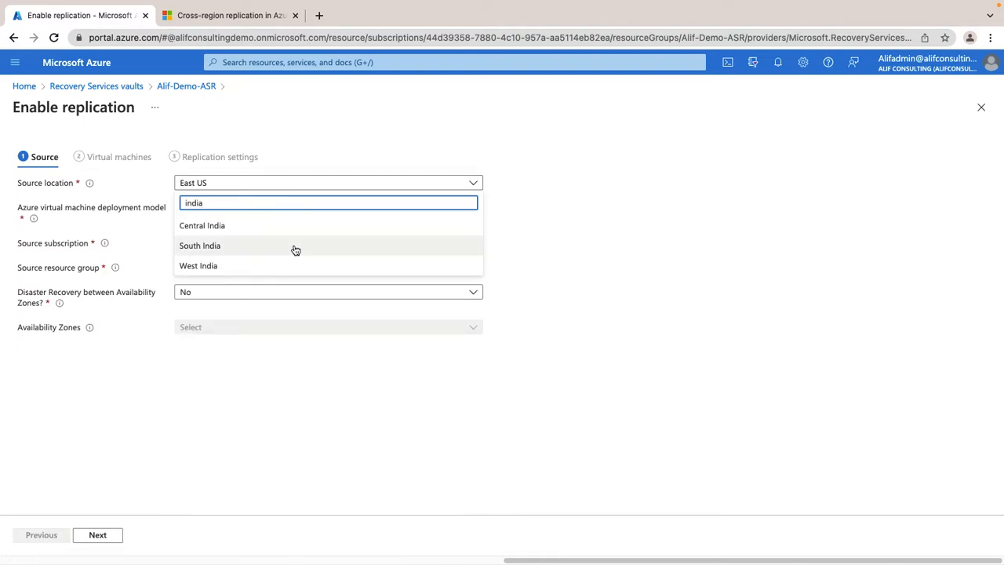
{"action": "left_click", "coordinate": [280, 226]}
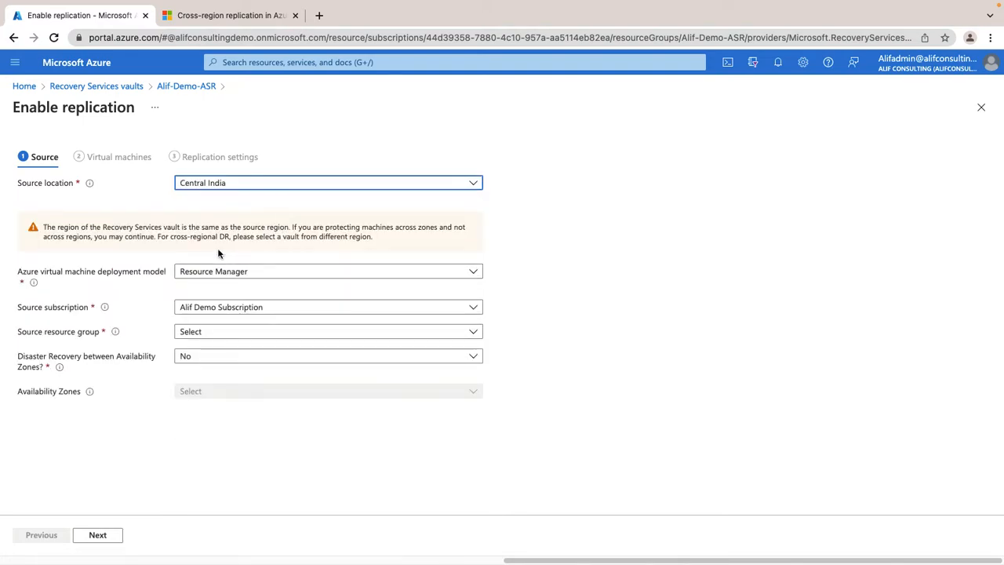
Read the warning about the source region in relation to the Recovery Services vault's region.
{"action": "left_click_drag", "start_coordinate": [382, 238], "coordinate": [44, 227]}
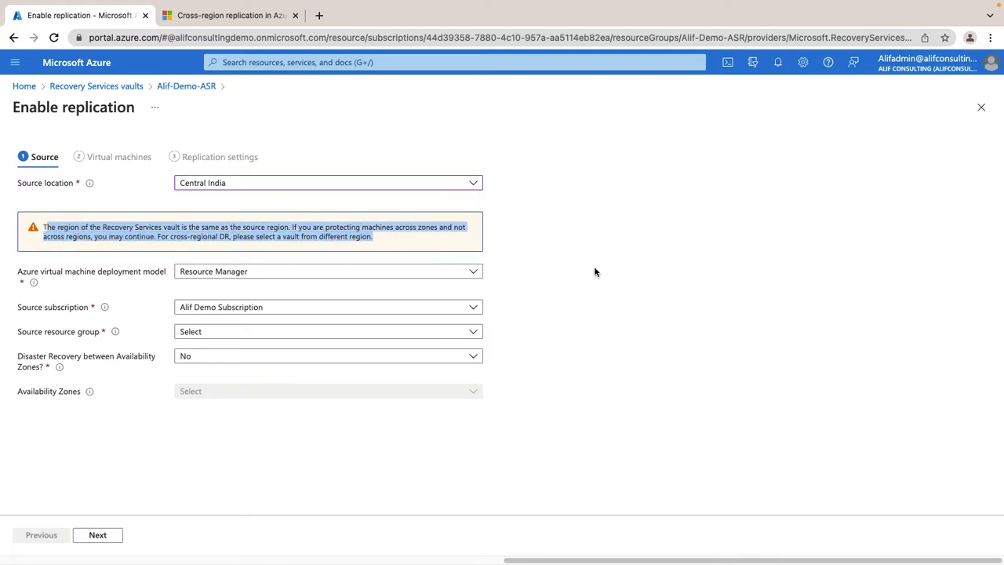
{"action": "left_click", "coordinate": [608, 267]}
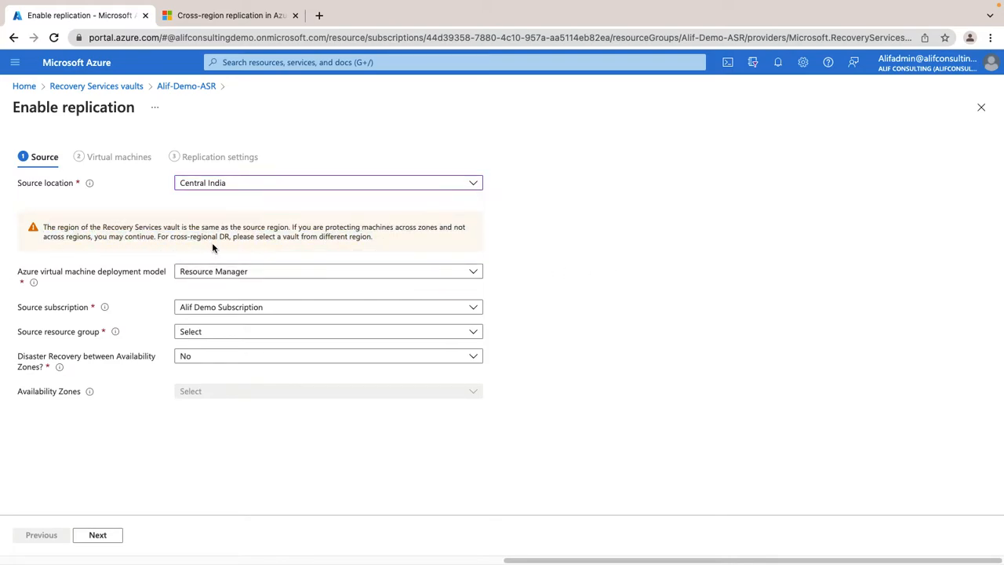
{"action": "left_click_drag", "start_coordinate": [372, 237], "coordinate": [177, 224]}
{"action": "triple_click", "coordinate": [347, 223]}
{"action": "left_click", "coordinate": [92, 246]}
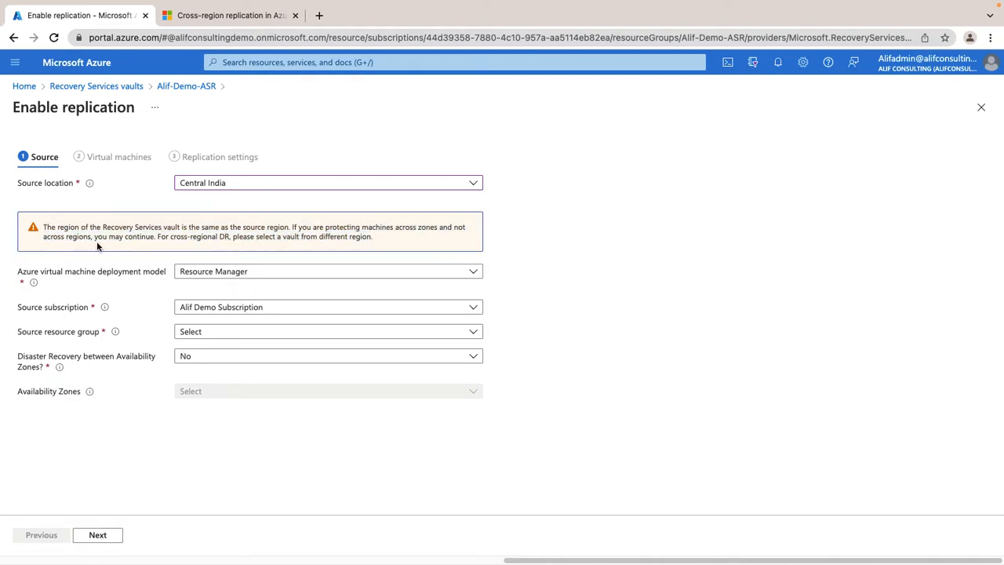
{"action": "left_click_drag", "start_coordinate": [112, 240], "coordinate": [61, 225]}
{"action": "left_click", "coordinate": [645, 315]}
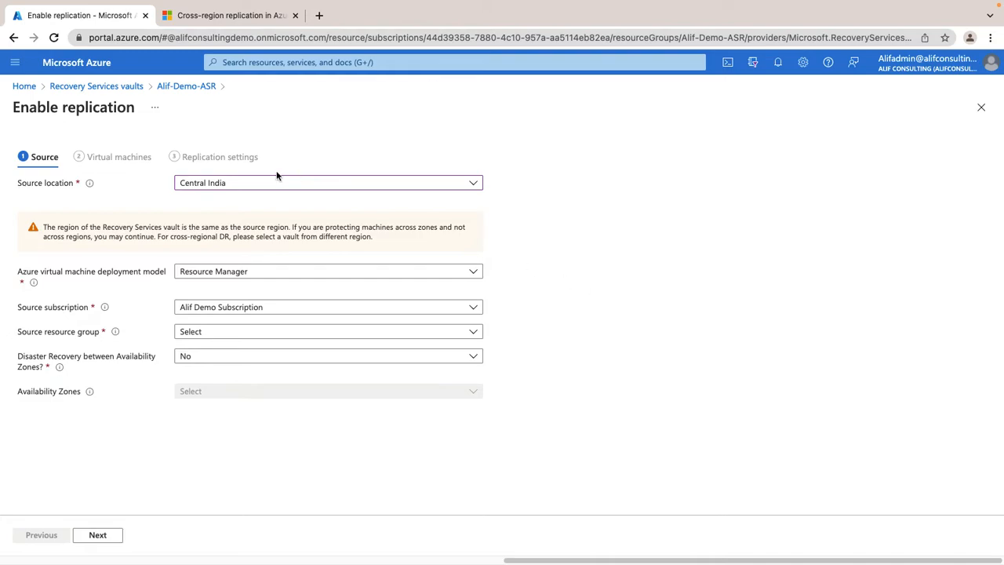
Keep the Resource Manager deployment model and set the source resource group to Alif-Demo-ASR.
{"action": "left_click", "coordinate": [248, 273]}
{"action": "left_click", "coordinate": [249, 274]}
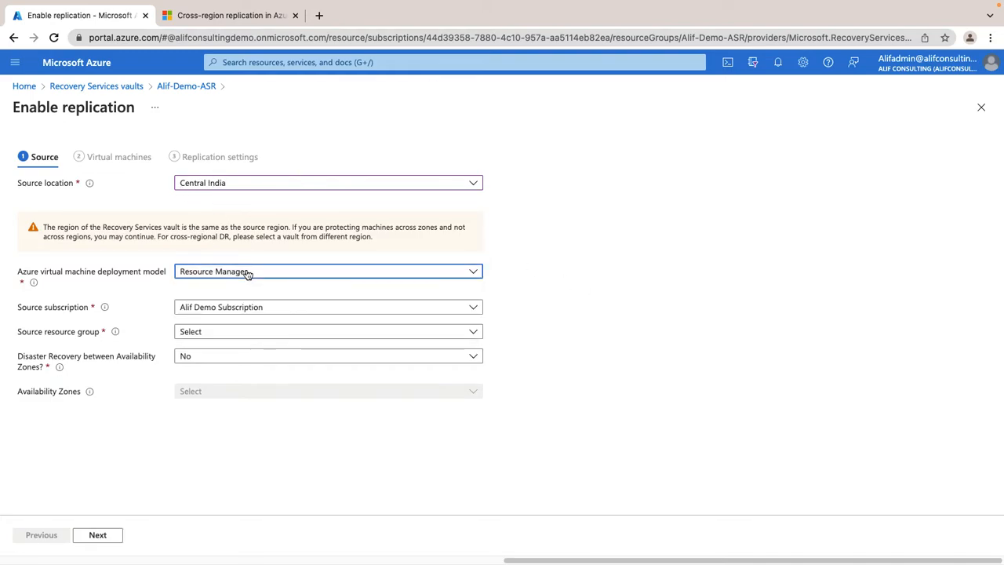
{"action": "left_click", "coordinate": [231, 333]}
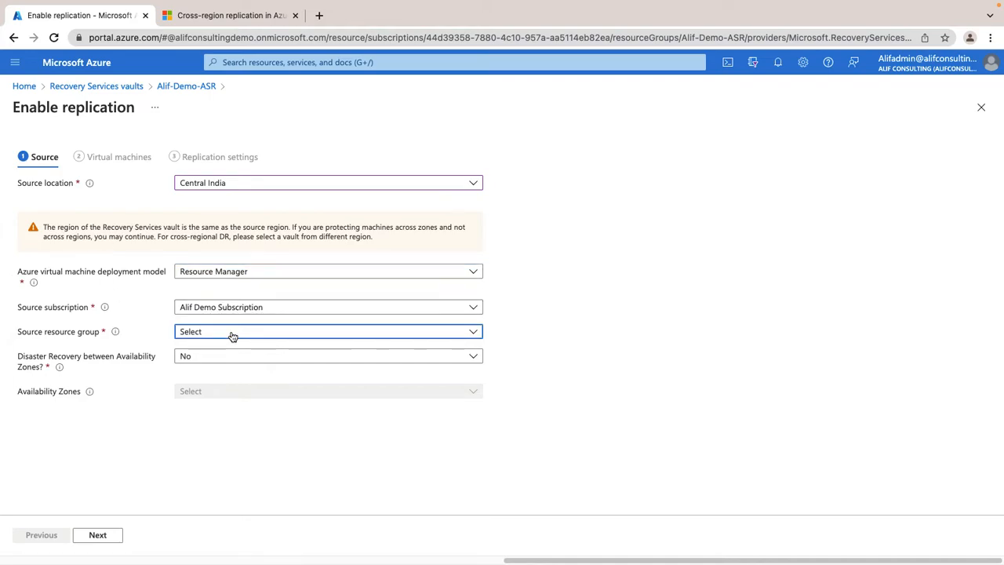
{"action": "left_click", "coordinate": [226, 431]}
{"action": "left_click", "coordinate": [111, 535]}
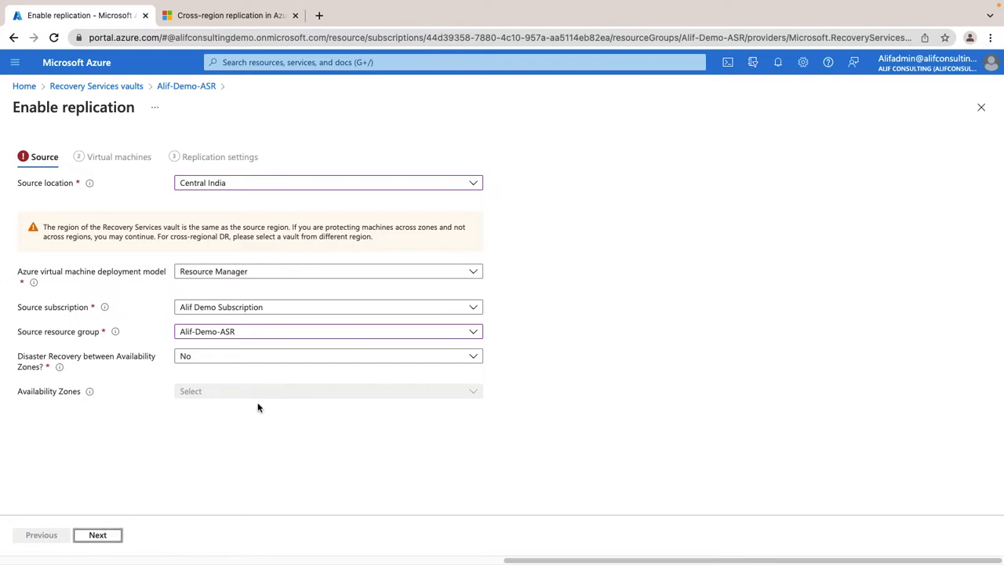
Enable disaster recovery between availability zones, choose zone 1, and continue to the virtual machine selection.
{"action": "left_click", "coordinate": [249, 358]}
{"action": "left_click", "coordinate": [215, 374]}
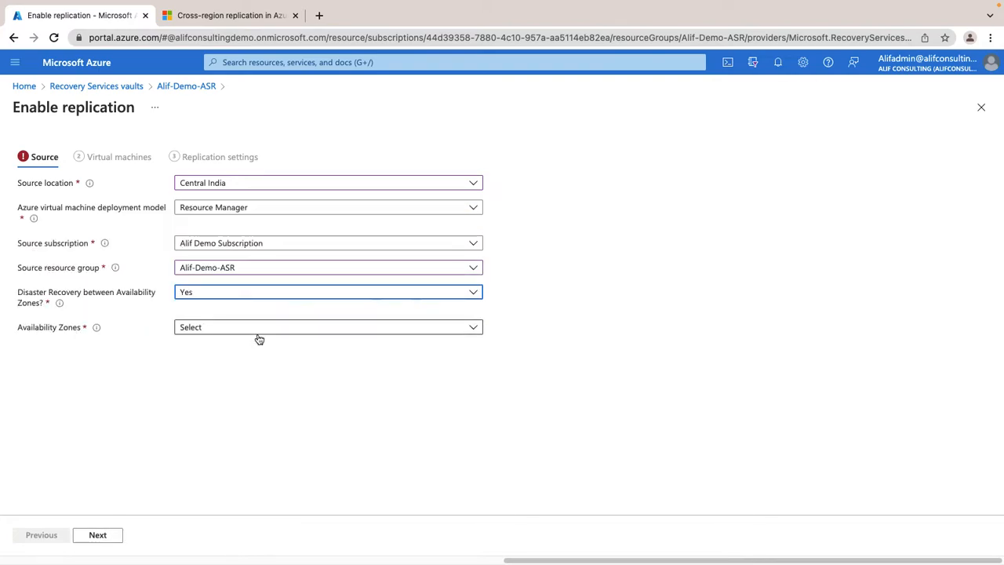
{"action": "left_click", "coordinate": [224, 334]}
{"action": "left_click", "coordinate": [203, 361]}
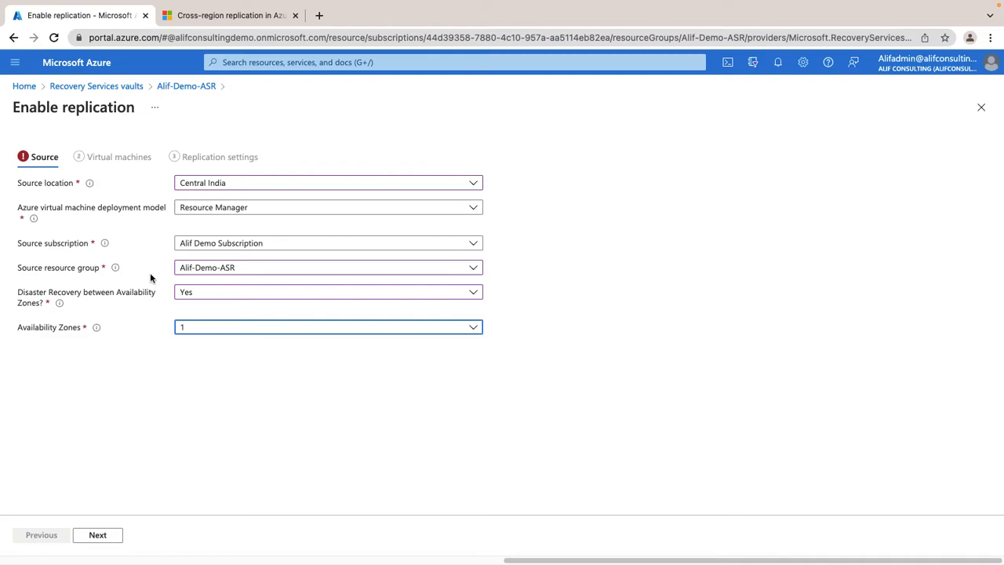
{"action": "left_click", "coordinate": [104, 536]}
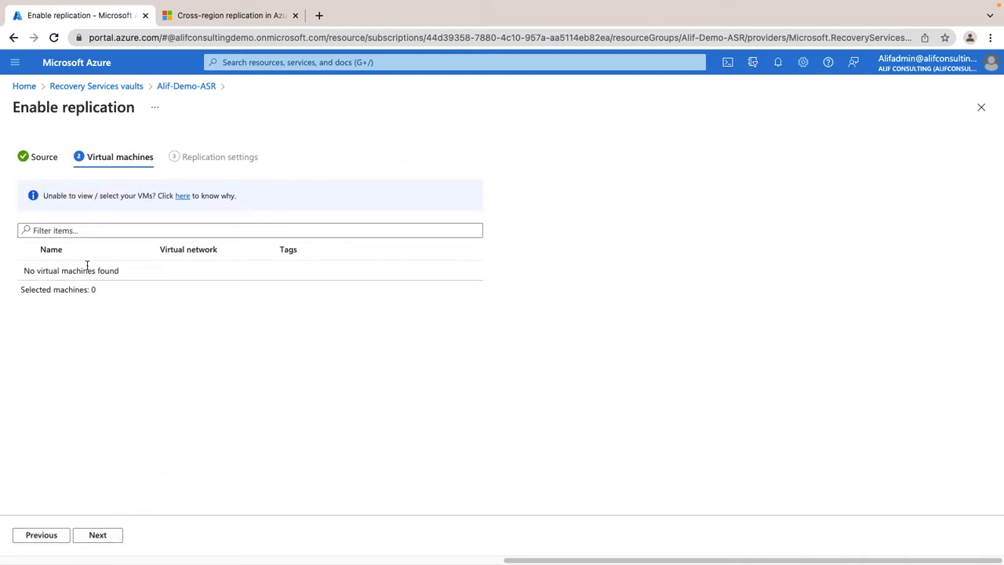
Discard the replication form and open the resource group of Alif-Demo-ASR-VM01 from the virtual machines list.
{"action": "left_click", "coordinate": [44, 157]}
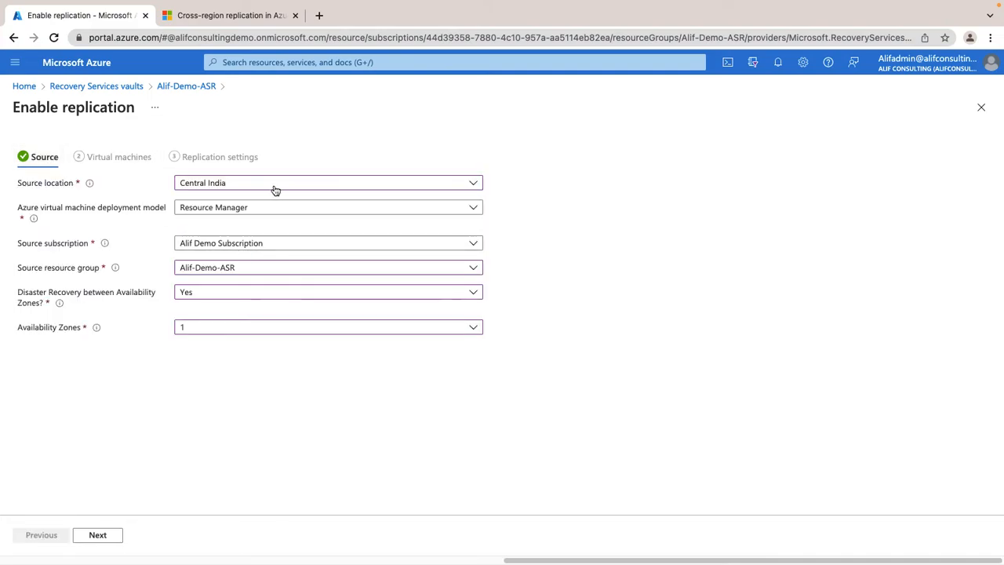
{"action": "left_click", "coordinate": [25, 87]}
{"action": "left_click", "coordinate": [609, 108]}
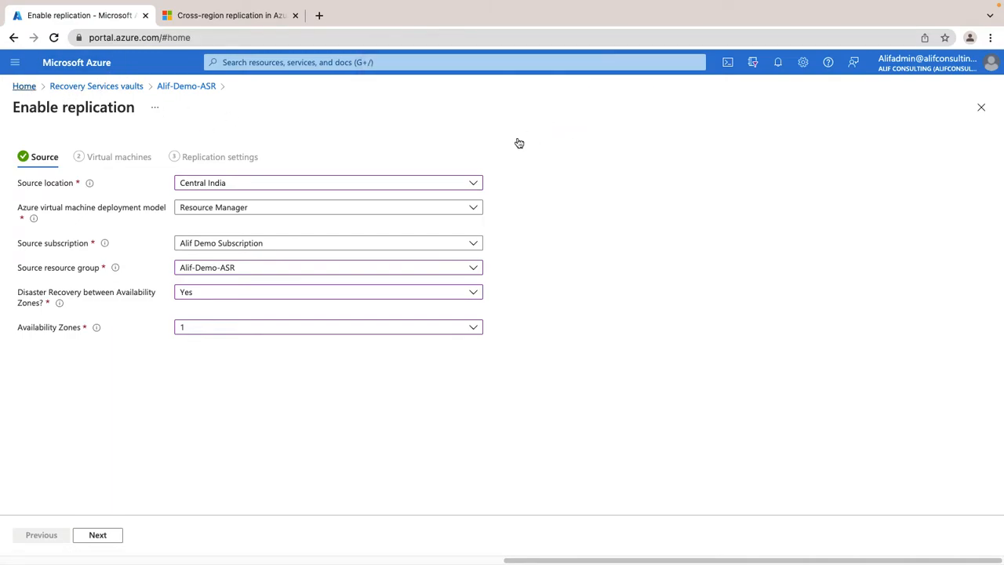
{"action": "left_click", "coordinate": [331, 135]}
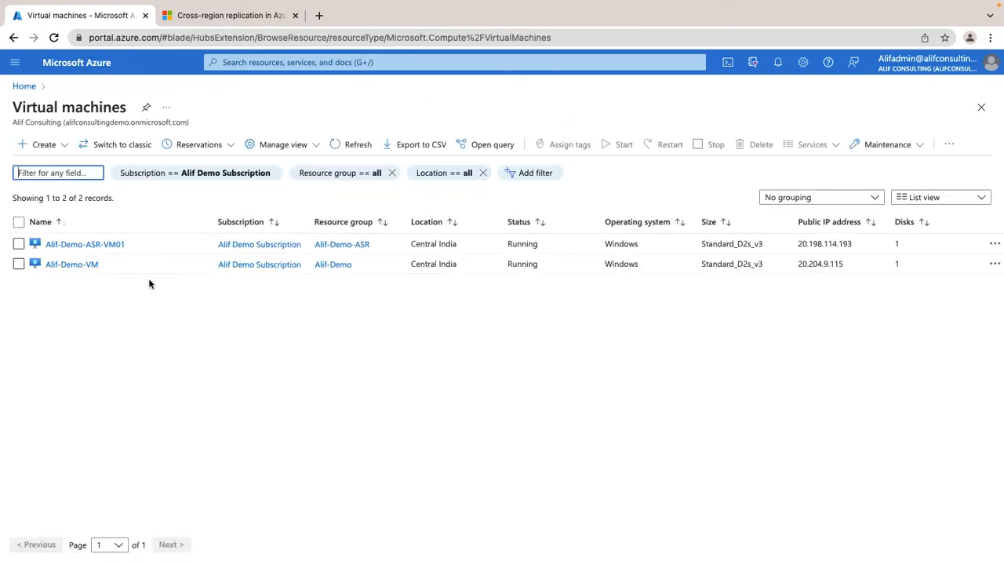
{"action": "left_click", "coordinate": [350, 245]}
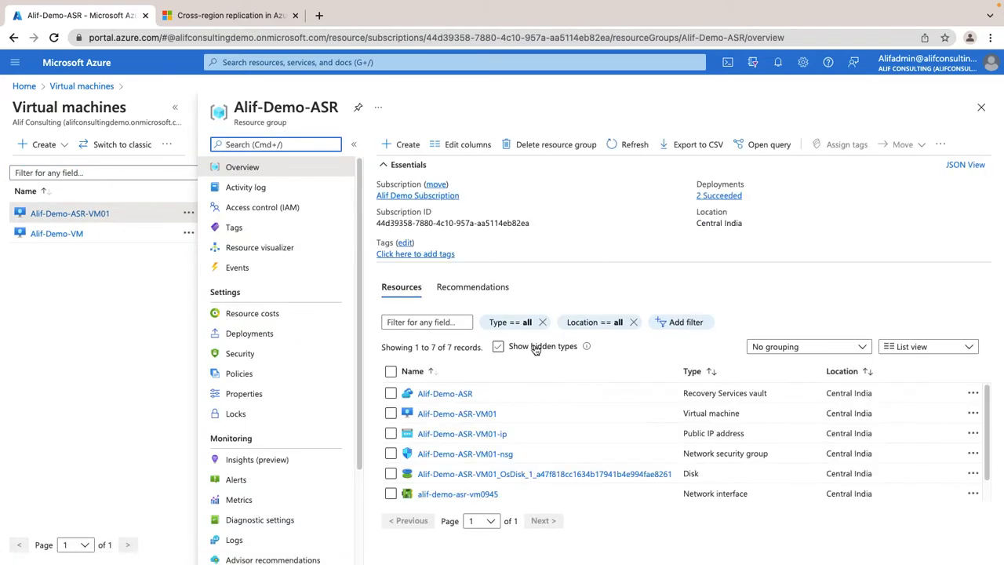
Open the Alif-Demo-ASR vault from its resource group and start replicating Azure virtual machines from its replicated items.
{"action": "left_click", "coordinate": [409, 392]}
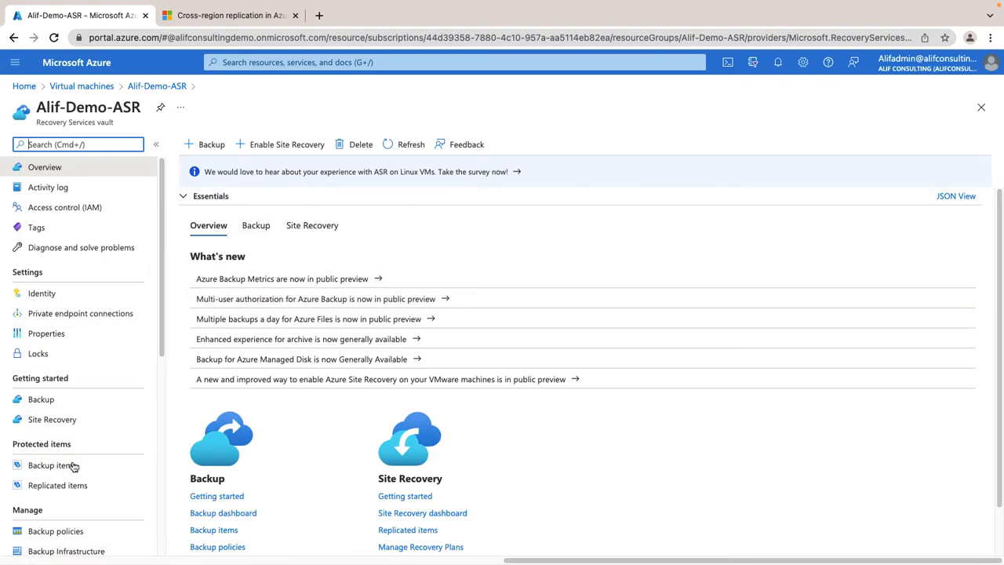
{"action": "left_click", "coordinate": [58, 484]}
{"action": "left_click", "coordinate": [281, 148]}
{"action": "left_click", "coordinate": [278, 163]}
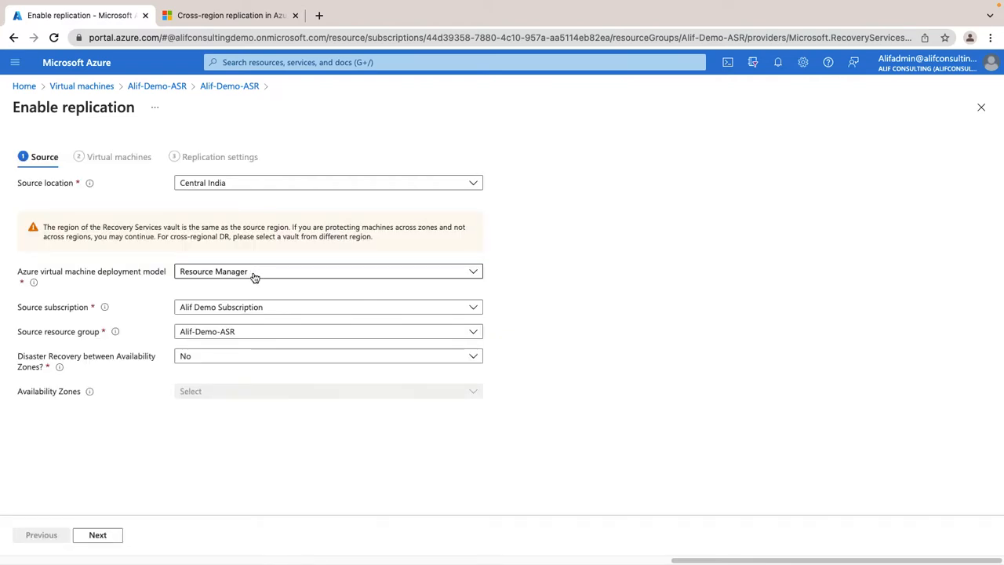
Select source resource group Alif-Demo-ASR, set disaster recovery between availability zones to Yes with zone 1, and continue to the virtual machines.
{"action": "left_click", "coordinate": [244, 334]}
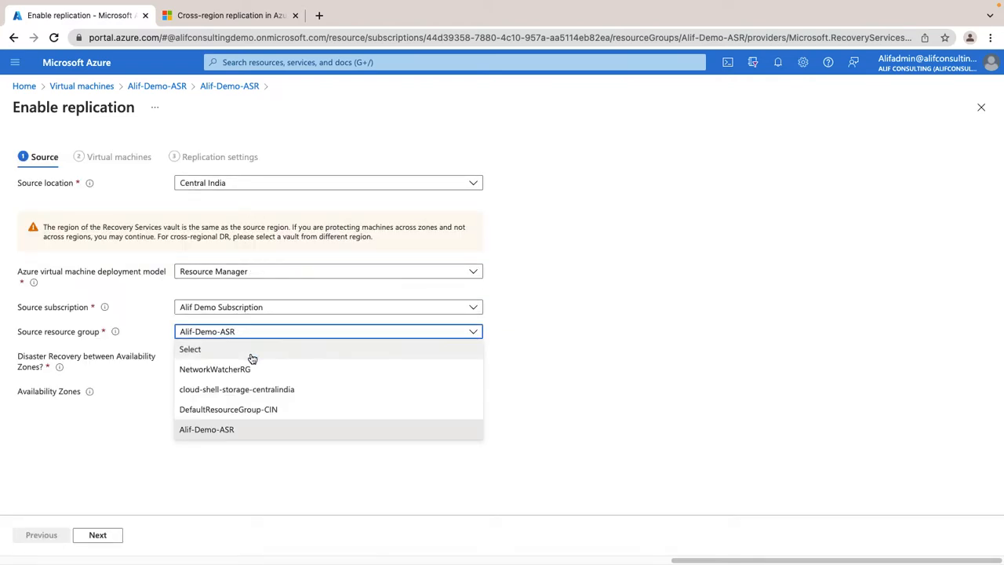
{"action": "left_click", "coordinate": [241, 430]}
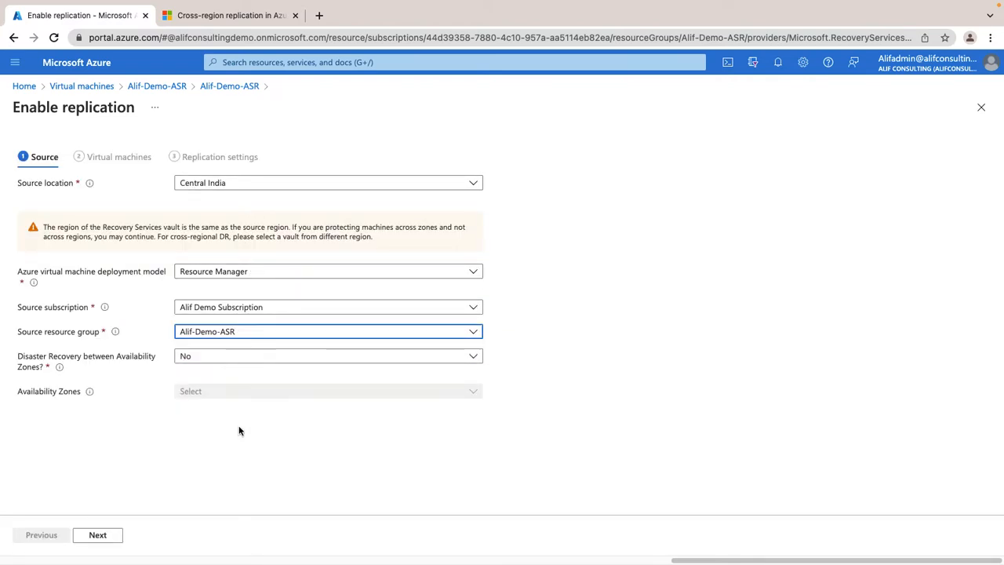
{"action": "left_click", "coordinate": [97, 537]}
{"action": "left_click", "coordinate": [196, 358]}
{"action": "left_click", "coordinate": [197, 375]}
{"action": "left_click", "coordinate": [232, 327]}
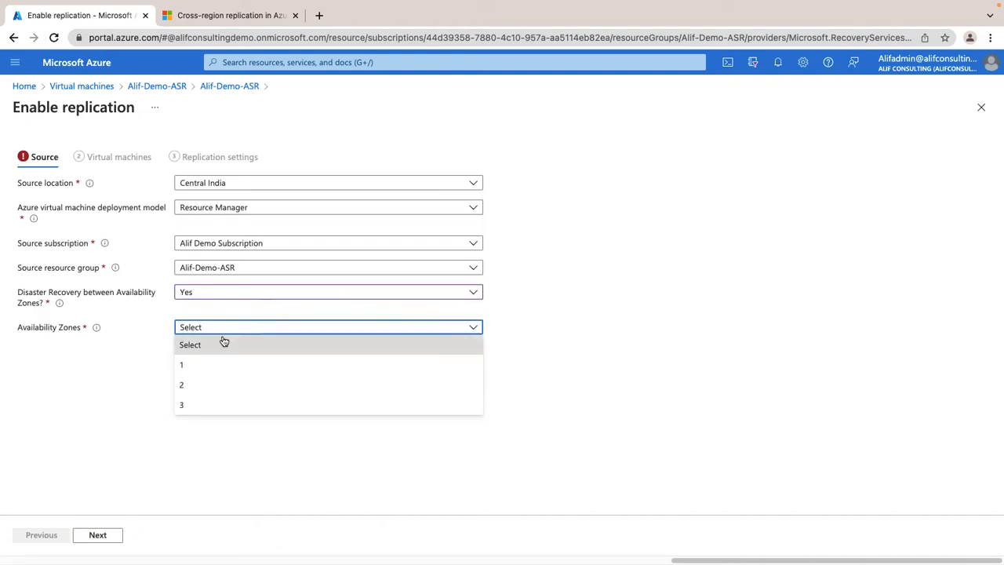
{"action": "left_click", "coordinate": [199, 364]}
{"action": "left_click", "coordinate": [119, 532]}
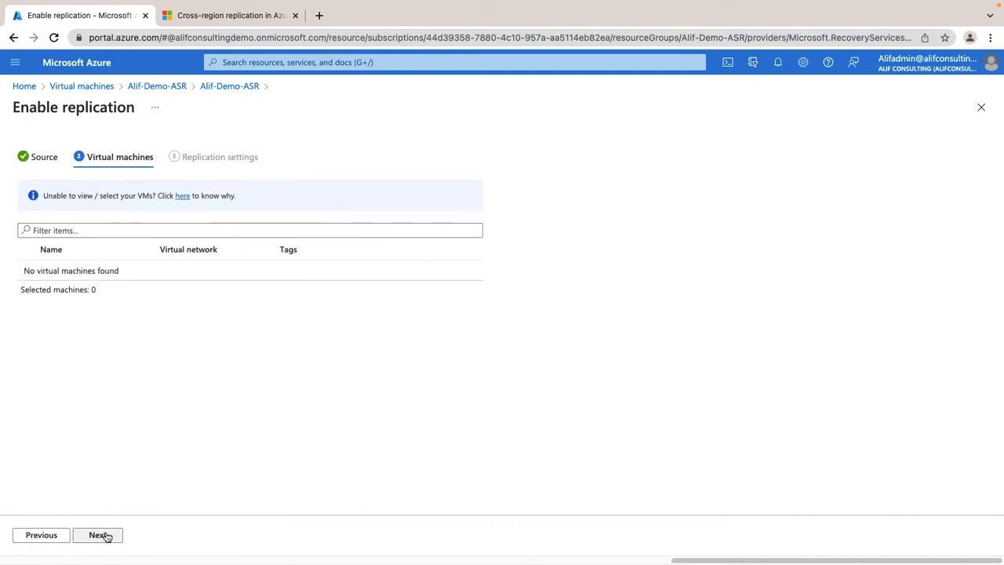
Look up the help on why virtual machines cannot be selected, close it, and return to the source settings.
{"action": "left_click", "coordinate": [182, 195]}
{"action": "left_click", "coordinate": [295, 15]}
{"action": "left_click", "coordinate": [41, 162]}
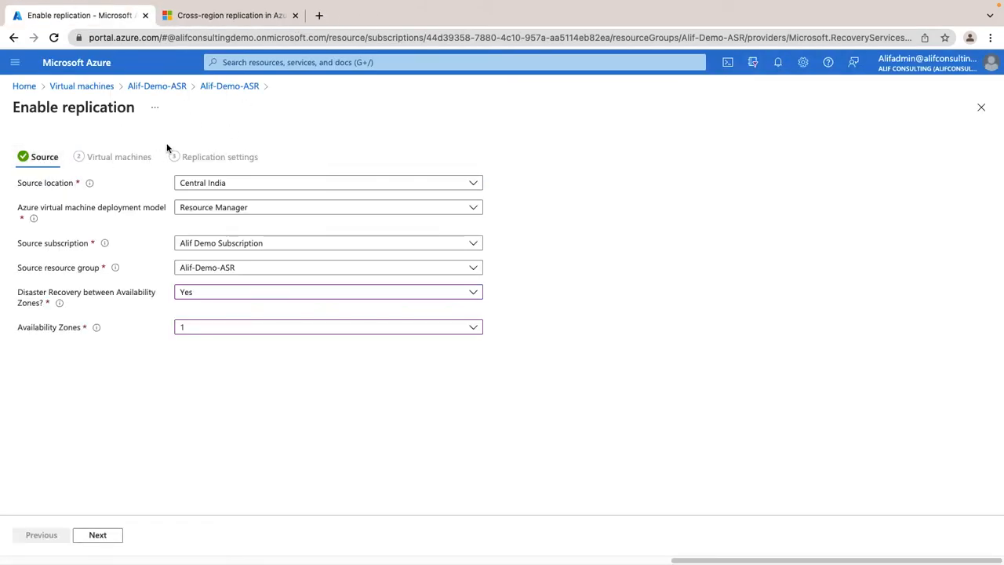
Discard the replication form and return to the portal home page.
{"action": "left_click", "coordinate": [157, 86]}
{"action": "left_click", "coordinate": [594, 115]}
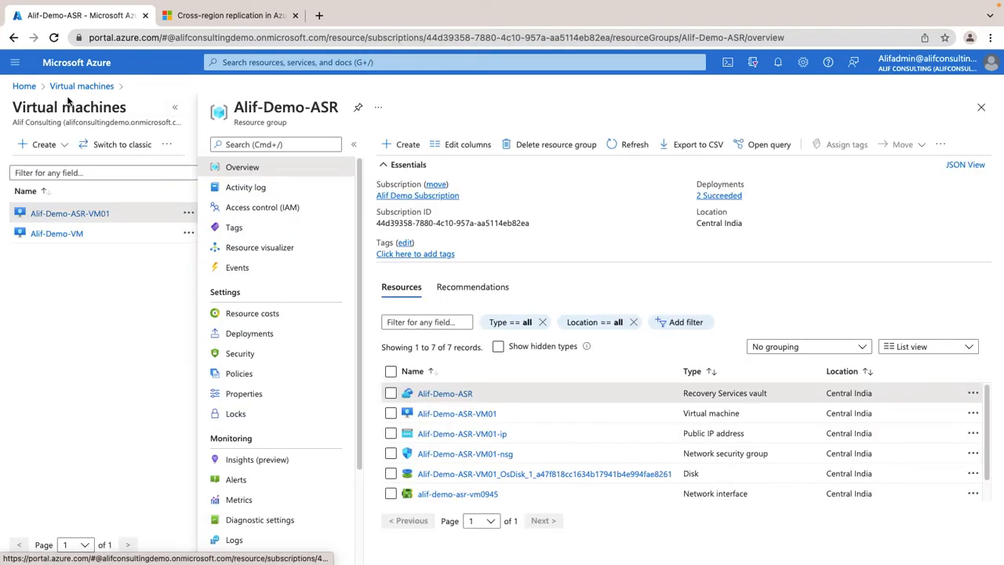
{"action": "left_click", "coordinate": [81, 86]}
{"action": "left_click", "coordinate": [23, 86]}
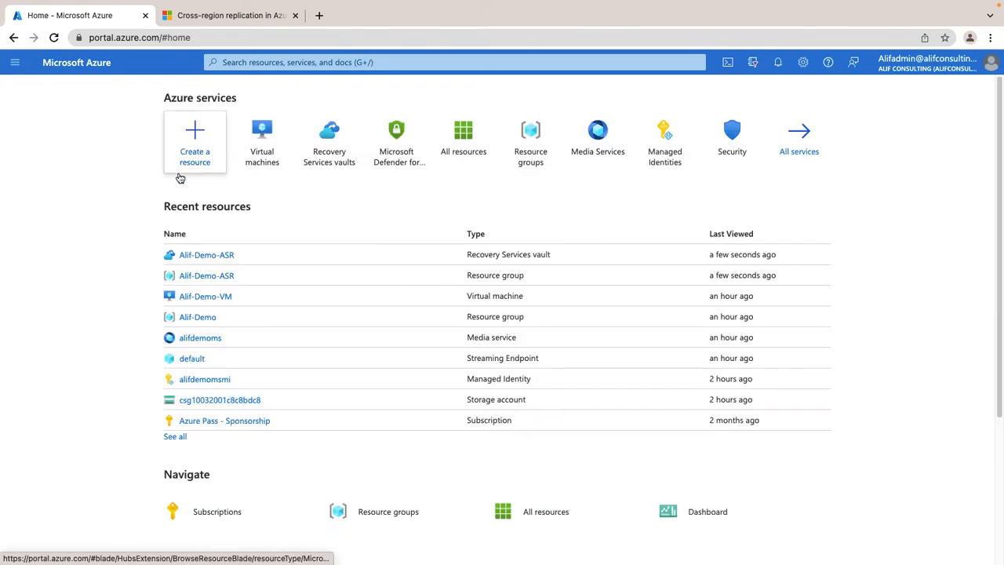
Open Site Recovery in the Alif-Demo-ASR vault and start enabling replication for Azure virtual machines.
{"action": "left_click", "coordinate": [330, 149]}
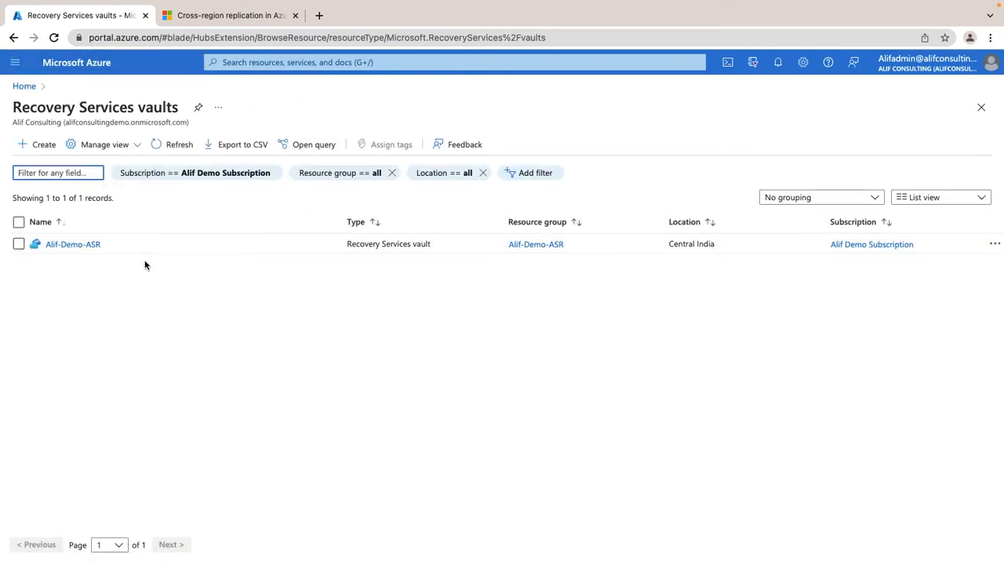
{"action": "left_click", "coordinate": [25, 86]}
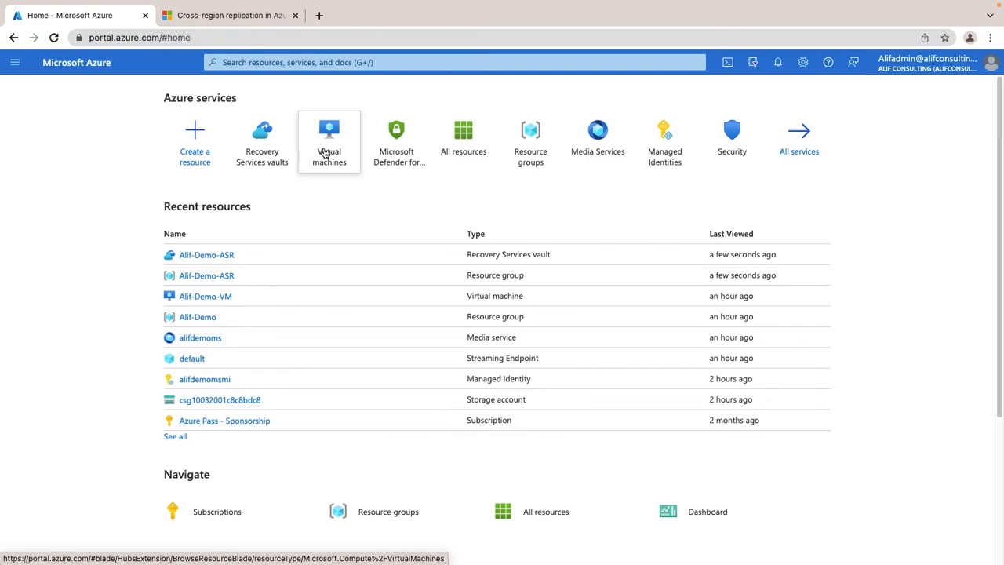
{"action": "left_click", "coordinate": [262, 168]}
{"action": "left_click", "coordinate": [71, 245]}
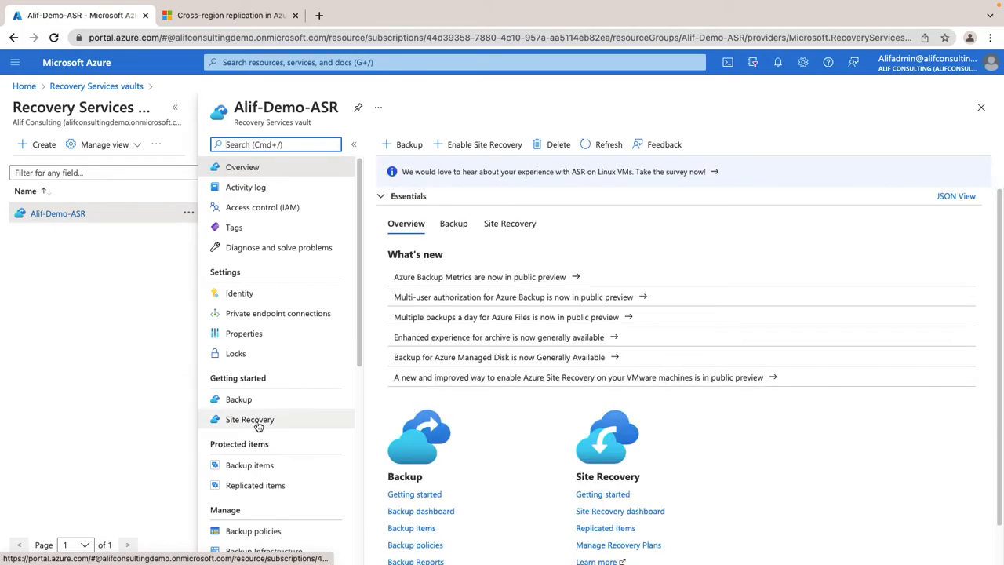
{"action": "left_click", "coordinate": [268, 421]}
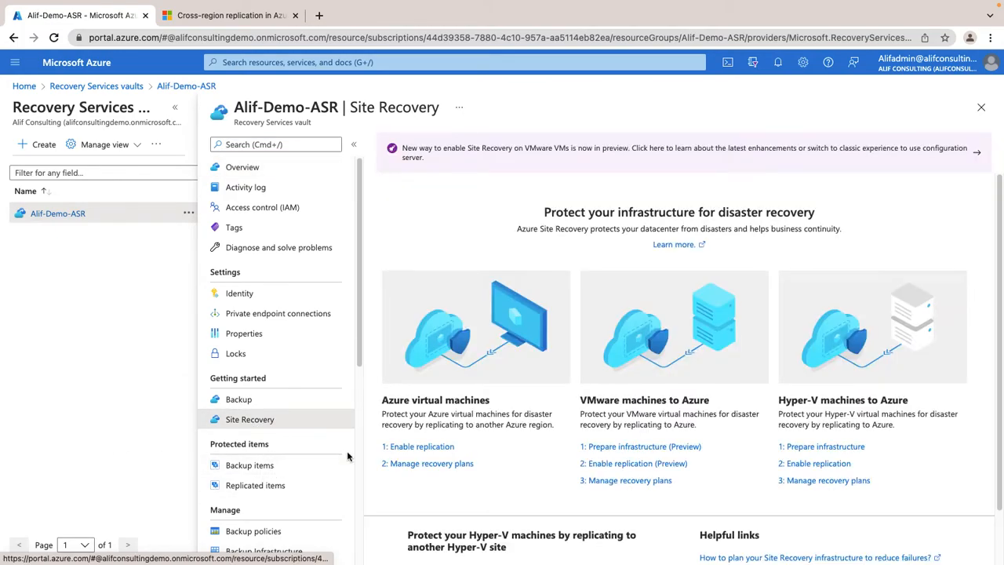
{"action": "left_click", "coordinate": [415, 444]}
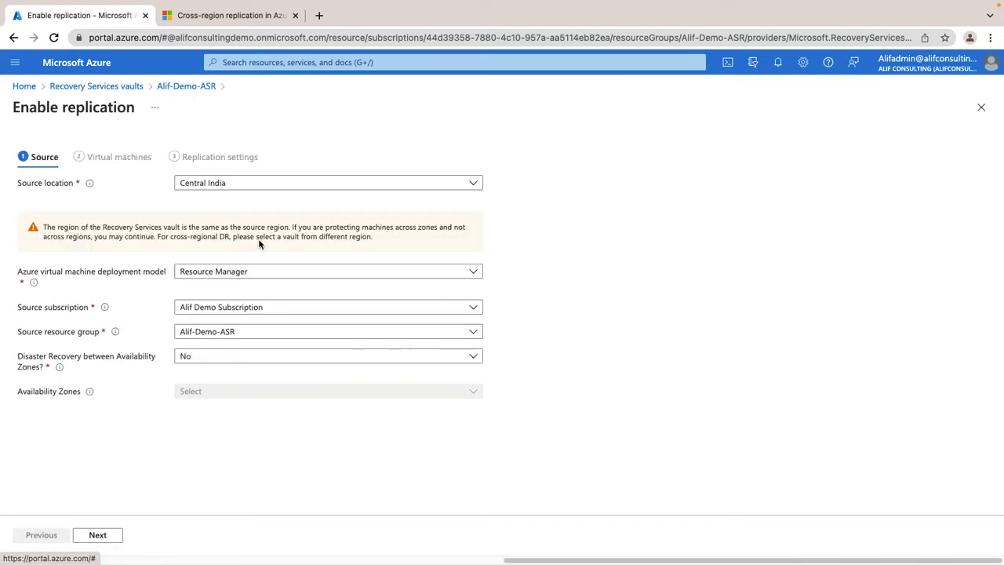
Keep Central India as source, turn on disaster recovery between availability zones with zone 1, and proceed to choosing virtual machines.
{"action": "left_click", "coordinate": [264, 184]}
{"action": "left_click", "coordinate": [264, 186]}
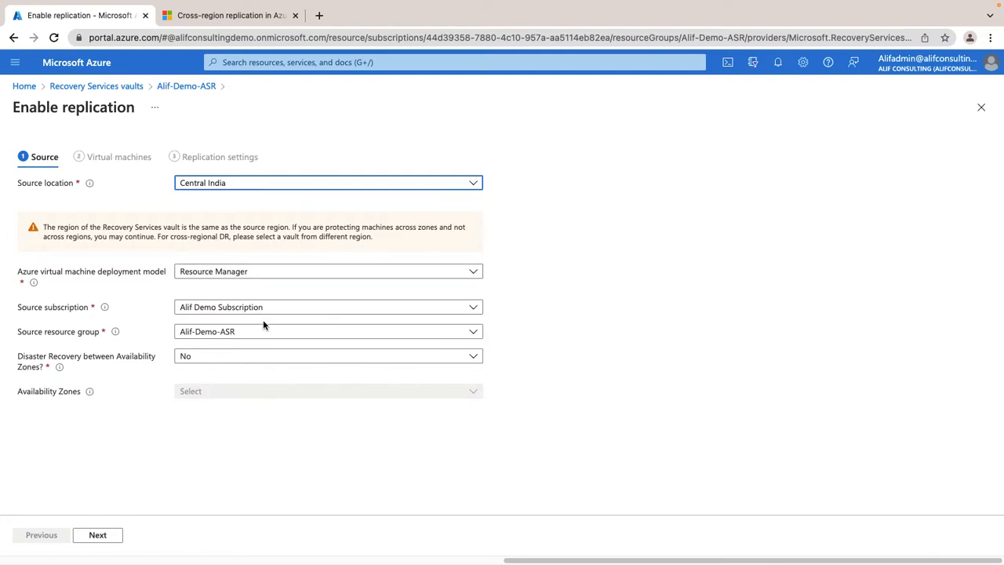
{"action": "left_click", "coordinate": [106, 538]}
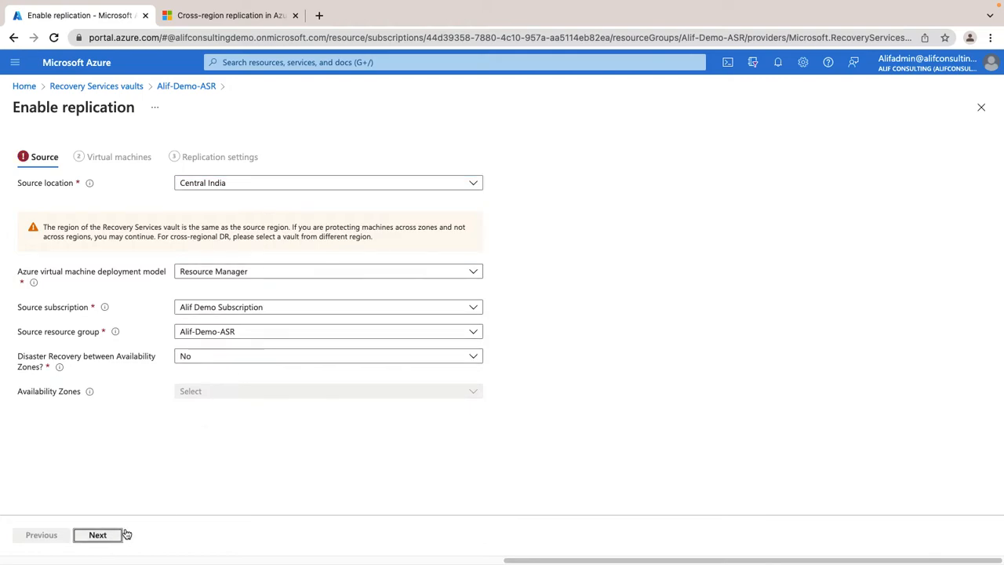
{"action": "left_click", "coordinate": [228, 355]}
{"action": "left_click", "coordinate": [208, 375]}
{"action": "left_click", "coordinate": [210, 327]}
{"action": "left_click", "coordinate": [210, 363]}
{"action": "left_click", "coordinate": [98, 535]}
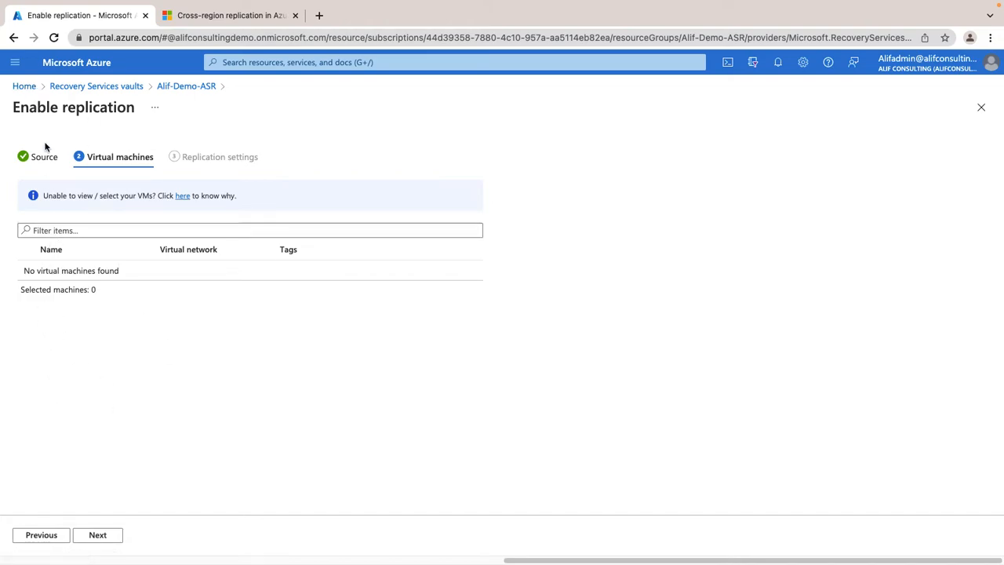
Leave the replication form and open the disaster recovery settings of the virtual machine Alif-Demo-ASR-VM01.
{"action": "left_click", "coordinate": [24, 86]}
{"action": "left_click", "coordinate": [332, 134]}
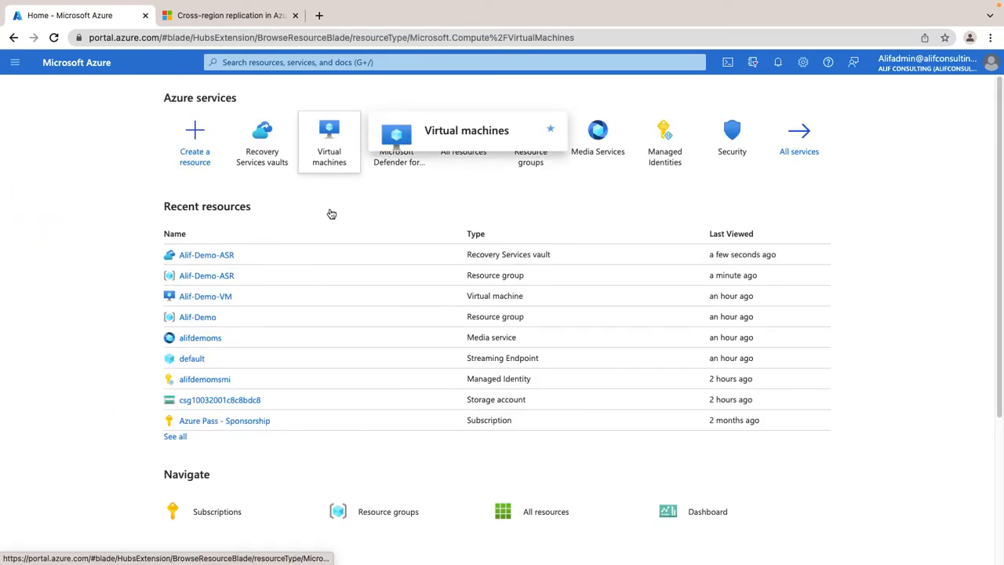
{"action": "left_click", "coordinate": [105, 245]}
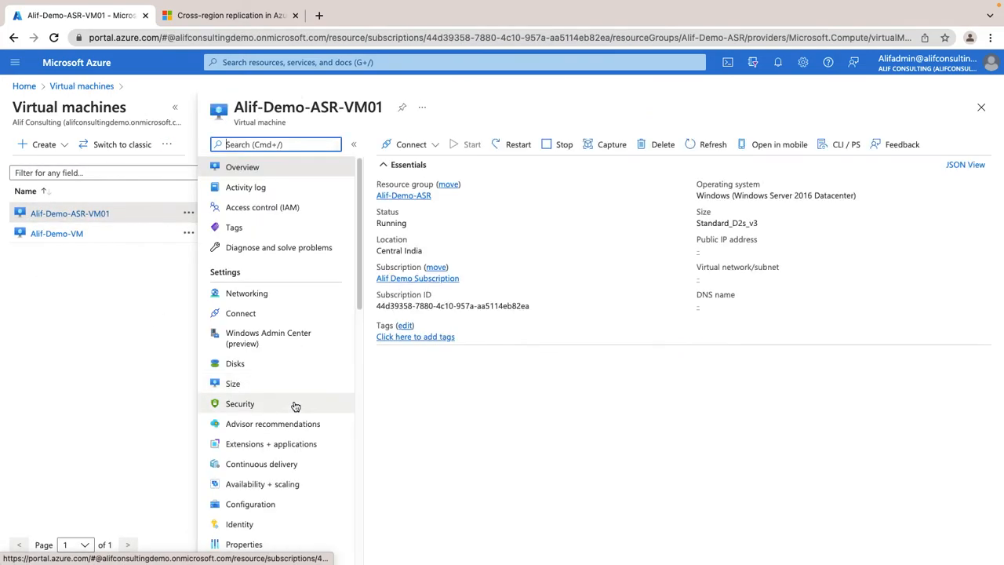
{"action": "scroll", "coordinate": [294, 405], "scroll_direction": "down", "scroll_amount": 2}
{"action": "scroll", "coordinate": [295, 405], "scroll_direction": "down", "scroll_amount": 5}
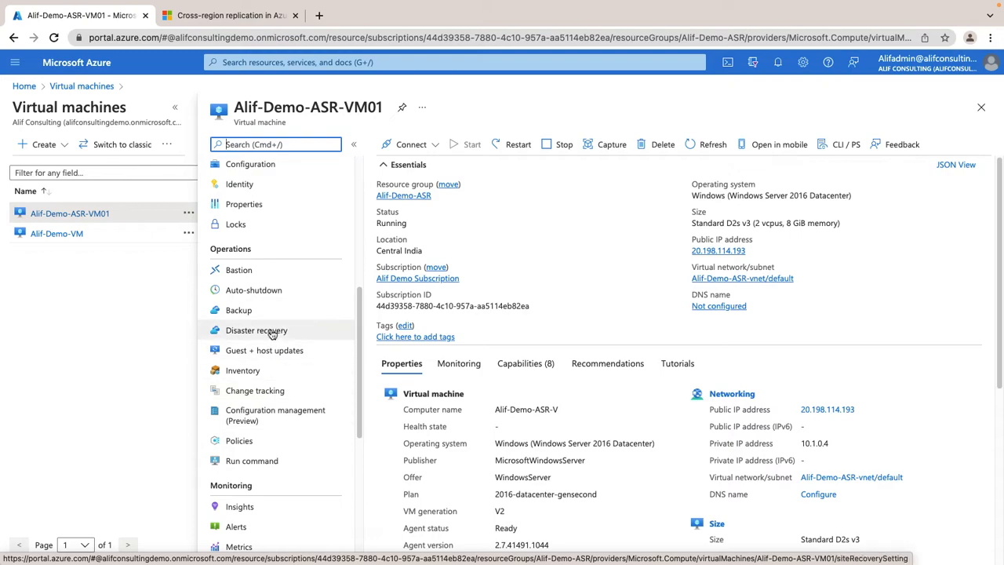
{"action": "left_click", "coordinate": [270, 331]}
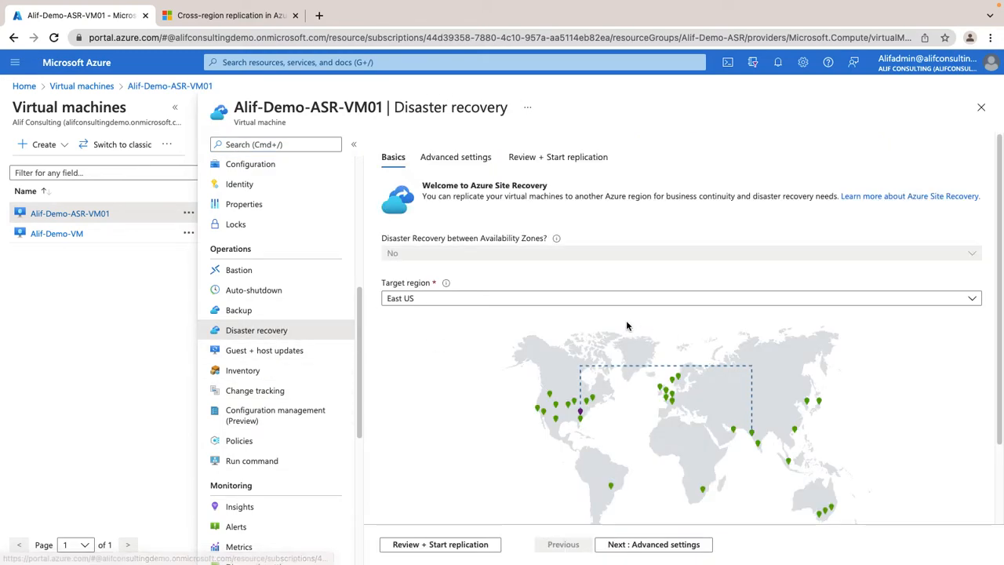
Try South India as the target region and look over the region map.
{"action": "left_click", "coordinate": [498, 299]}
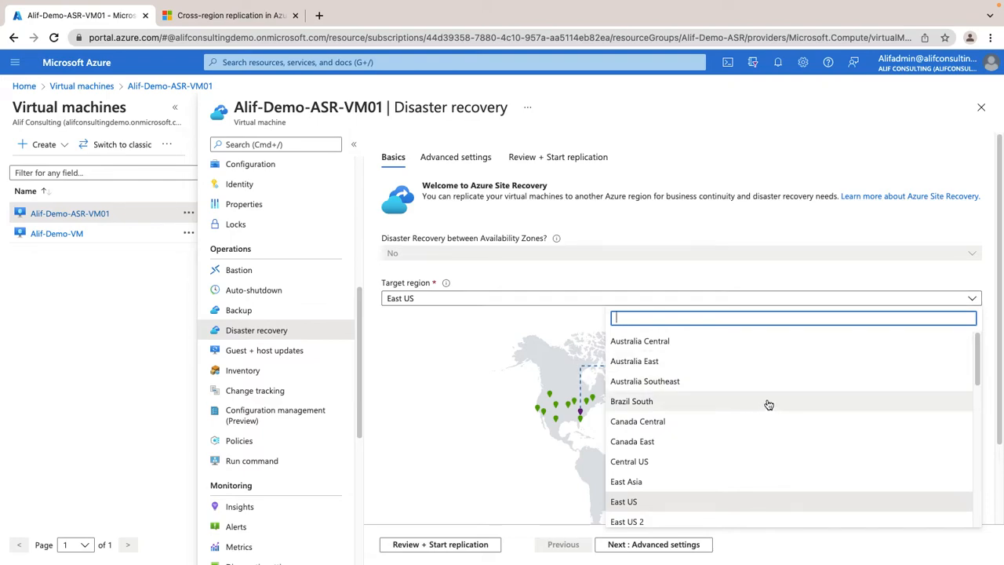
{"action": "scroll", "coordinate": [768, 404], "scroll_direction": "down", "scroll_amount": 4}
{"action": "scroll", "coordinate": [770, 404], "scroll_direction": "down", "scroll_amount": 3}
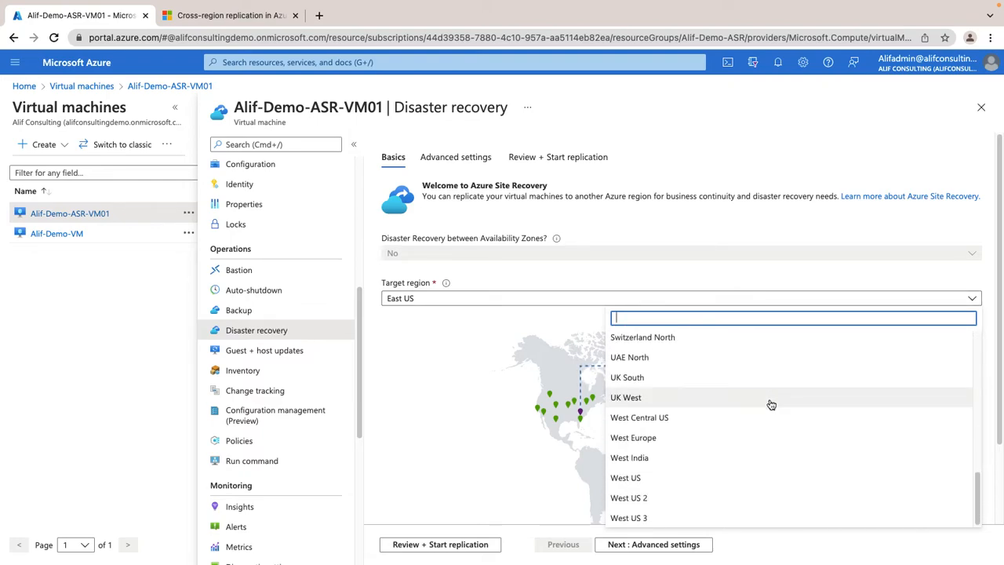
{"action": "scroll", "coordinate": [687, 403], "scroll_direction": "up", "scroll_amount": 5}
{"action": "scroll", "coordinate": [686, 412], "scroll_direction": "down", "scroll_amount": 5}
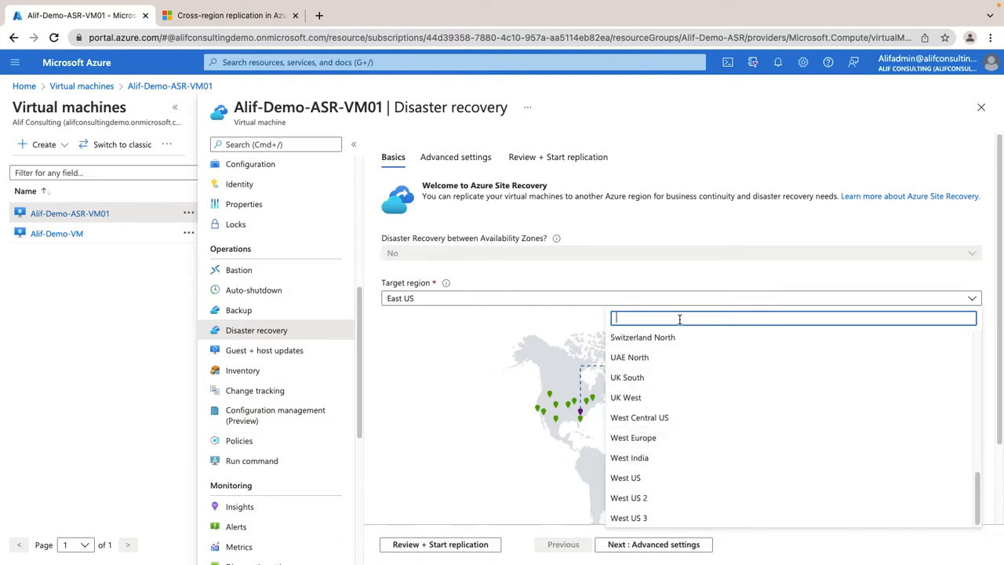
{"action": "type", "text": "south"}
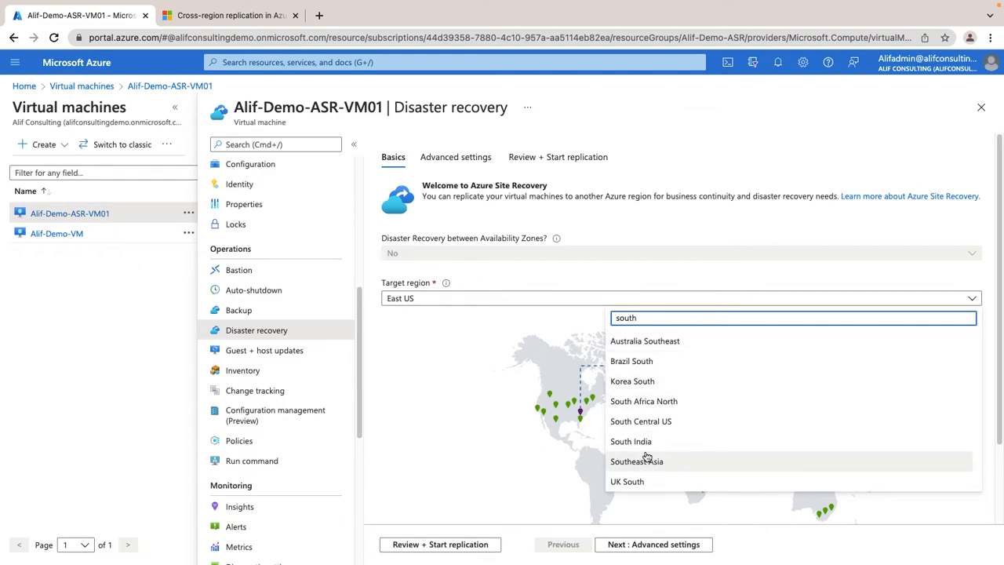
{"action": "left_click", "coordinate": [631, 442]}
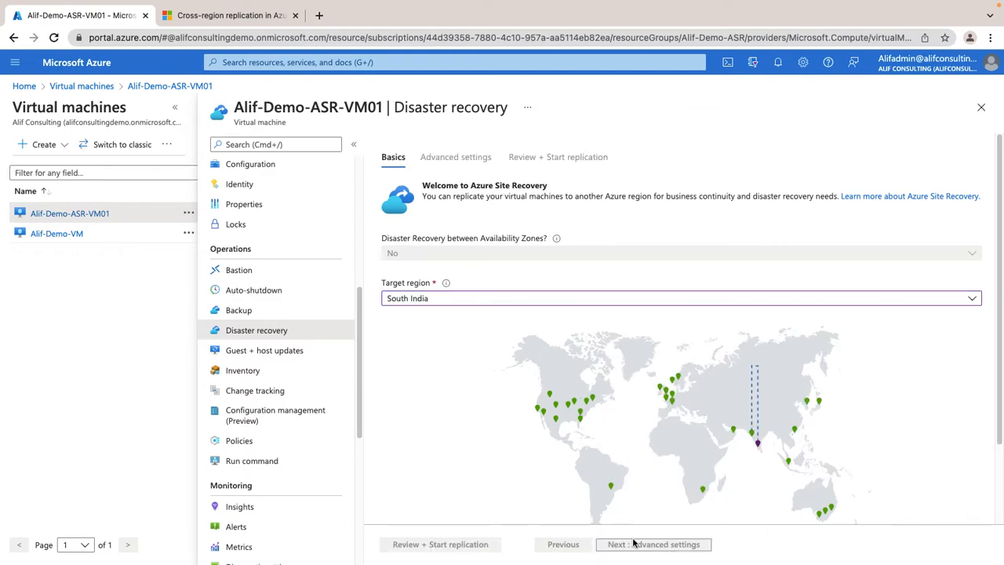
{"action": "scroll", "coordinate": [631, 456], "scroll_direction": "down", "scroll_amount": 2}
{"action": "scroll", "coordinate": [674, 473], "scroll_direction": "up", "scroll_amount": 1}
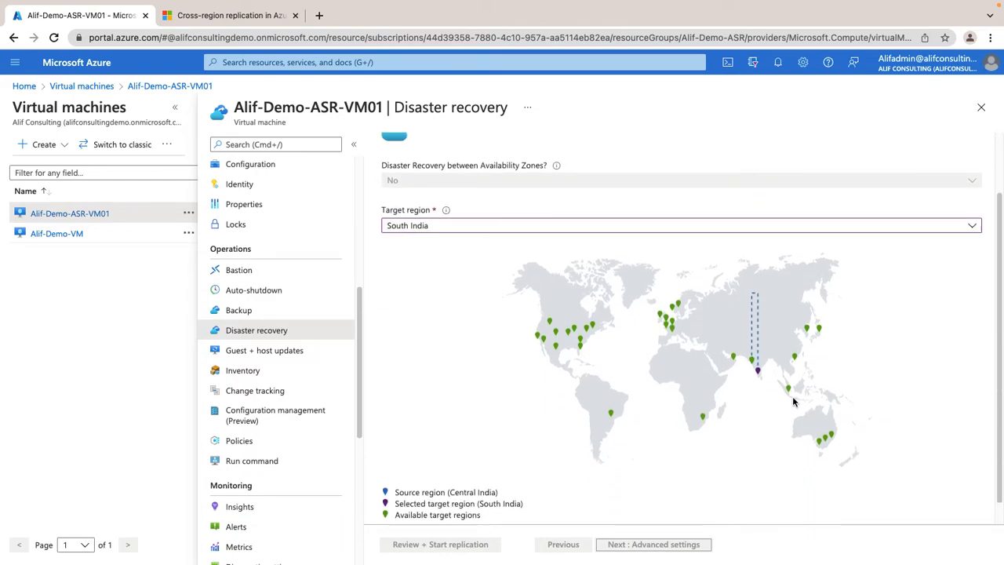
{"action": "scroll", "coordinate": [600, 448], "scroll_direction": "up", "scroll_amount": 2}
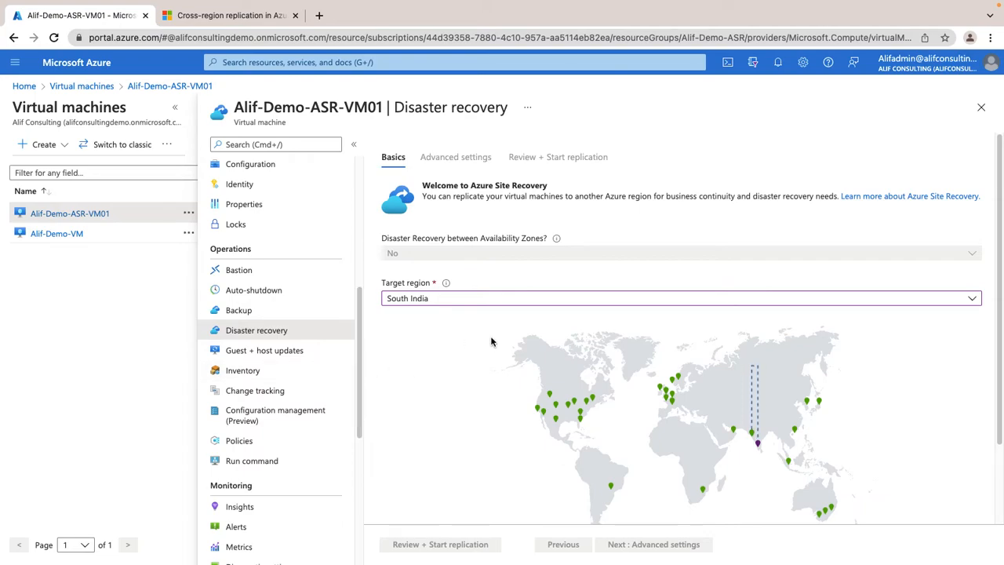
{"action": "scroll", "coordinate": [536, 444], "scroll_direction": "down", "scroll_amount": 1}
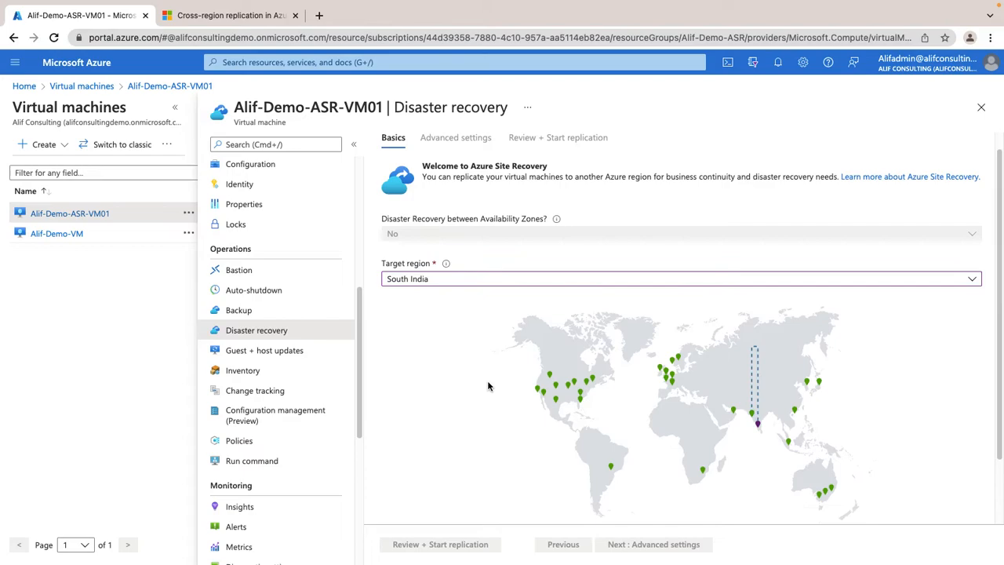
Discard the region choice by leaving the disaster recovery settings and reopening them.
{"action": "left_click", "coordinate": [264, 350]}
{"action": "left_click", "coordinate": [609, 108]}
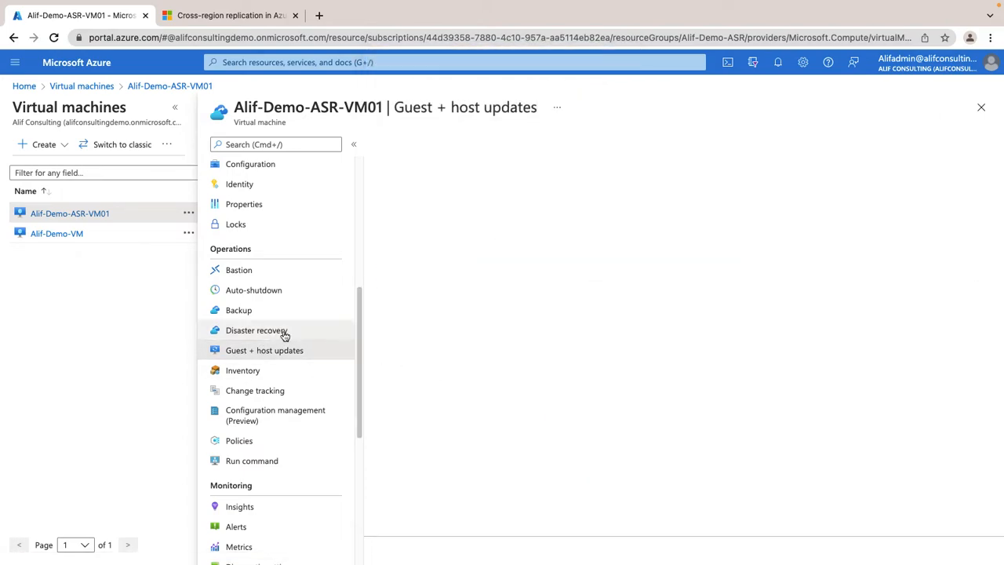
{"action": "left_click", "coordinate": [292, 331]}
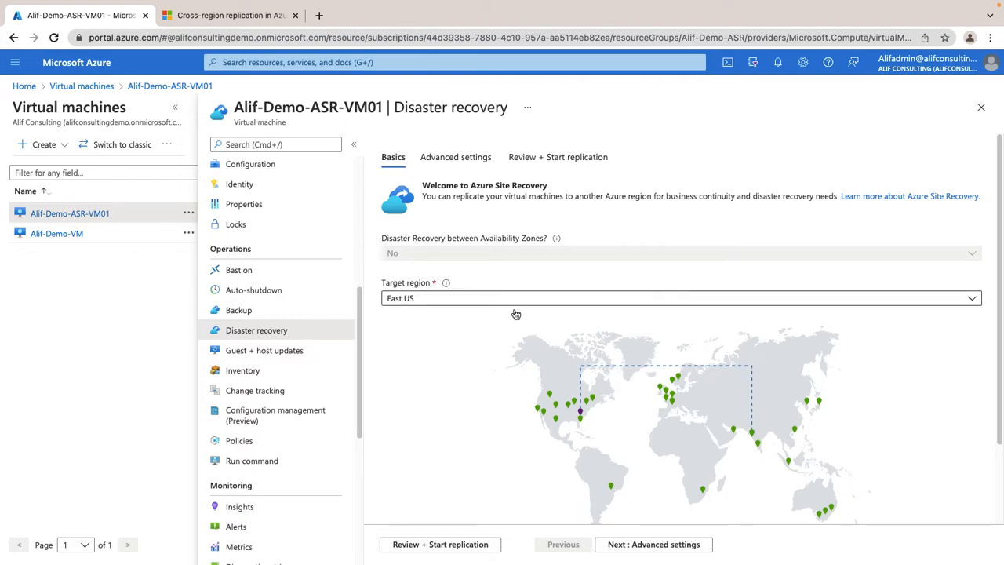
Look through the target regions, keep East US and proceed to the advanced settings.
{"action": "left_click", "coordinate": [491, 301]}
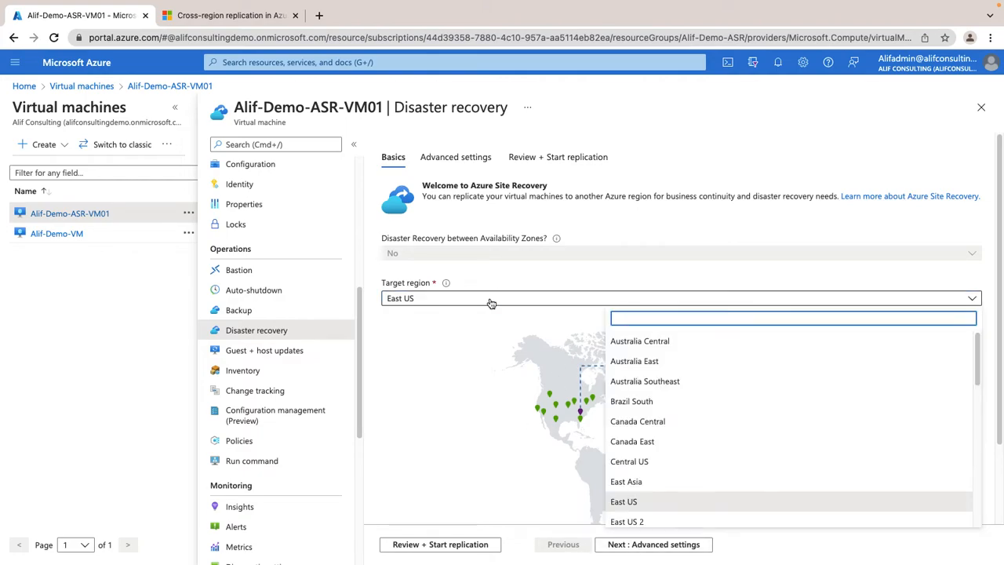
{"action": "left_click", "coordinate": [491, 302]}
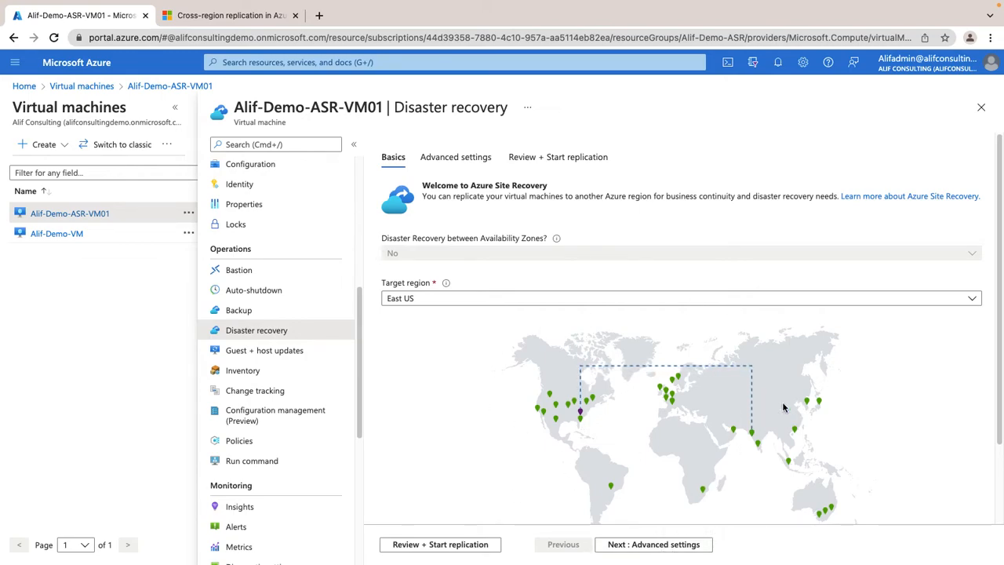
{"action": "left_click", "coordinate": [653, 544]}
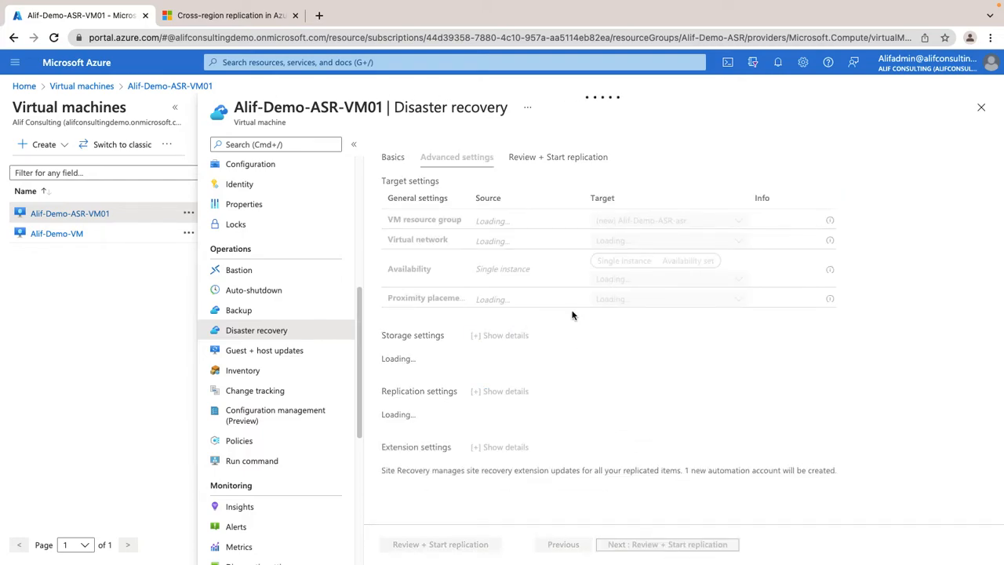
Check the available target VM resource groups, keeping the new Alif-Demo-ASR-asr group.
{"action": "left_click", "coordinate": [672, 222]}
{"action": "left_click", "coordinate": [672, 223]}
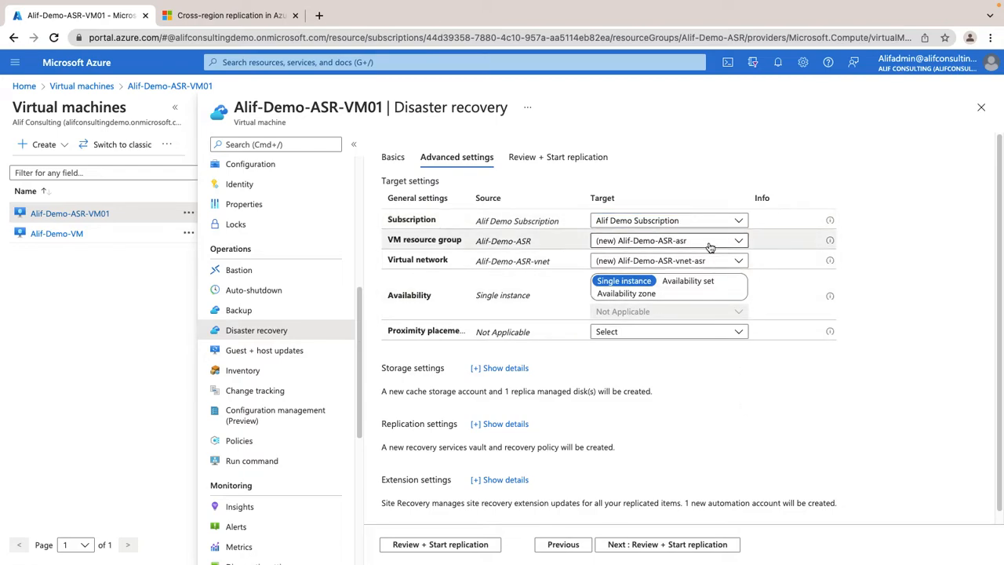
{"action": "left_click", "coordinate": [701, 240]}
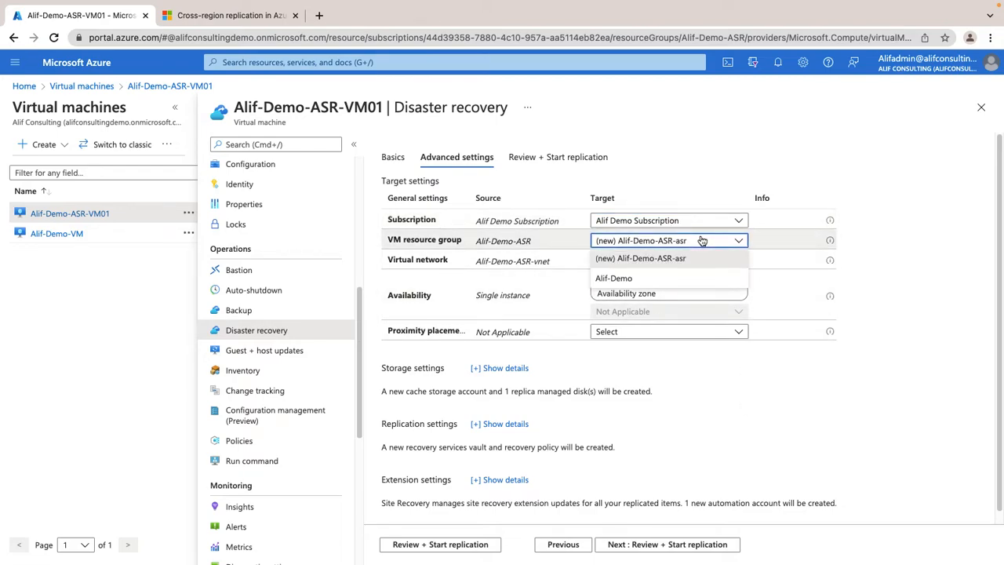
{"action": "left_click", "coordinate": [701, 241]}
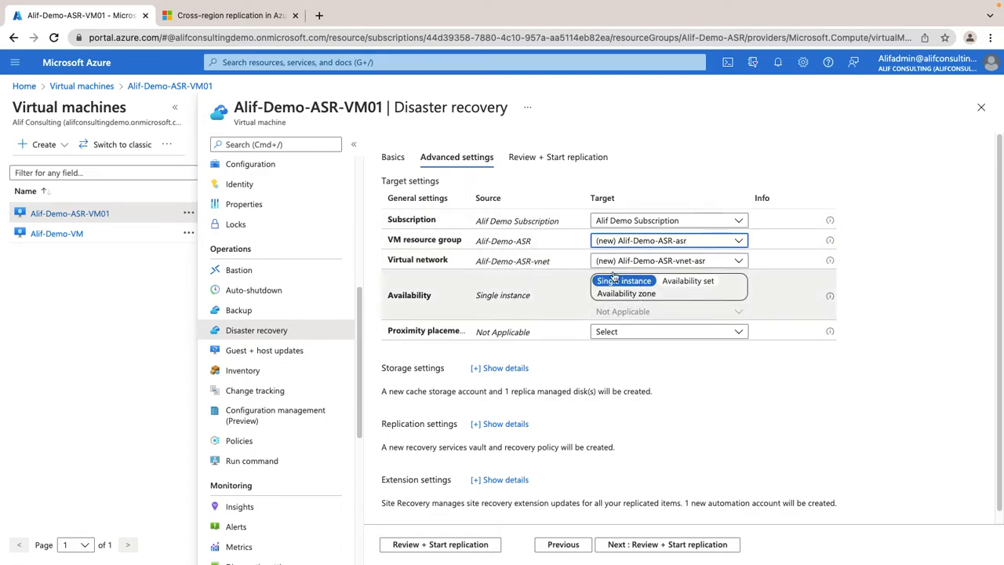
Try the availability set and availability zone options for the target, and return to single instance.
{"action": "left_click", "coordinate": [687, 282]}
{"action": "left_click", "coordinate": [644, 294]}
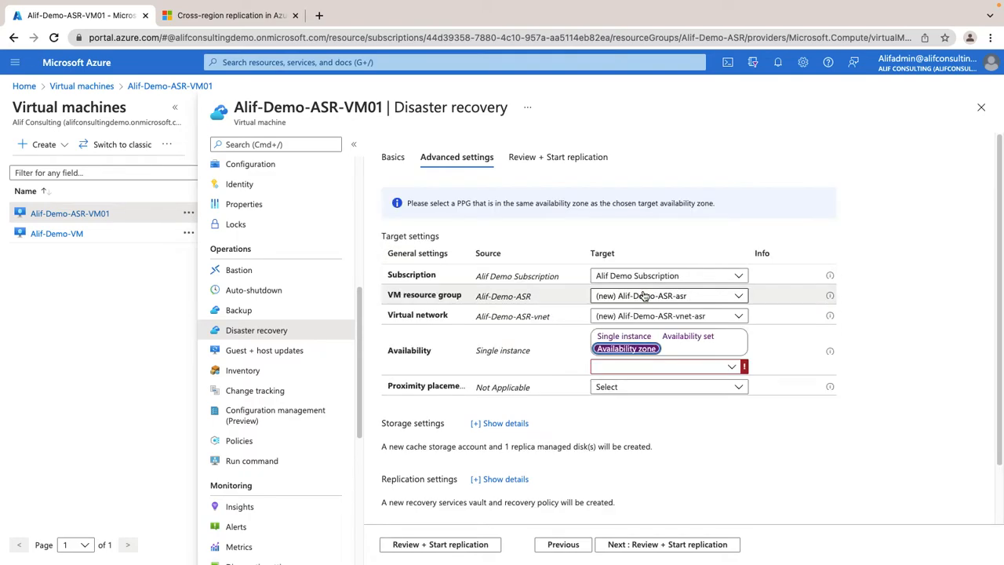
{"action": "left_click", "coordinate": [627, 338]}
Show the storage settings and check the cache storage account options, keeping the new account.
{"action": "scroll", "coordinate": [663, 351], "scroll_direction": "down", "scroll_amount": 1}
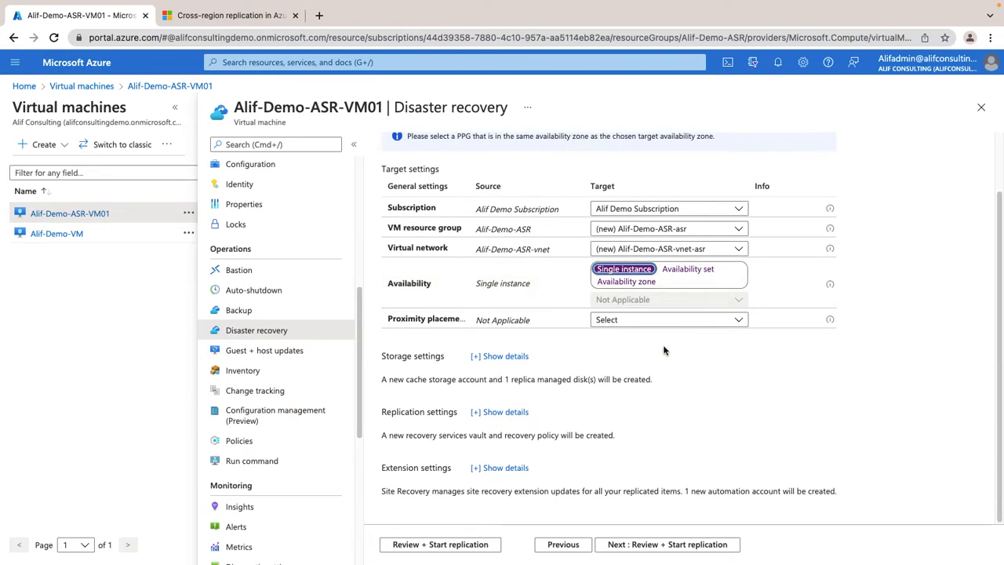
{"action": "left_click", "coordinate": [511, 357]}
{"action": "scroll", "coordinate": [596, 337], "scroll_direction": "down", "scroll_amount": 1}
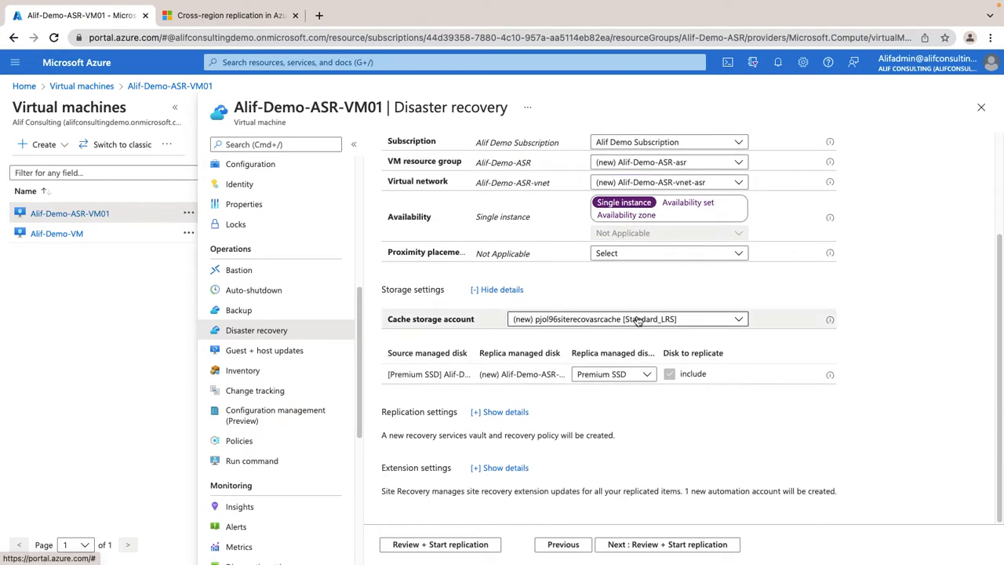
{"action": "left_click", "coordinate": [638, 319]}
{"action": "left_click", "coordinate": [637, 321]}
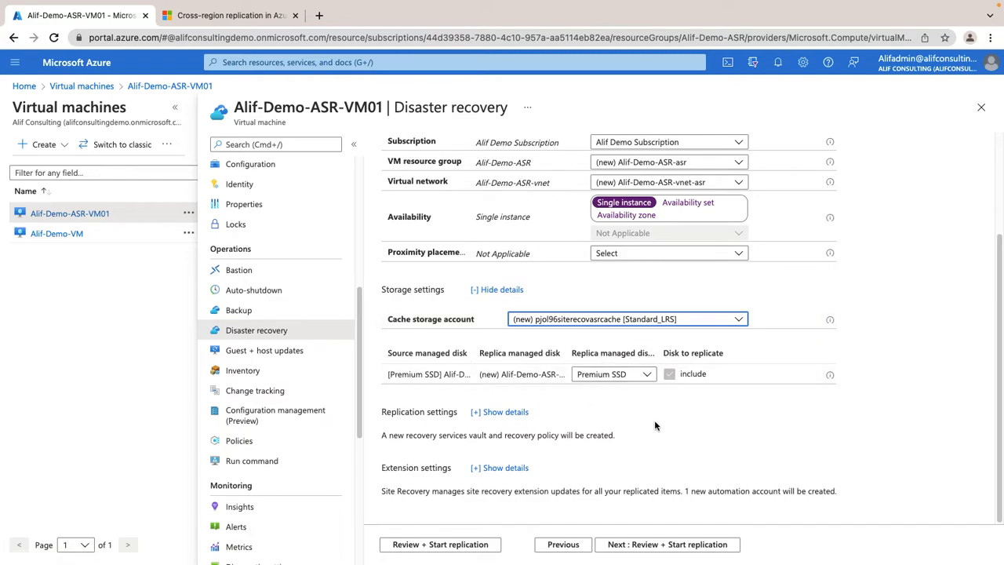
Show the replication settings and check the replication policy and Recovery Services vault options, keeping the new 24-hour-retention-policy and Site-recovery-vault-eastus.
{"action": "left_click", "coordinate": [521, 412]}
{"action": "scroll", "coordinate": [538, 415], "scroll_direction": "down", "scroll_amount": 1}
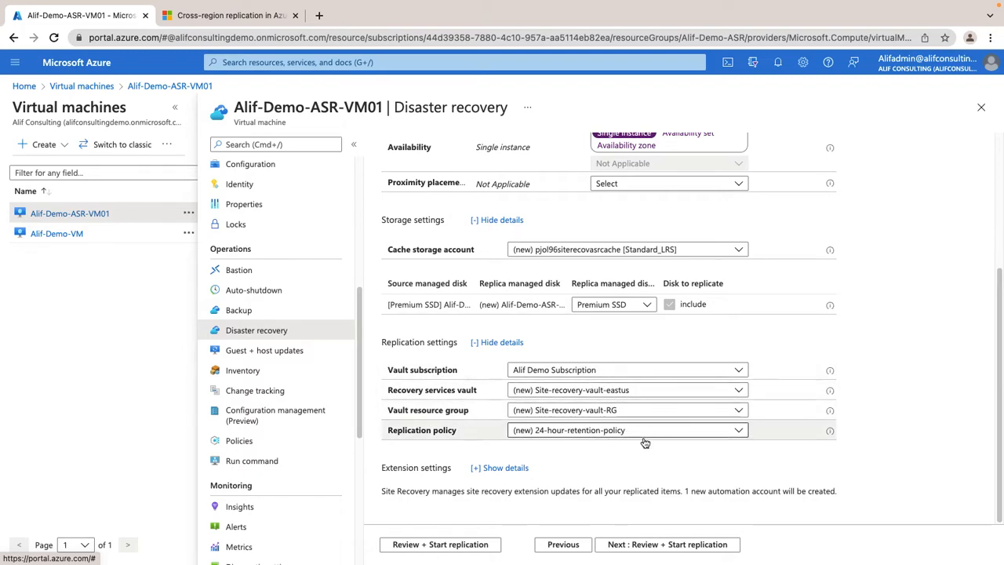
{"action": "left_click", "coordinate": [588, 435]}
{"action": "left_click", "coordinate": [592, 448]}
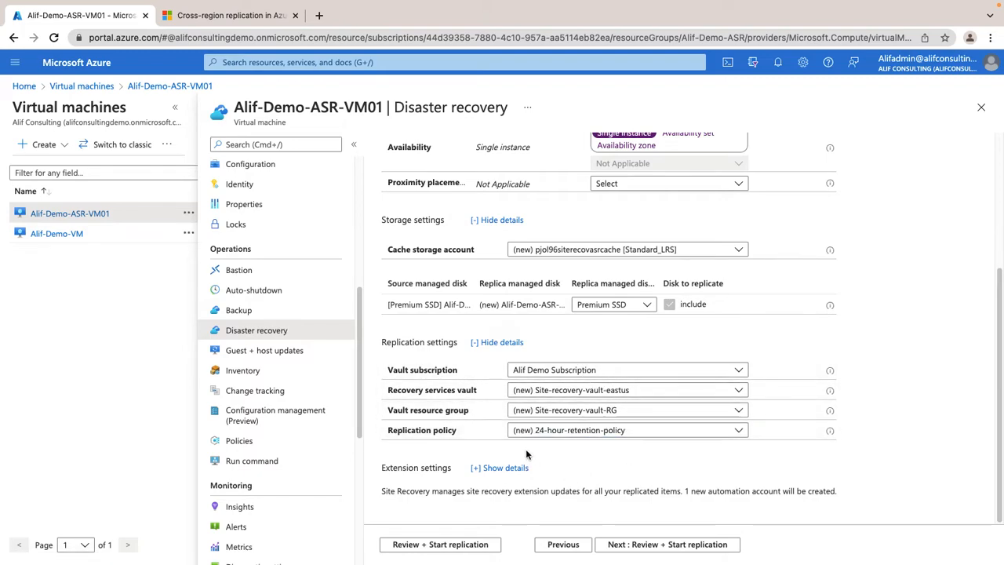
{"action": "left_click", "coordinate": [623, 392]}
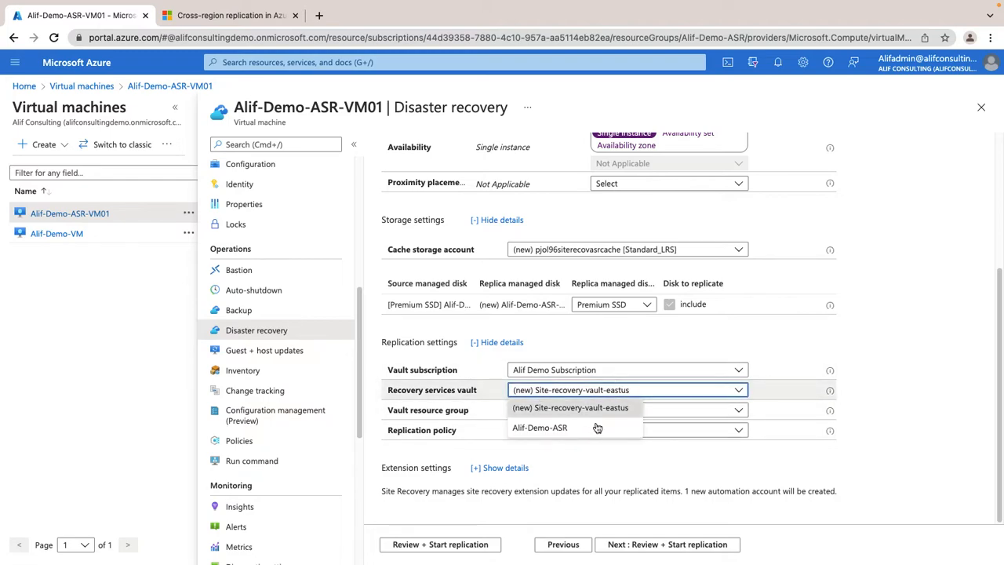
{"action": "left_click", "coordinate": [636, 469]}
{"action": "left_click", "coordinate": [602, 392]}
{"action": "left_click", "coordinate": [644, 477]}
{"action": "left_click", "coordinate": [584, 393]}
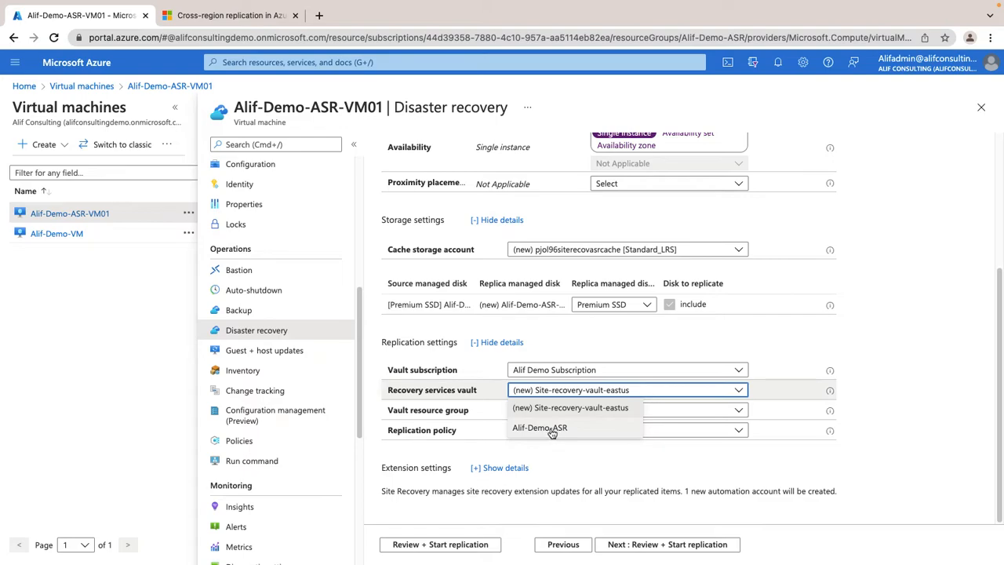
{"action": "left_click", "coordinate": [599, 478]}
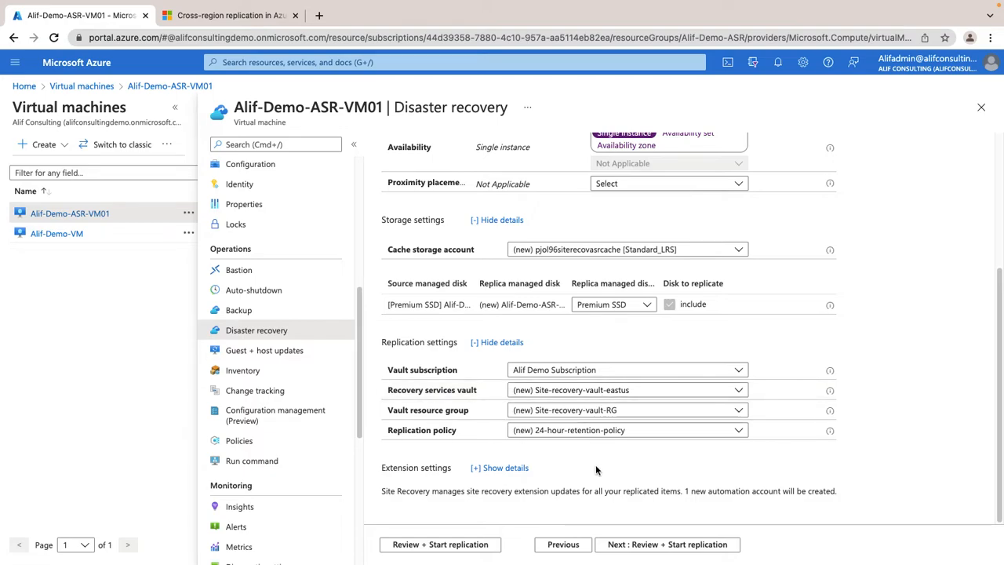
Show the extension settings, then review the configuration summary and start replication of the virtual machine.
{"action": "left_click", "coordinate": [511, 468]}
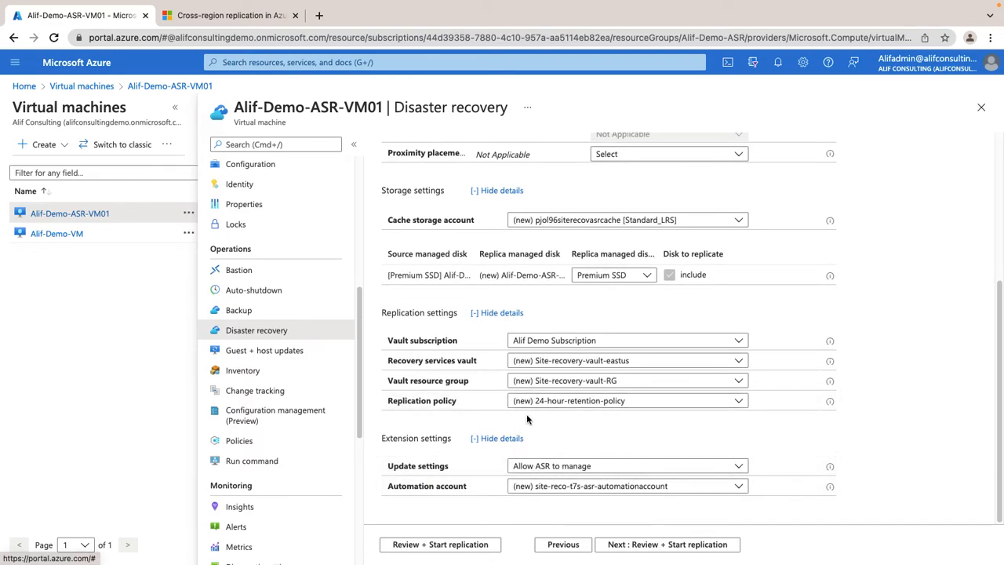
{"action": "left_click", "coordinate": [703, 553]}
{"action": "scroll", "coordinate": [625, 429], "scroll_direction": "down", "scroll_amount": 2}
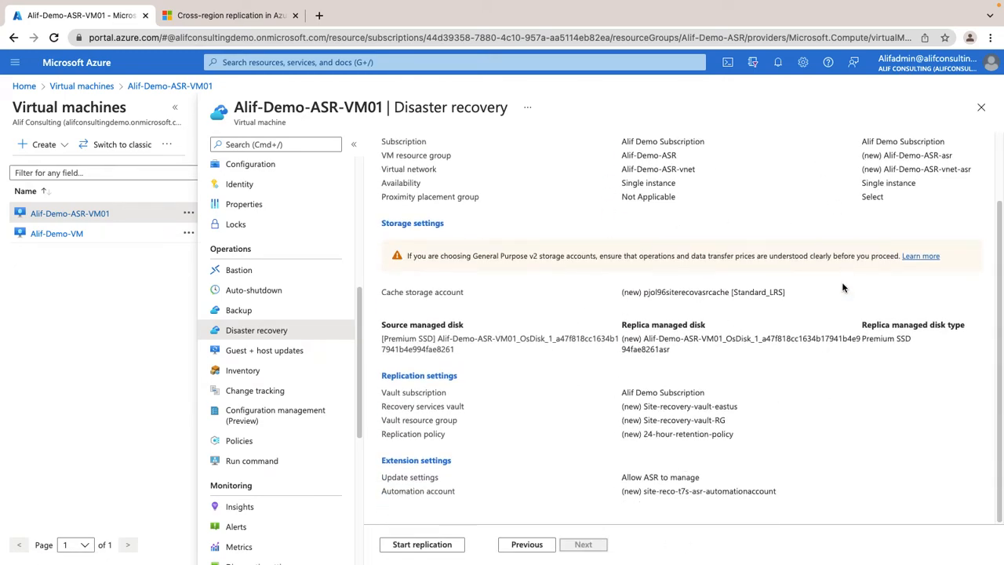
{"action": "left_click", "coordinate": [421, 543]}
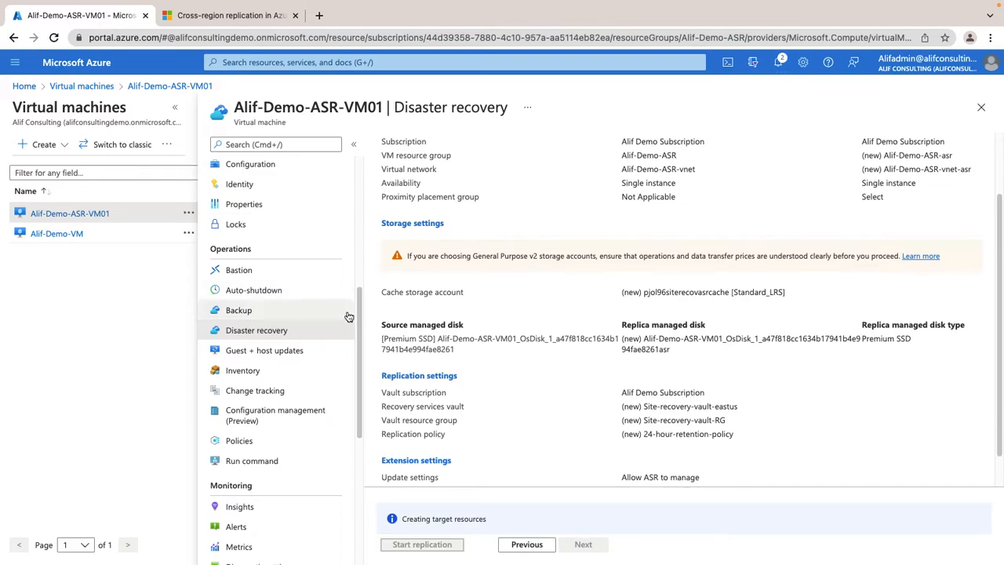
Check the deployment progress in the notifications, and go to the list of Recovery Services vaults.
{"action": "left_click", "coordinate": [779, 66]}
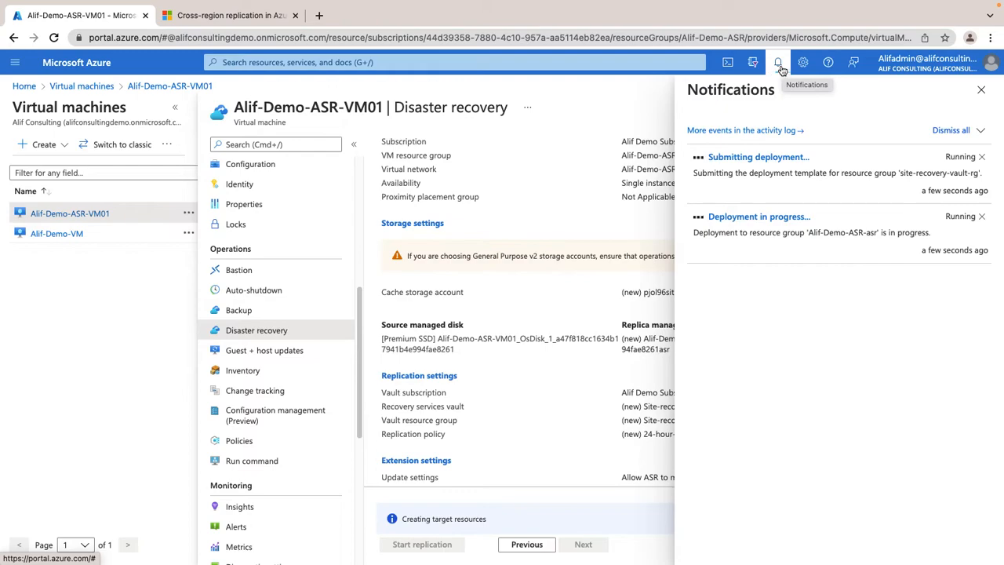
{"action": "left_click", "coordinate": [779, 66]}
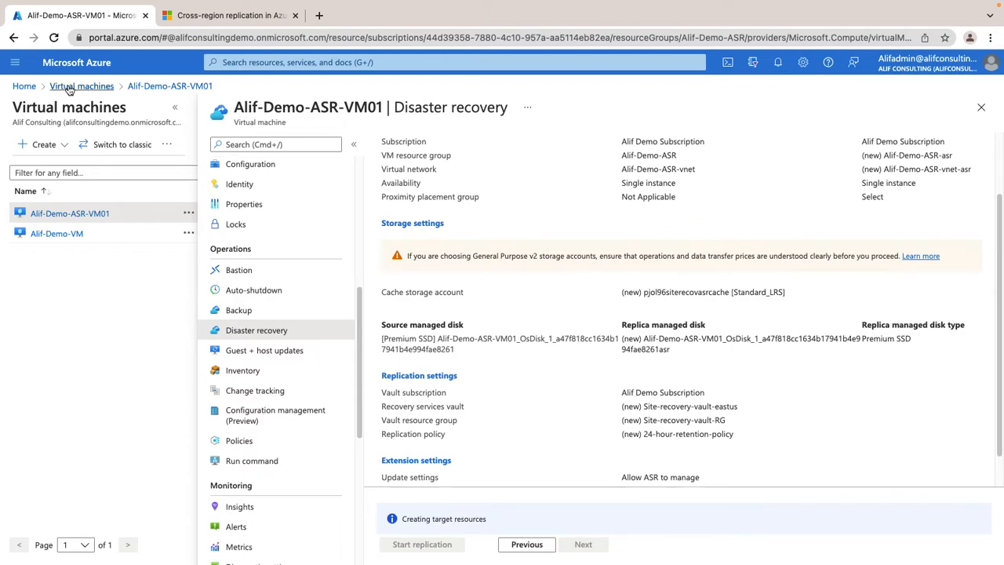
{"action": "left_click", "coordinate": [26, 88]}
{"action": "left_click", "coordinate": [327, 134]}
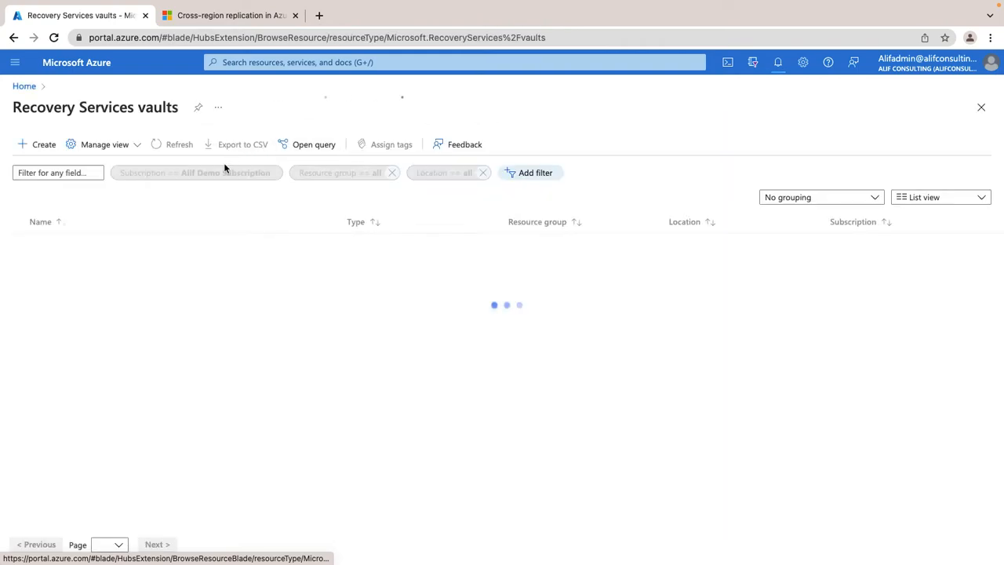
Refresh the Recovery Services vaults list, and open the Alif-Demo-ASR-asr resource group from its deployment notification.
{"action": "left_click", "coordinate": [168, 144]}
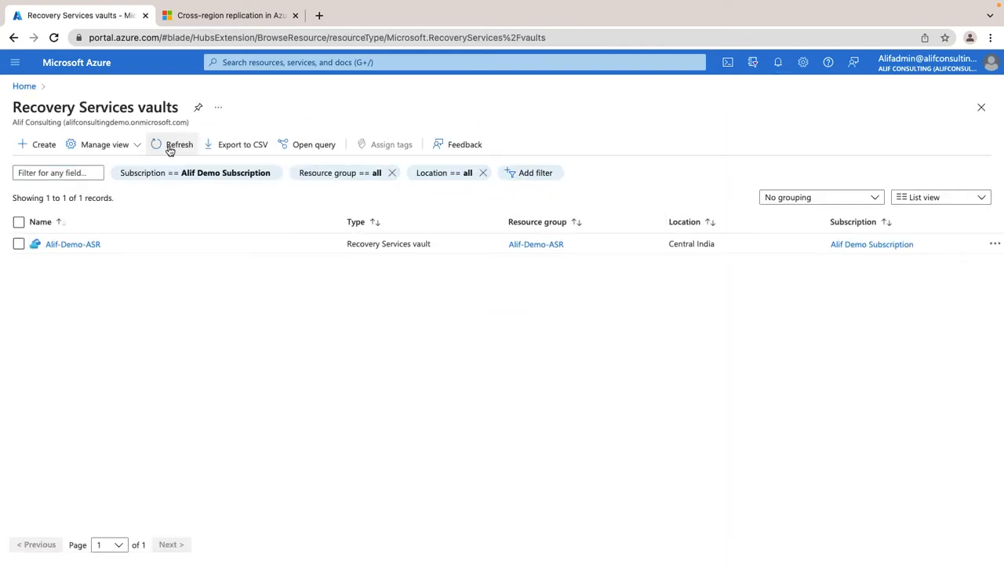
{"action": "left_click", "coordinate": [182, 175]}
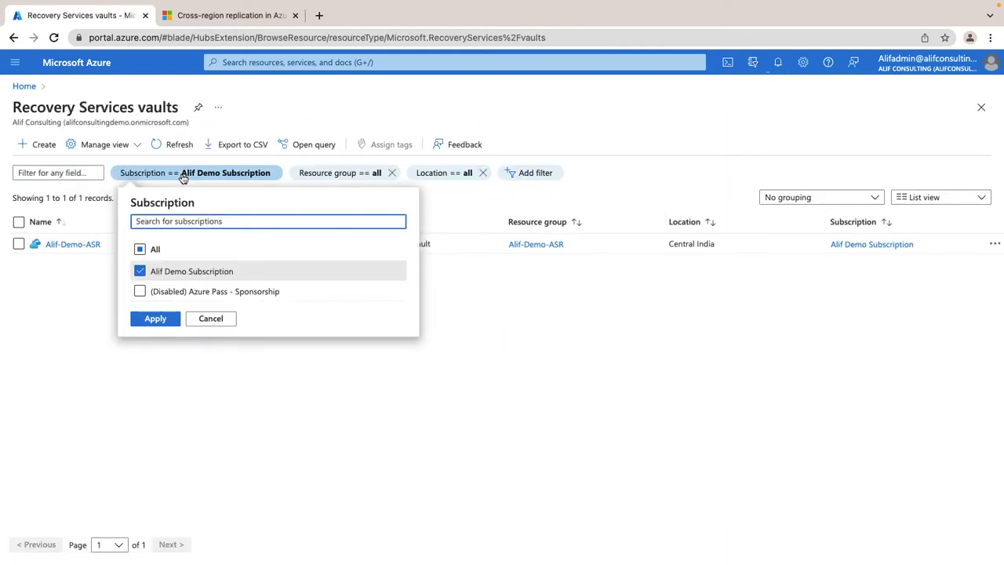
{"action": "left_click", "coordinate": [777, 63]}
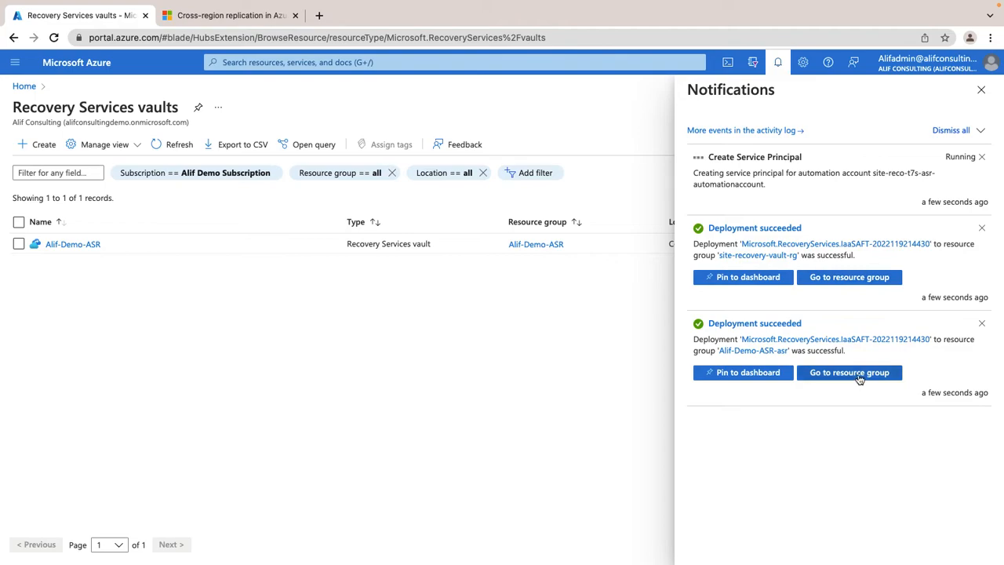
{"action": "left_click", "coordinate": [855, 372]}
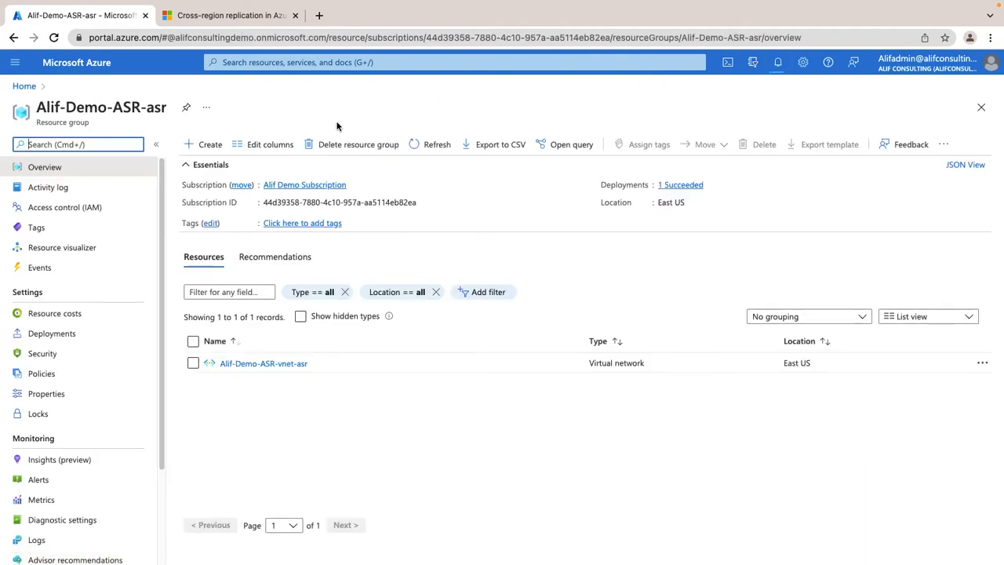
{"action": "left_click_drag", "start_coordinate": [33, 107], "coordinate": [168, 107]}
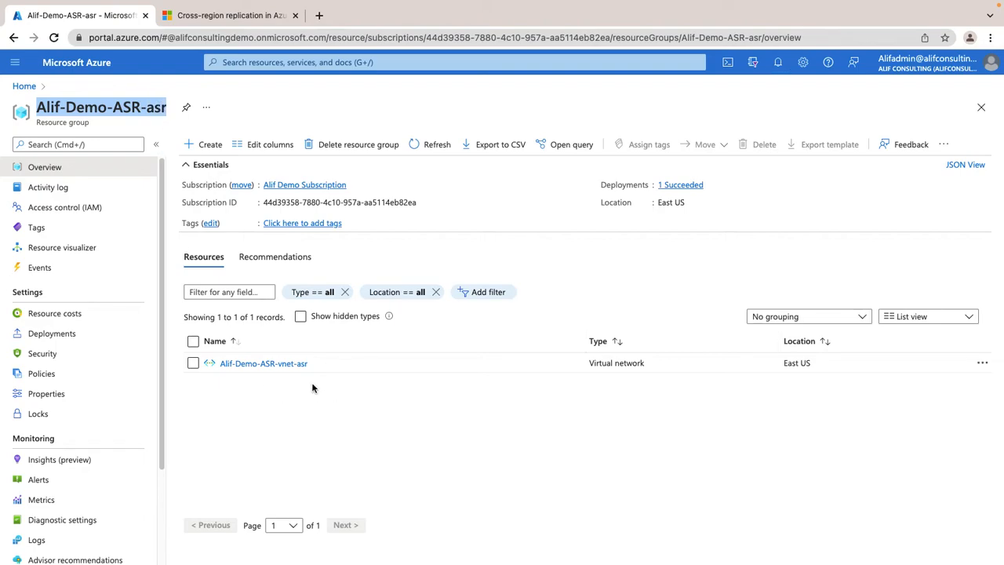
Review the address space and subnets of the Alif-Demo-ASR-vnet-asr virtual network, then return to its resource group and refresh it.
{"action": "left_click", "coordinate": [278, 363]}
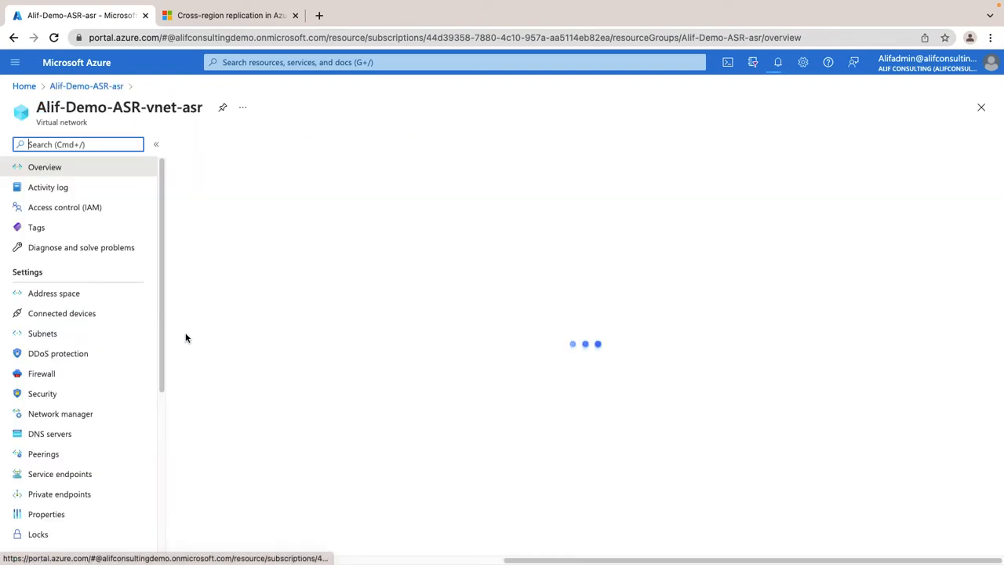
{"action": "left_click", "coordinate": [61, 293]}
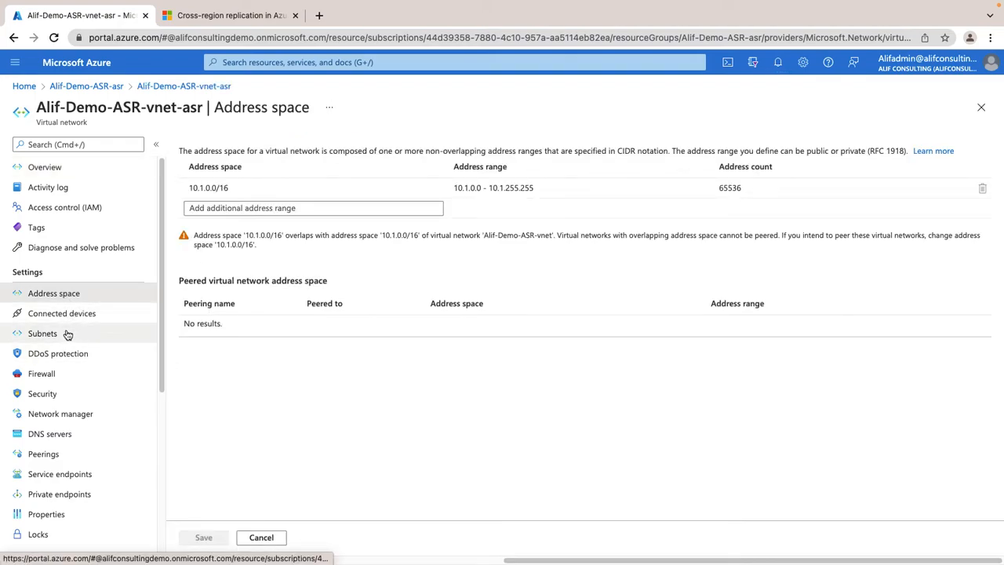
{"action": "left_click", "coordinate": [65, 334]}
{"action": "left_click", "coordinate": [66, 174]}
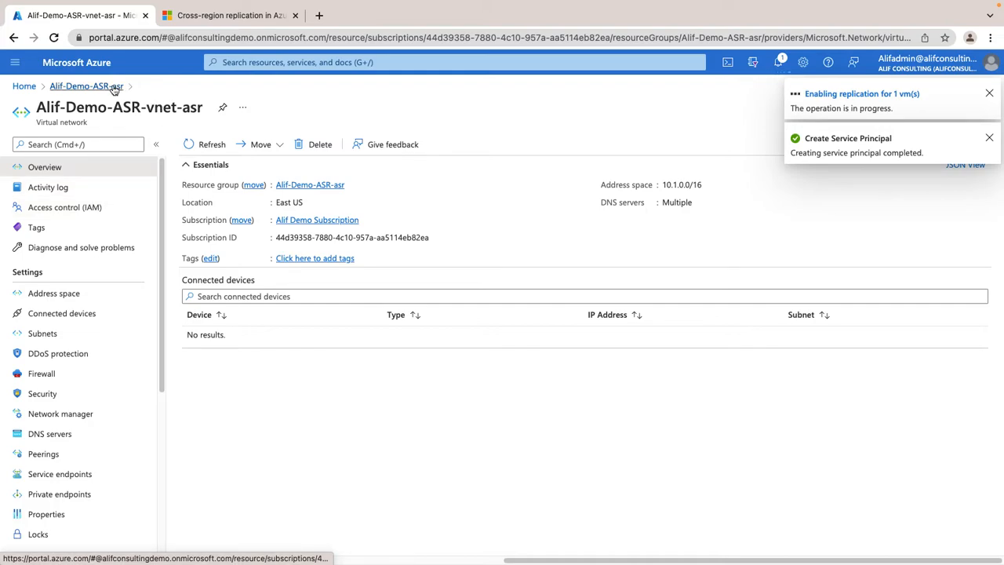
{"action": "left_click", "coordinate": [86, 86]}
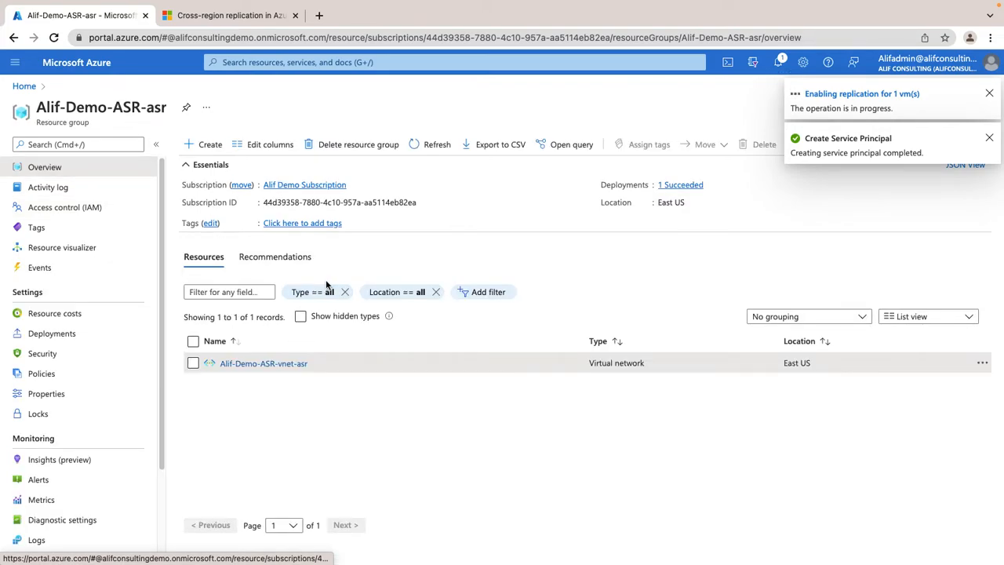
{"action": "left_click", "coordinate": [434, 144]}
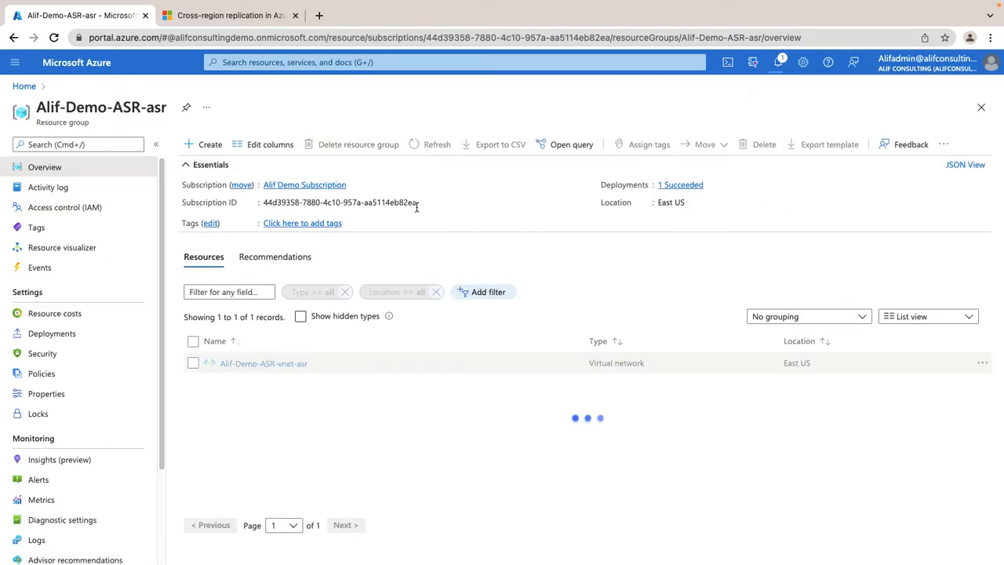
Leave the resource group, reopen the Recovery Services vaults list and refresh it.
{"action": "left_click", "coordinate": [980, 107]}
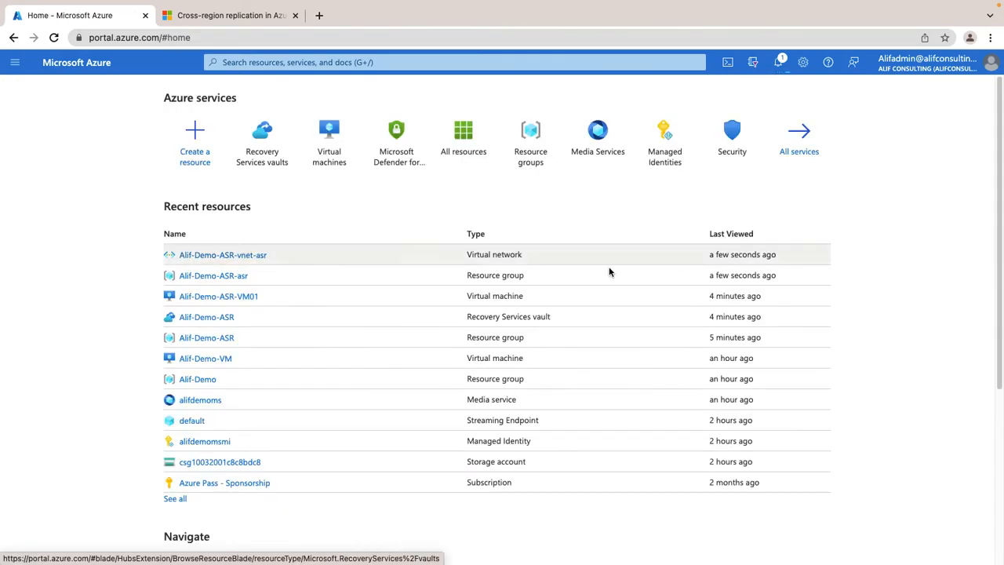
{"action": "left_click", "coordinate": [273, 152]}
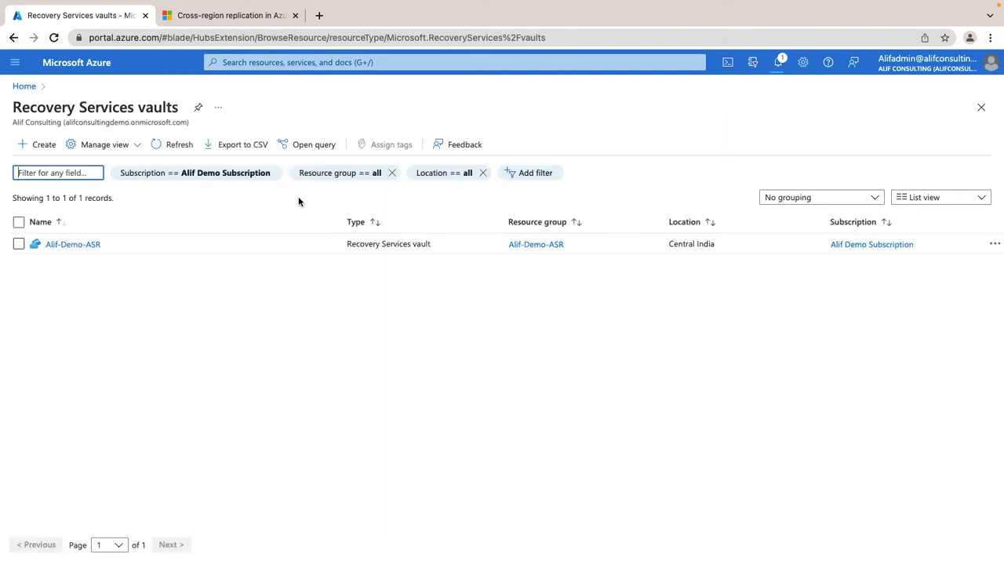
{"action": "left_click", "coordinate": [191, 146]}
{"action": "left_click", "coordinate": [190, 147]}
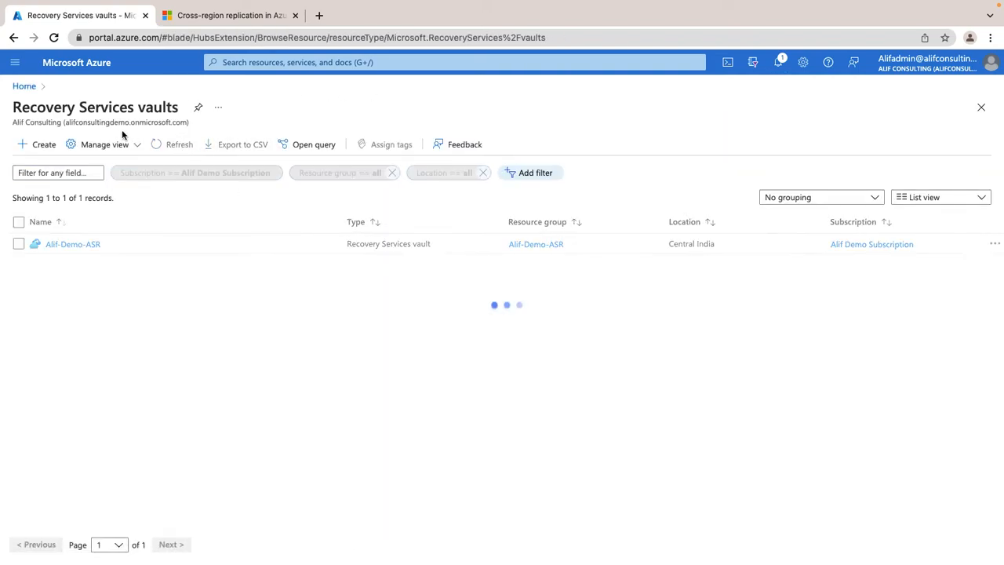
Check the replication progress in the notifications, and show the Disaster recovery settings of the Alif-Demo-ASR-VM01 virtual machine.
{"action": "left_click", "coordinate": [21, 87]}
{"action": "left_click", "coordinate": [777, 63]}
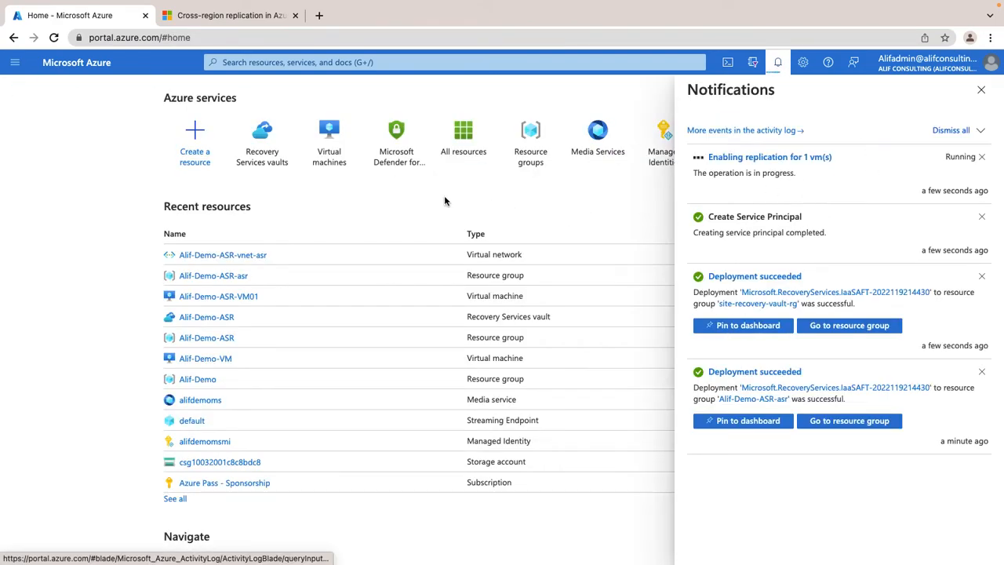
{"action": "left_click", "coordinate": [328, 155]}
{"action": "left_click", "coordinate": [105, 248]}
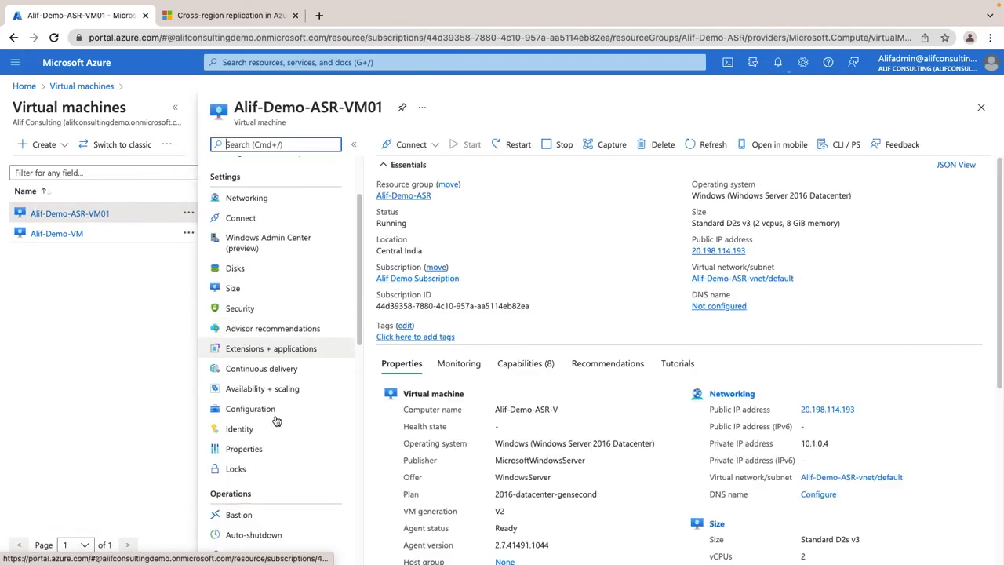
{"action": "scroll", "coordinate": [278, 424], "scroll_direction": "down", "scroll_amount": 5}
{"action": "left_click", "coordinate": [270, 328]}
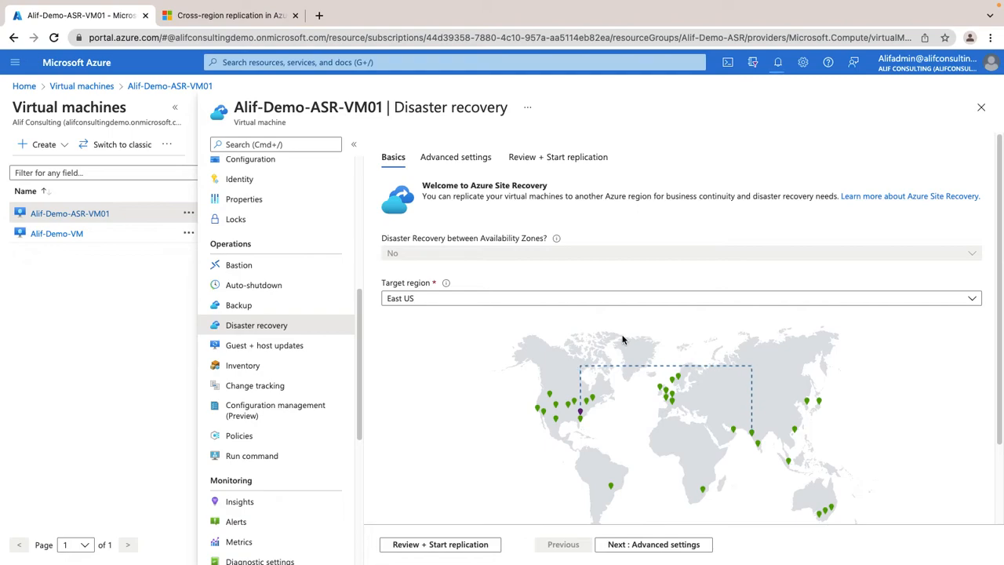
Open the Site Recovery jobs from the Enabling replication notification and view the Create replication policy job's details.
{"action": "left_click", "coordinate": [777, 62]}
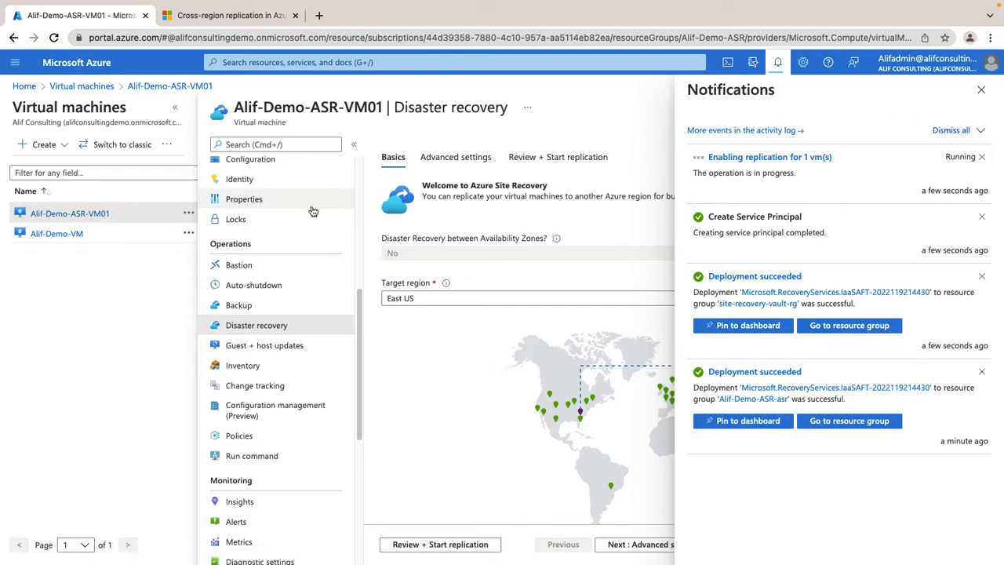
{"action": "scroll", "coordinate": [298, 243], "scroll_direction": "up", "scroll_amount": 5}
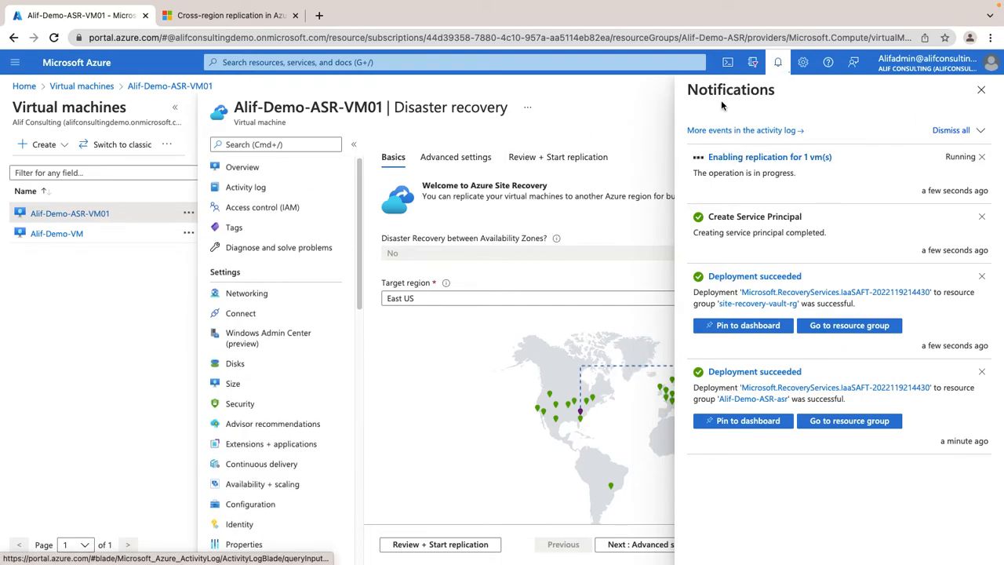
{"action": "left_click", "coordinate": [768, 159]}
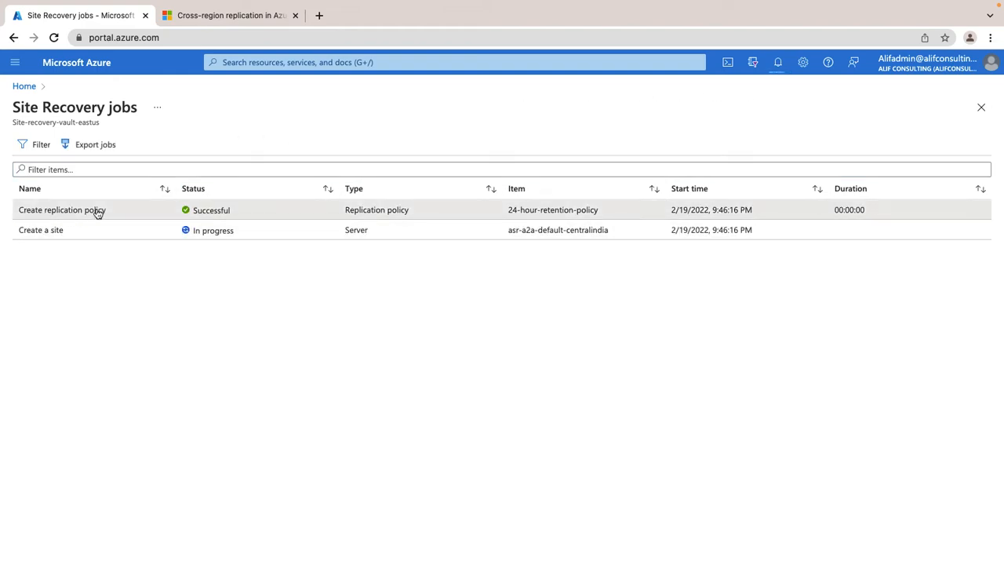
{"action": "left_click", "coordinate": [114, 211]}
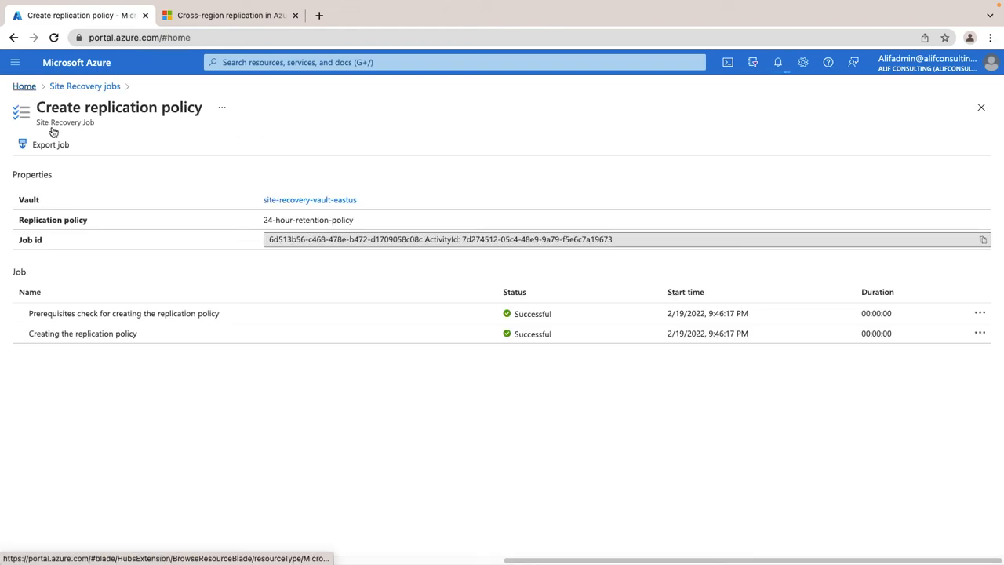
Open the Site-recovery-vault-eastus vault from the Recovery Services vaults list and show its replicated items.
{"action": "left_click", "coordinate": [23, 86]}
{"action": "left_click", "coordinate": [327, 140]}
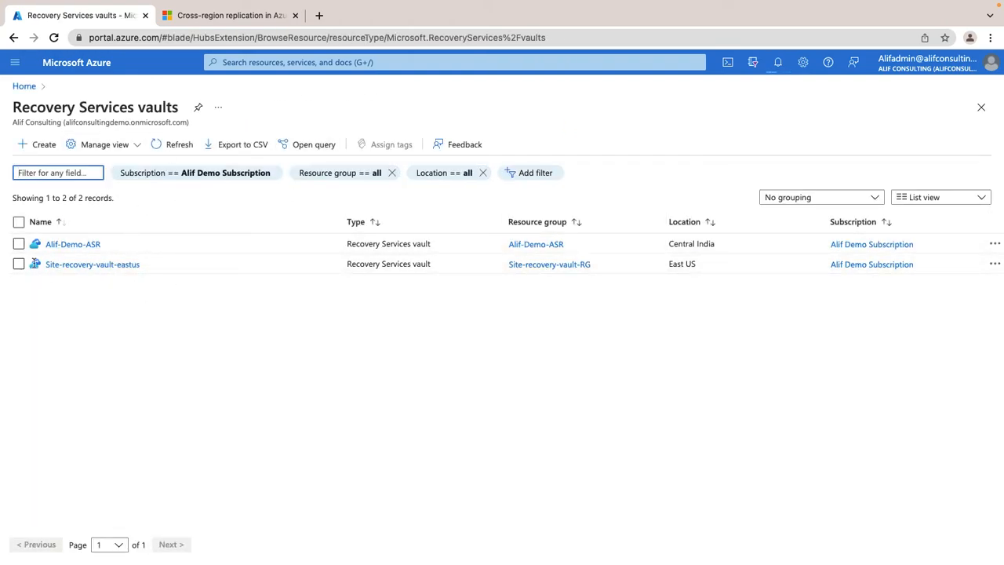
{"action": "left_click", "coordinate": [102, 265]}
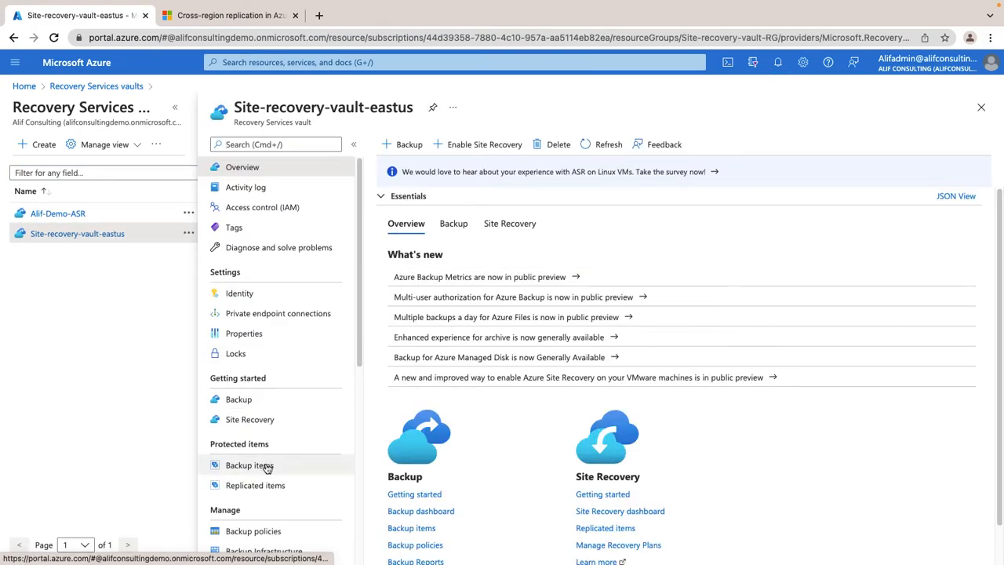
{"action": "left_click", "coordinate": [265, 483]}
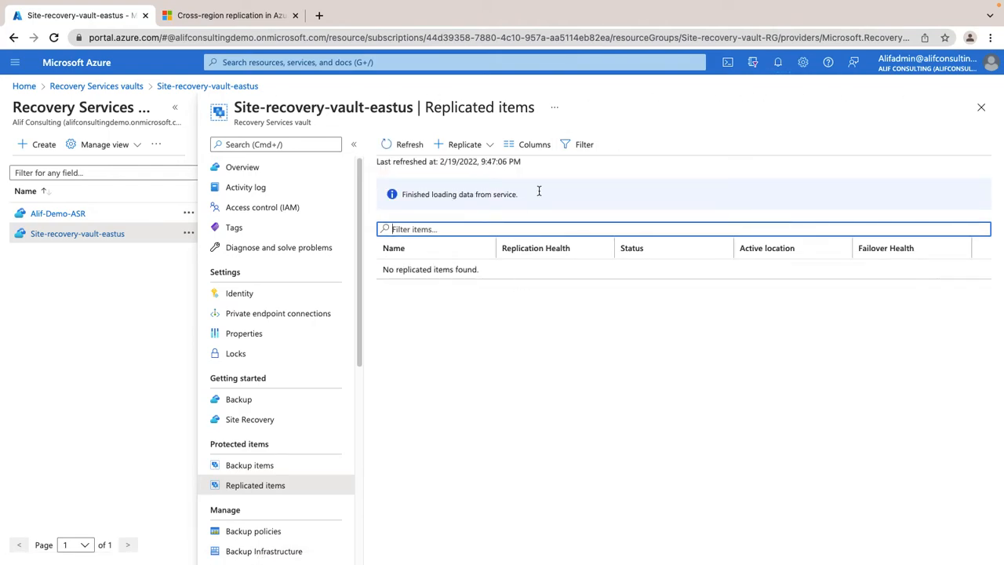
Show the vault's Site Recovery jobs, and view the details of the Create replication policy and Create a site jobs.
{"action": "scroll", "coordinate": [309, 384], "scroll_direction": "down", "scroll_amount": 3}
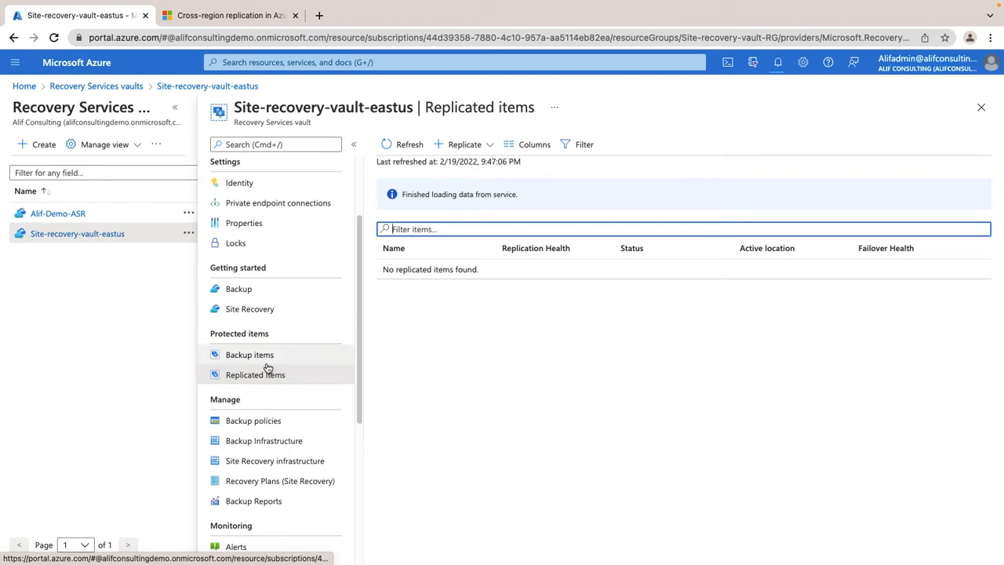
{"action": "scroll", "coordinate": [276, 358], "scroll_direction": "down", "scroll_amount": 5}
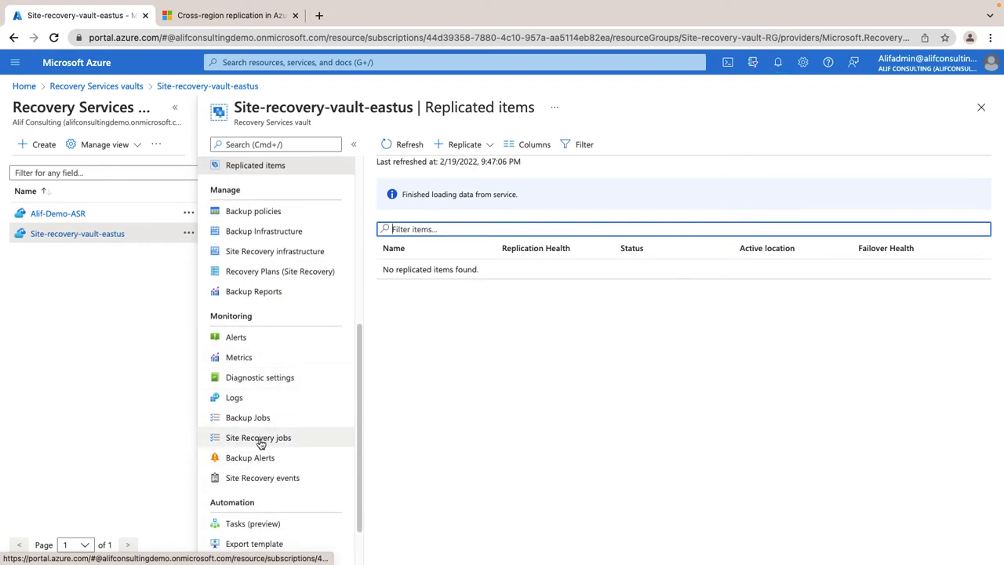
{"action": "left_click", "coordinate": [265, 439]}
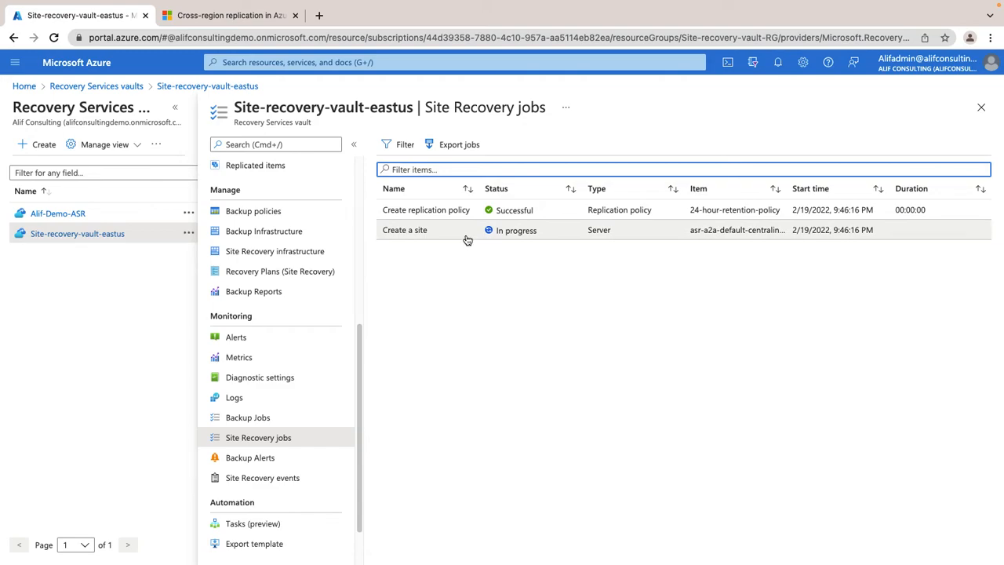
{"action": "left_click", "coordinate": [437, 211]}
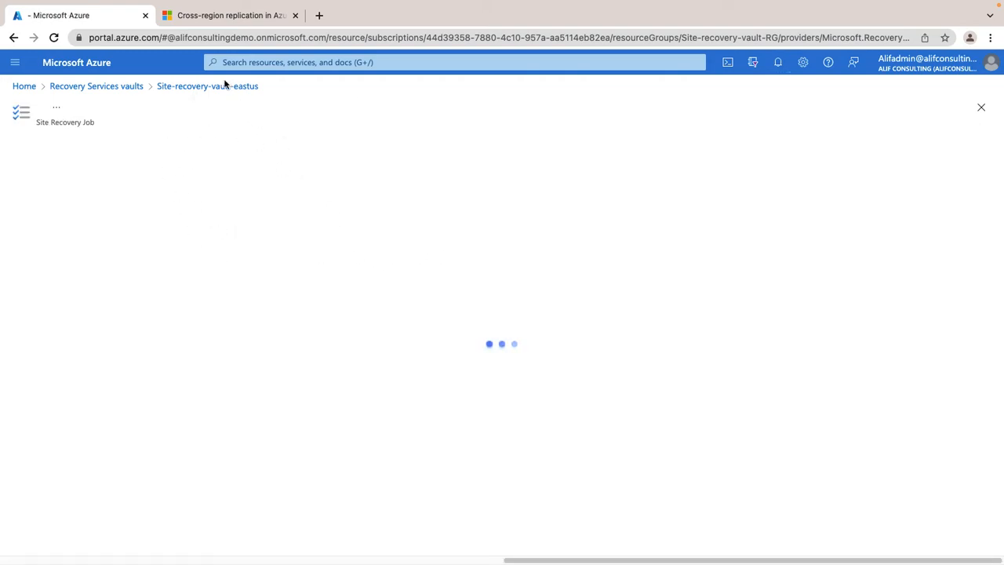
{"action": "left_click", "coordinate": [224, 85]}
{"action": "left_click", "coordinate": [420, 230]}
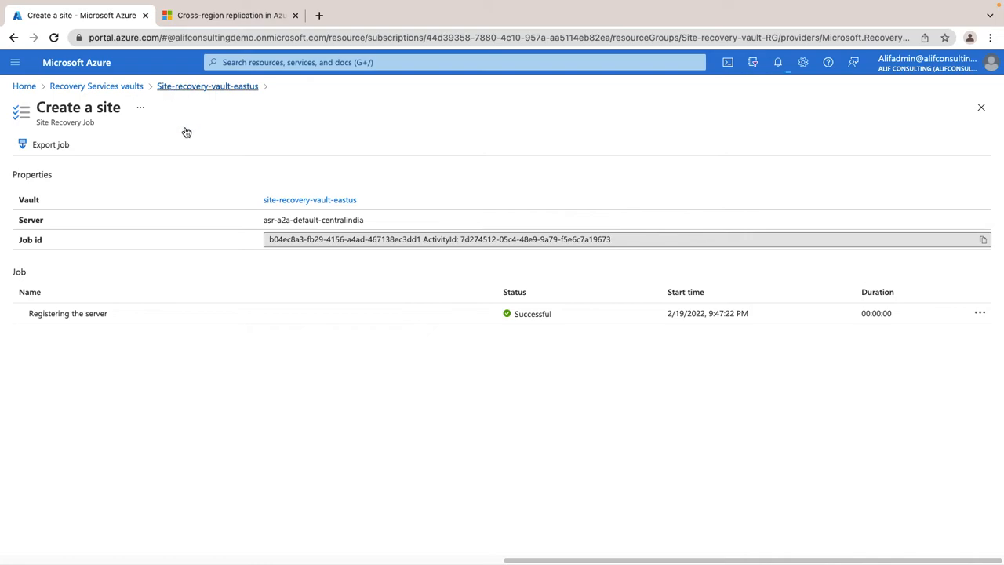
{"action": "left_click", "coordinate": [198, 88]}
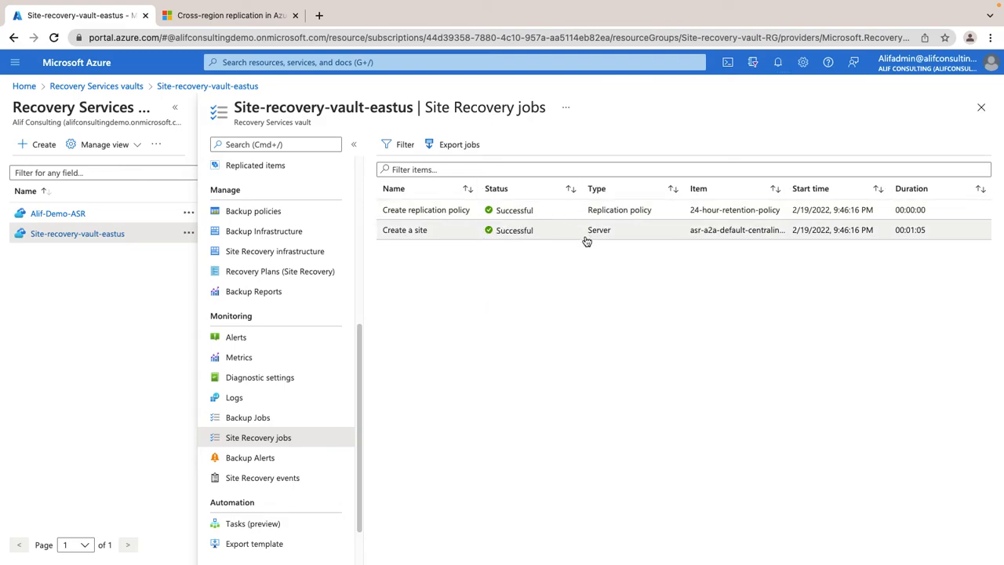
Reopen the Create a site job and highlight its server name, asr-a2a-default-centralindia.
{"action": "left_click", "coordinate": [742, 231]}
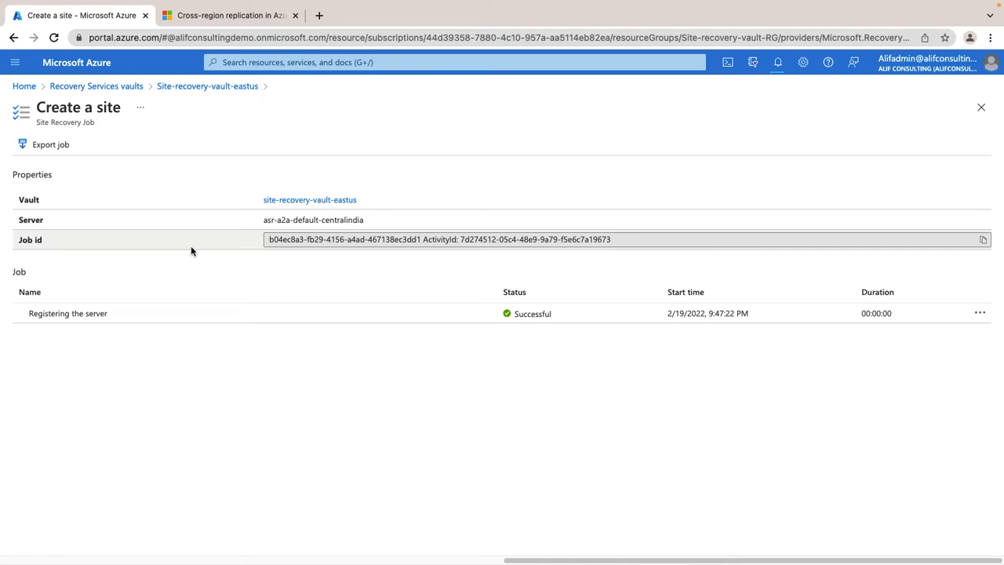
{"action": "left_click_drag", "start_coordinate": [373, 224], "coordinate": [276, 220]}
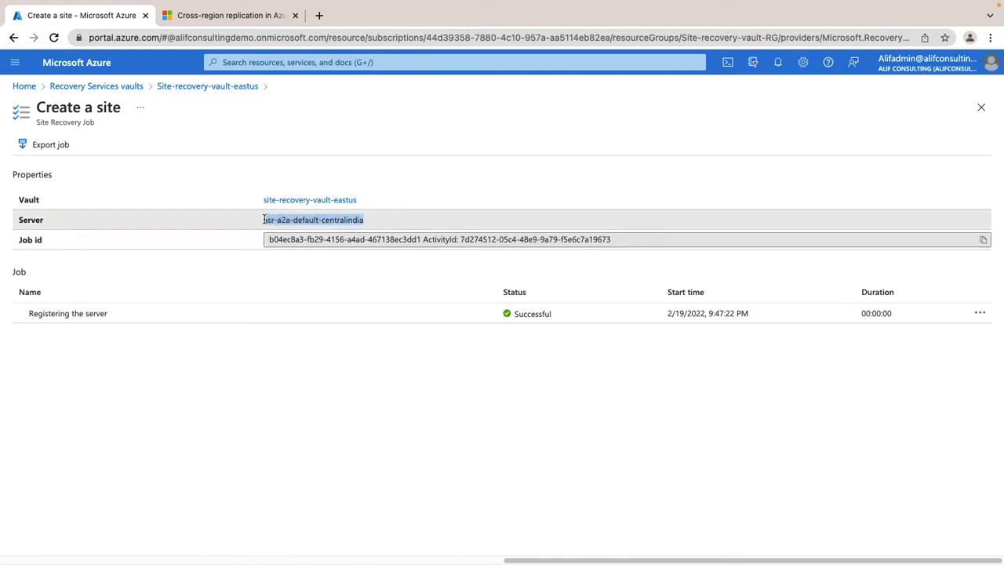
{"action": "left_click_drag", "start_coordinate": [370, 220], "coordinate": [322, 222]}
{"action": "left_click", "coordinate": [259, 228]}
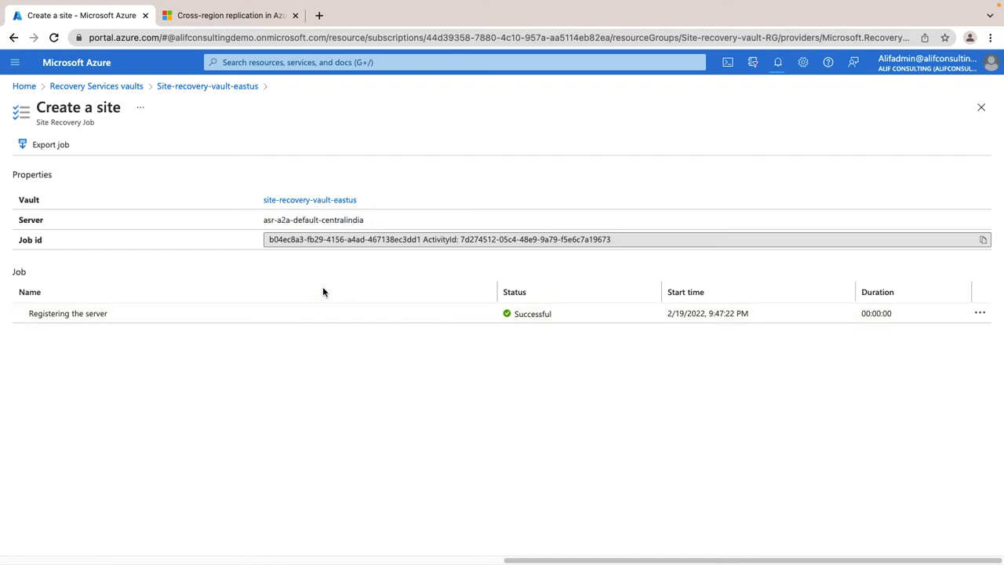
Check the vault's Site Recovery jobs list again, and show the replicated items of Site-recovery-vault-eastus.
{"action": "left_click", "coordinate": [219, 86]}
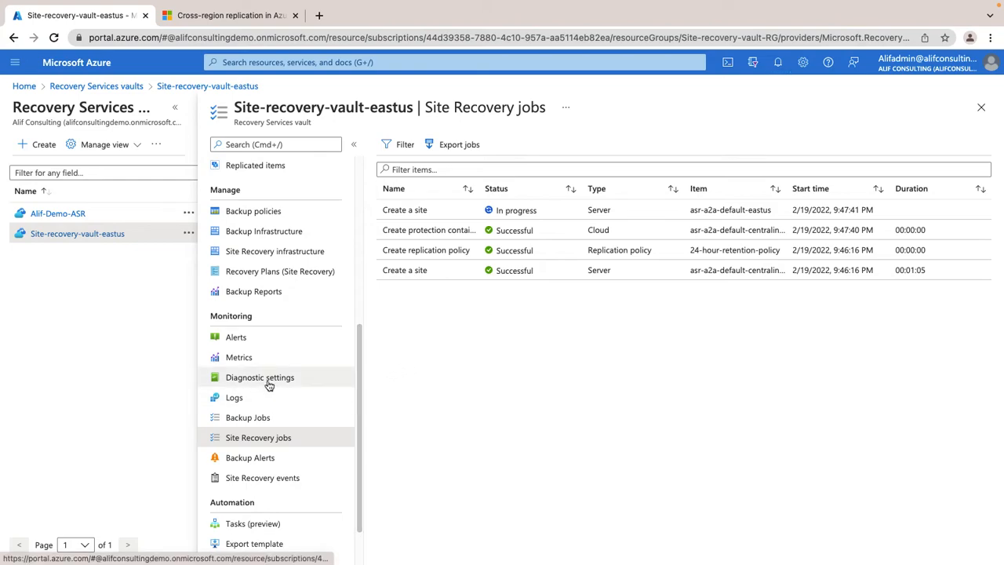
{"action": "scroll", "coordinate": [270, 383], "scroll_direction": "down", "scroll_amount": 1}
{"action": "scroll", "coordinate": [270, 382], "scroll_direction": "up", "scroll_amount": 5}
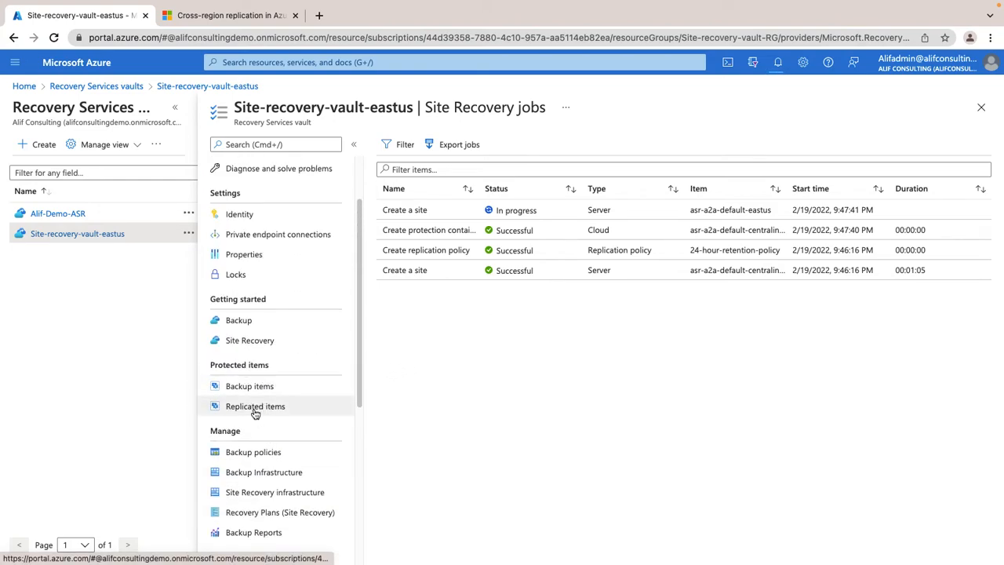
{"action": "left_click", "coordinate": [256, 406]}
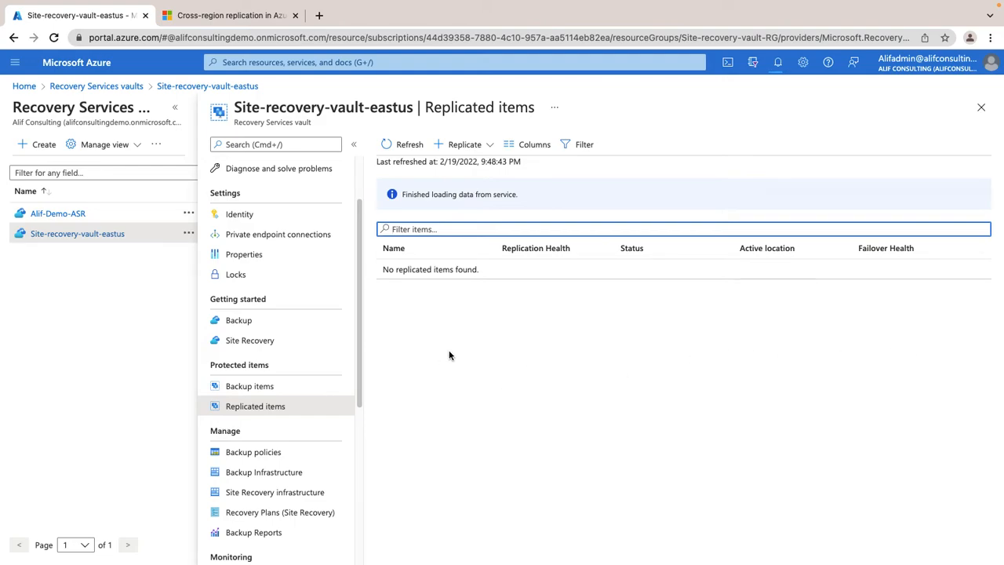
Show the vault's Site Recovery jobs, glance at the portal notifications, and return to the vault's replicated items.
{"action": "scroll", "coordinate": [269, 406], "scroll_direction": "down", "scroll_amount": 5}
{"action": "left_click", "coordinate": [268, 382]}
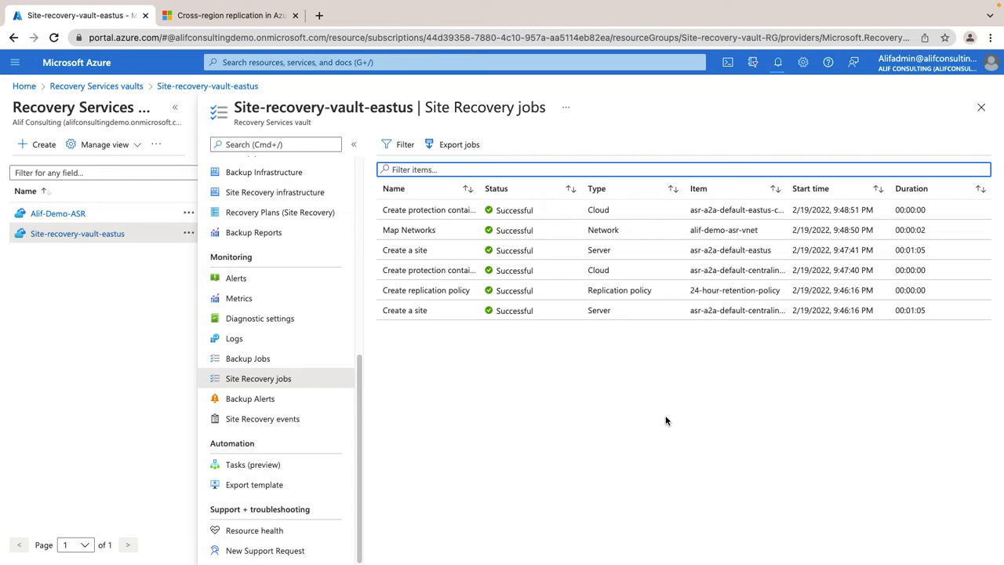
{"action": "left_click", "coordinate": [777, 67]}
{"action": "left_click", "coordinate": [777, 67]}
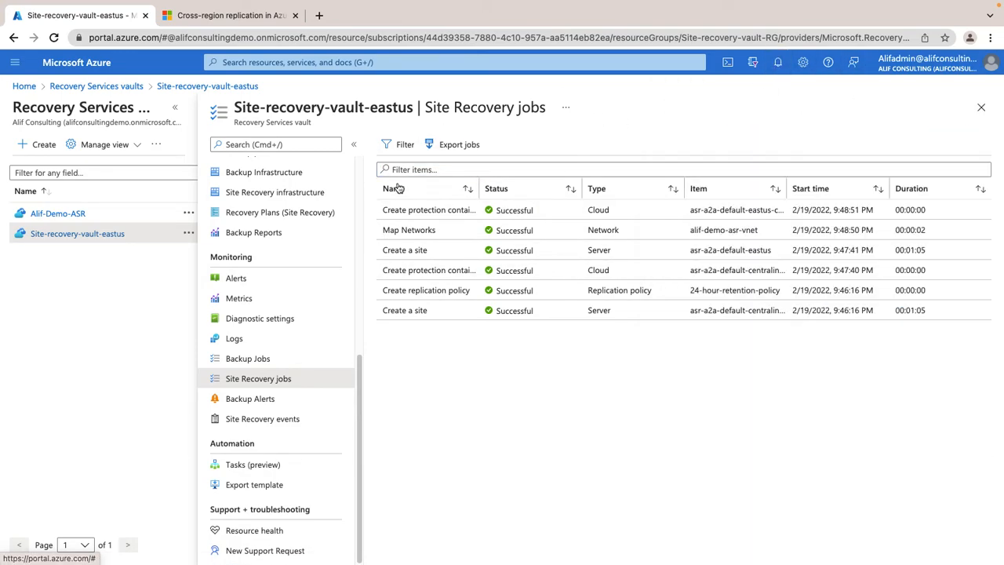
{"action": "scroll", "coordinate": [251, 291], "scroll_direction": "up", "scroll_amount": 3}
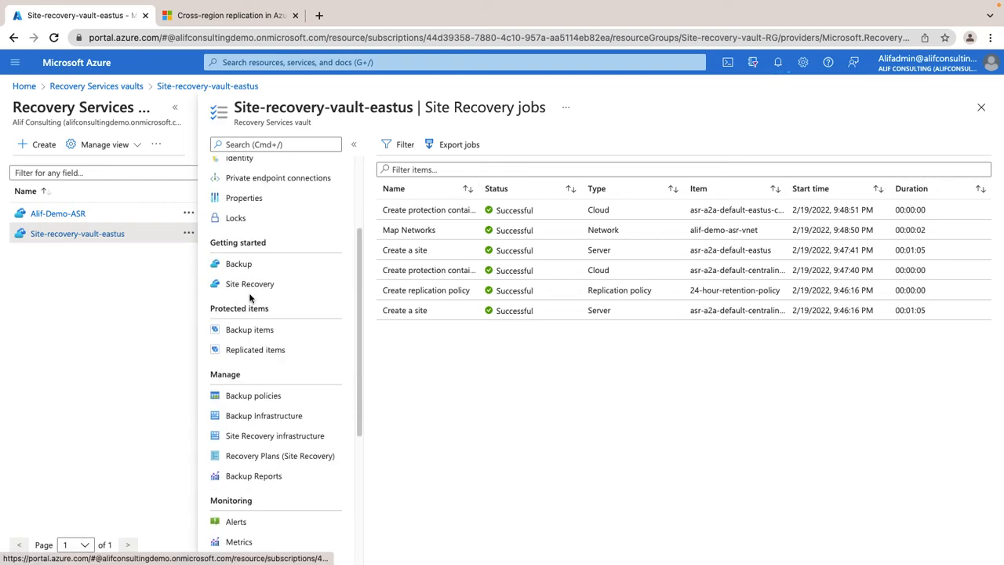
{"action": "left_click", "coordinate": [259, 348]}
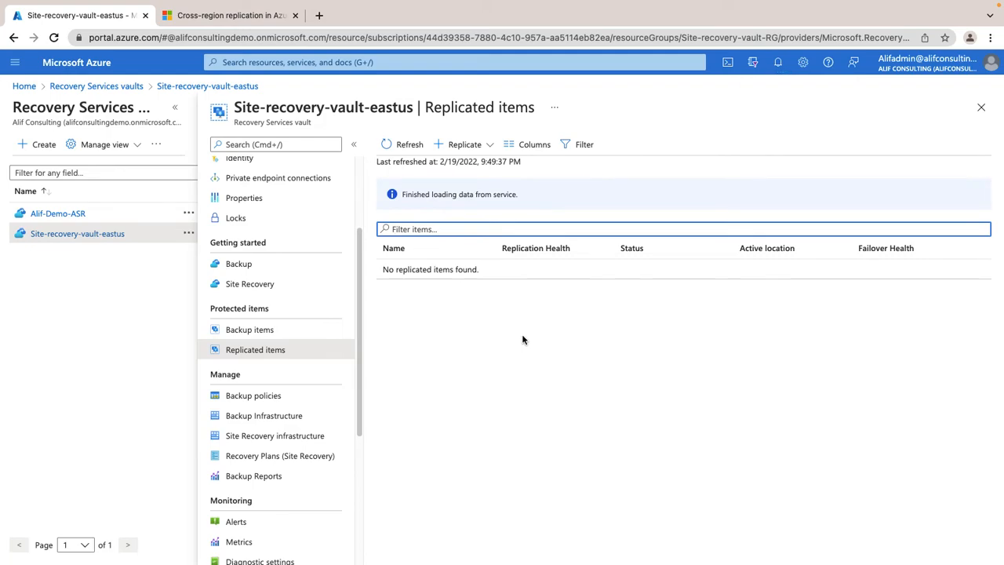
Check the Site Recovery jobs of Site-recovery-vault-eastus for new entries, and look at its replicated items again.
{"action": "scroll", "coordinate": [329, 385], "scroll_direction": "down", "scroll_amount": 5}
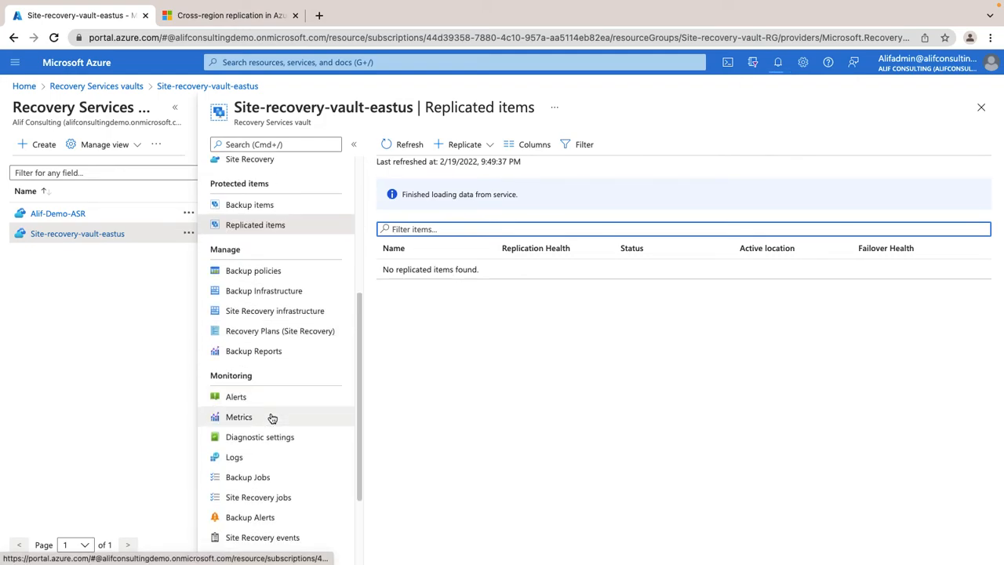
{"action": "left_click", "coordinate": [251, 484]}
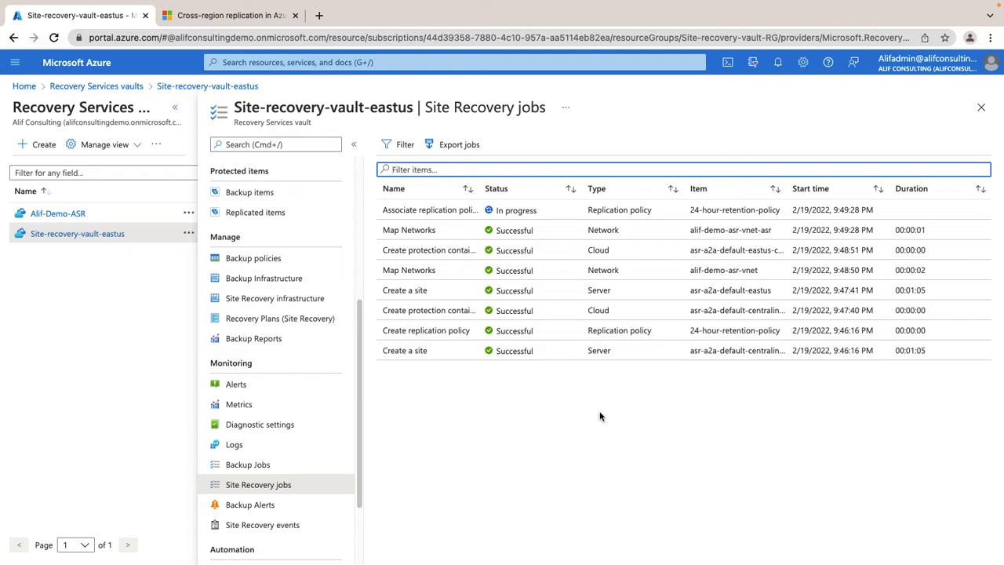
{"action": "scroll", "coordinate": [258, 220], "scroll_direction": "down", "scroll_amount": 3}
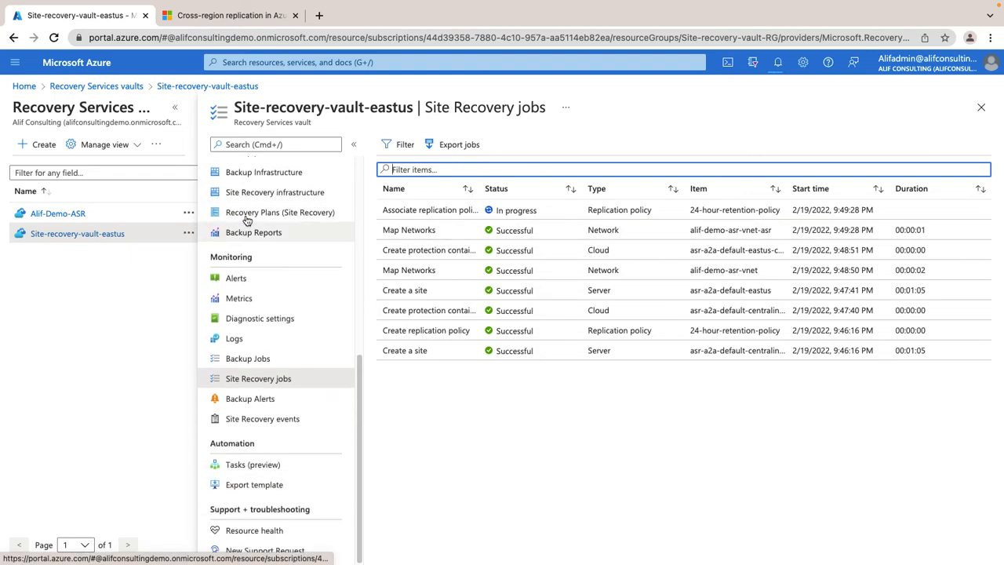
{"action": "scroll", "coordinate": [251, 251], "scroll_direction": "up", "scroll_amount": 10}
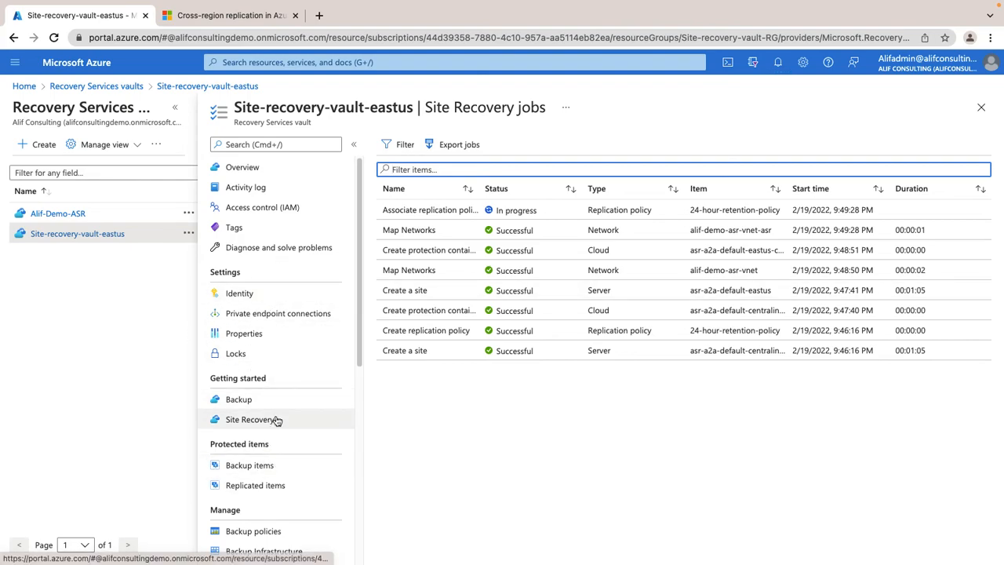
{"action": "scroll", "coordinate": [278, 463], "scroll_direction": "down", "scroll_amount": 3}
{"action": "scroll", "coordinate": [278, 462], "scroll_direction": "down", "scroll_amount": 2}
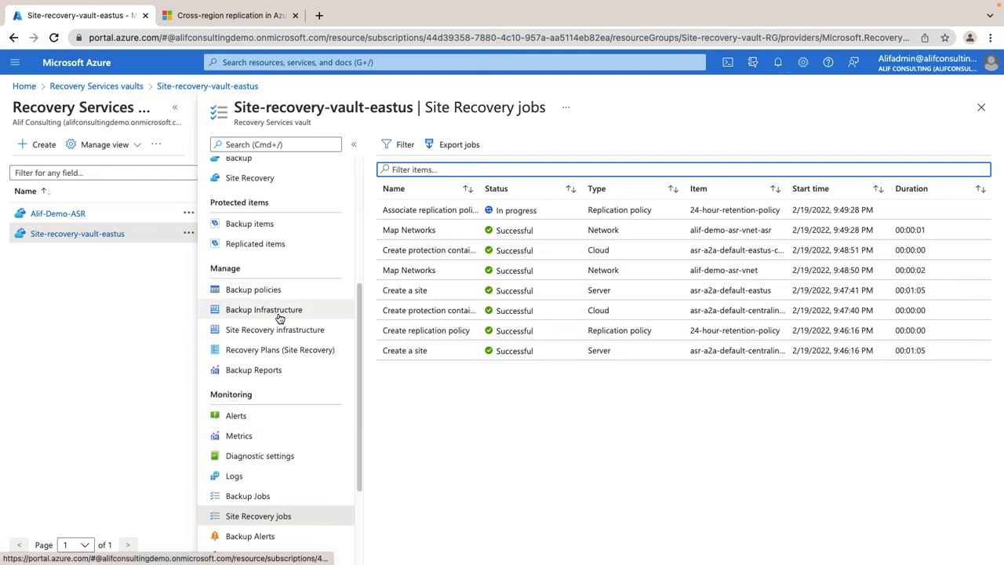
{"action": "left_click", "coordinate": [267, 248]}
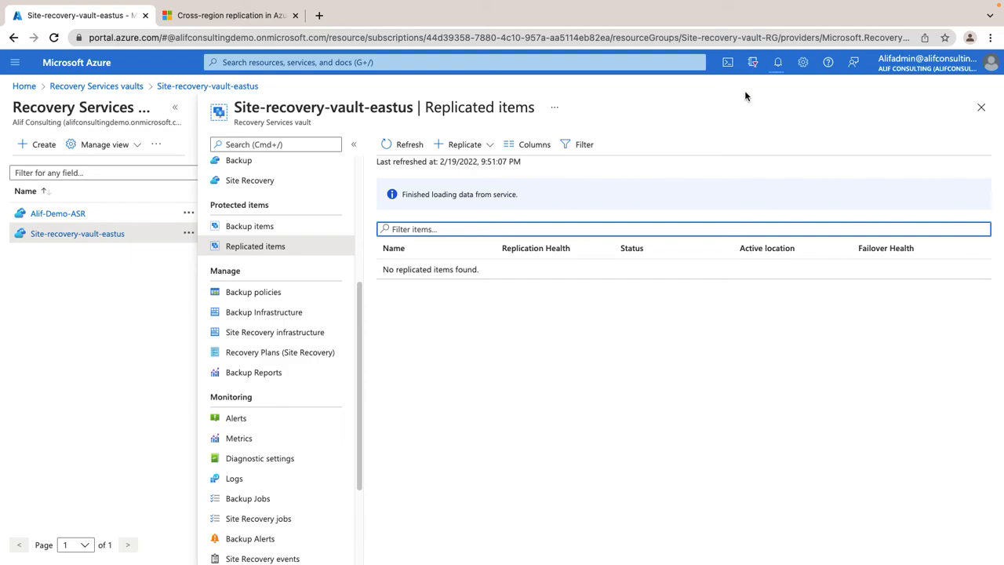
Open the Associate replication policy job from the Site Recovery jobs and highlight its "Prepare for configuring protection" task.
{"action": "scroll", "coordinate": [267, 435], "scroll_direction": "down", "scroll_amount": 3}
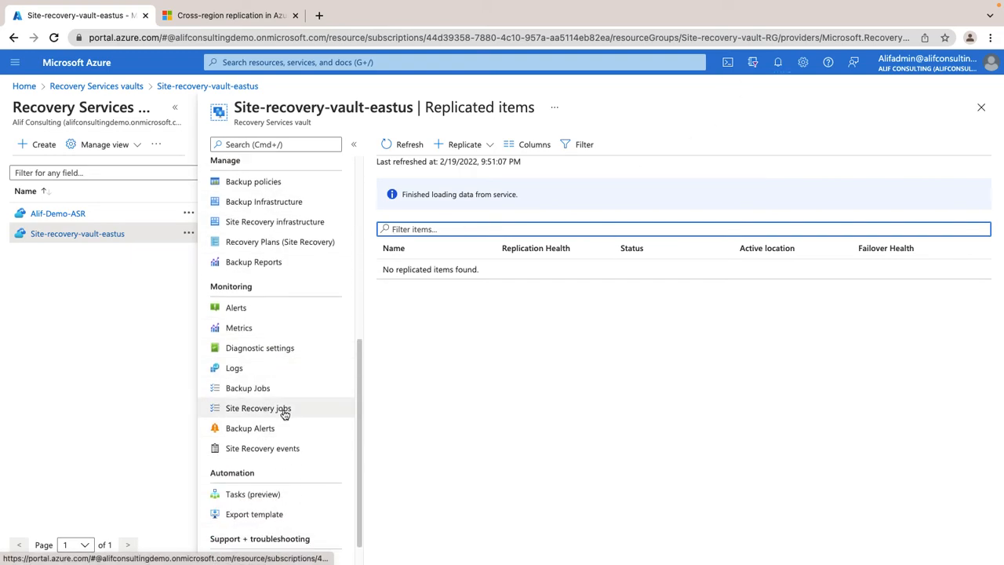
{"action": "left_click", "coordinate": [283, 412]}
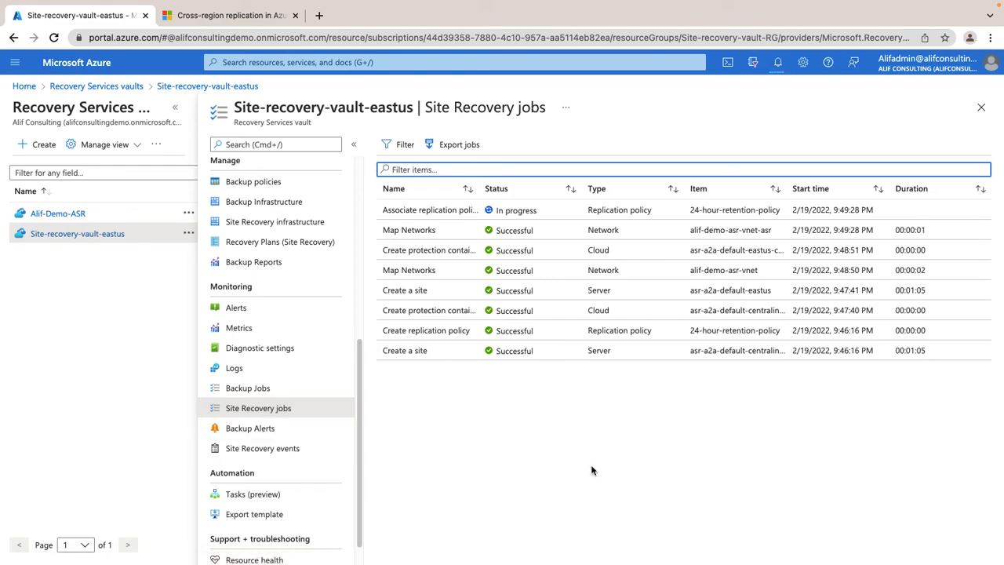
{"action": "left_click", "coordinate": [439, 209]}
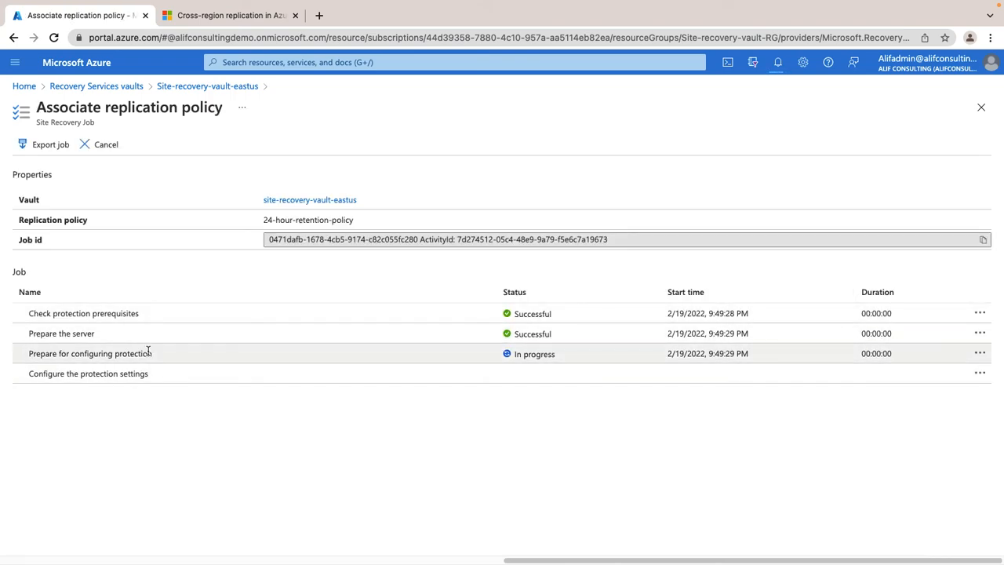
{"action": "left_click_drag", "start_coordinate": [152, 353], "coordinate": [52, 353]}
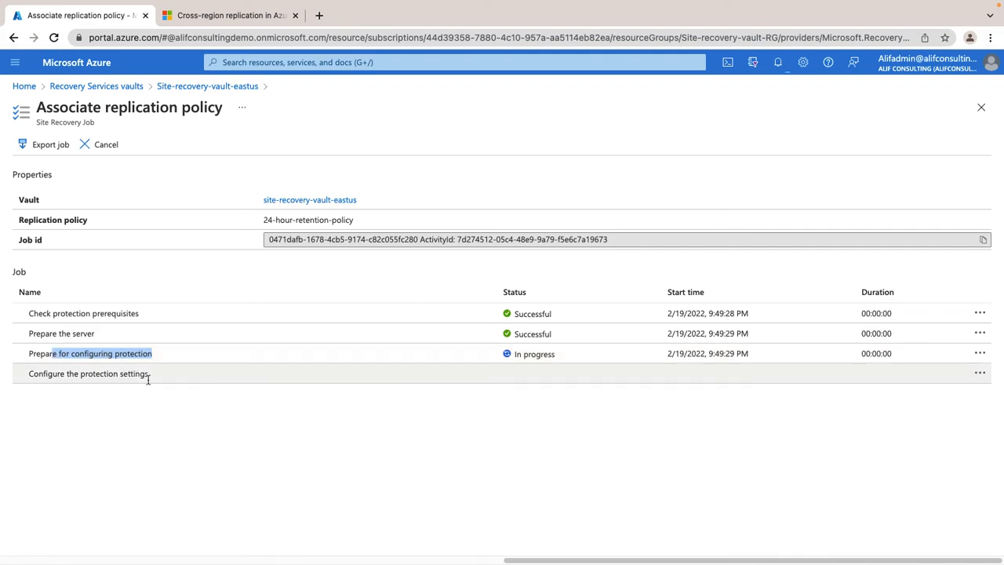
{"action": "left_click_drag", "start_coordinate": [171, 381], "coordinate": [91, 414]}
{"action": "left_click", "coordinate": [91, 414]}
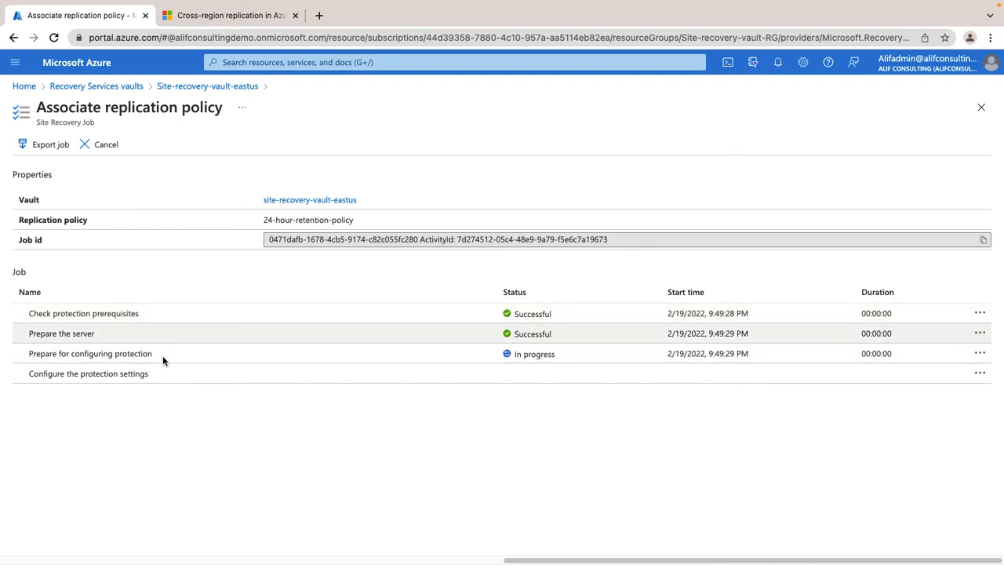
Open the Alif-Demo-ASR-VM01 virtual machine from the portal home and show its extensions and VM applications.
{"action": "left_click", "coordinate": [112, 87]}
{"action": "left_click", "coordinate": [35, 87]}
{"action": "left_click", "coordinate": [331, 145]}
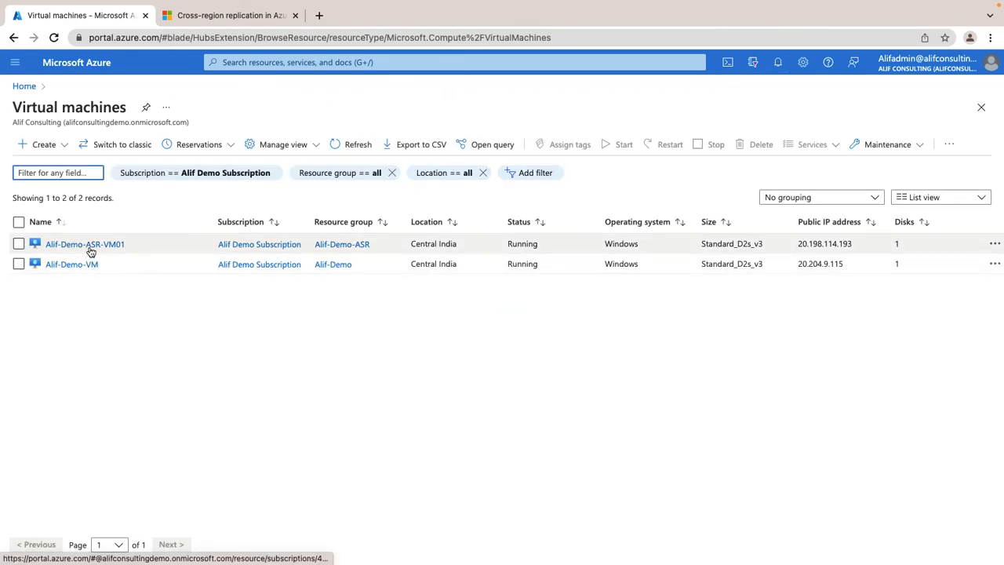
{"action": "left_click", "coordinate": [89, 245]}
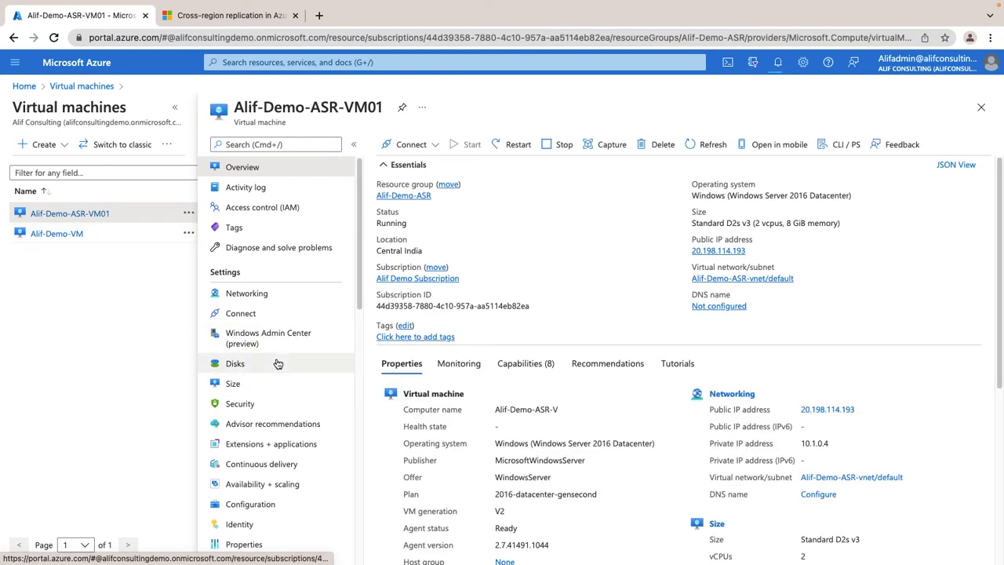
{"action": "left_click", "coordinate": [271, 443]}
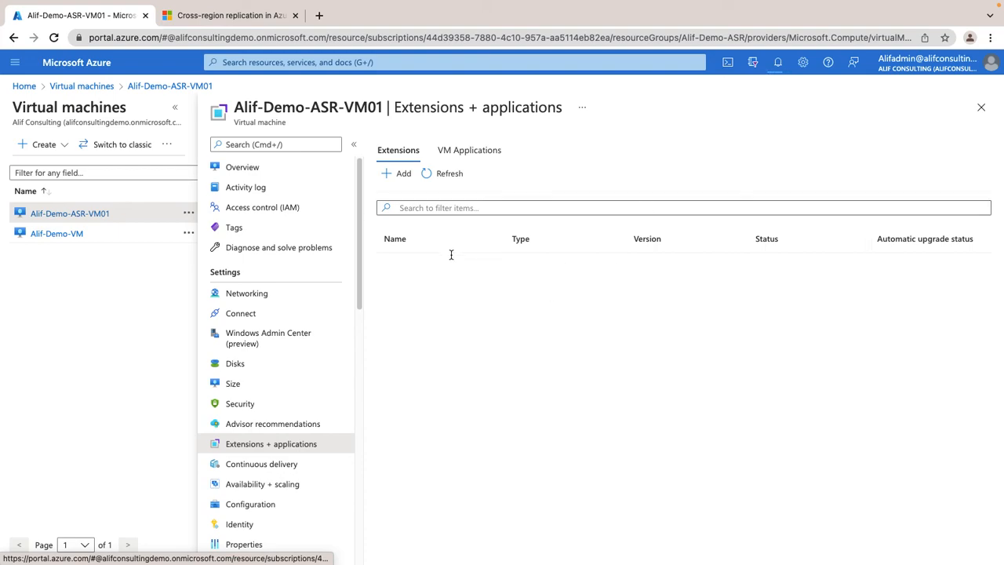
{"action": "left_click", "coordinate": [486, 151]}
{"action": "left_click", "coordinate": [401, 151]}
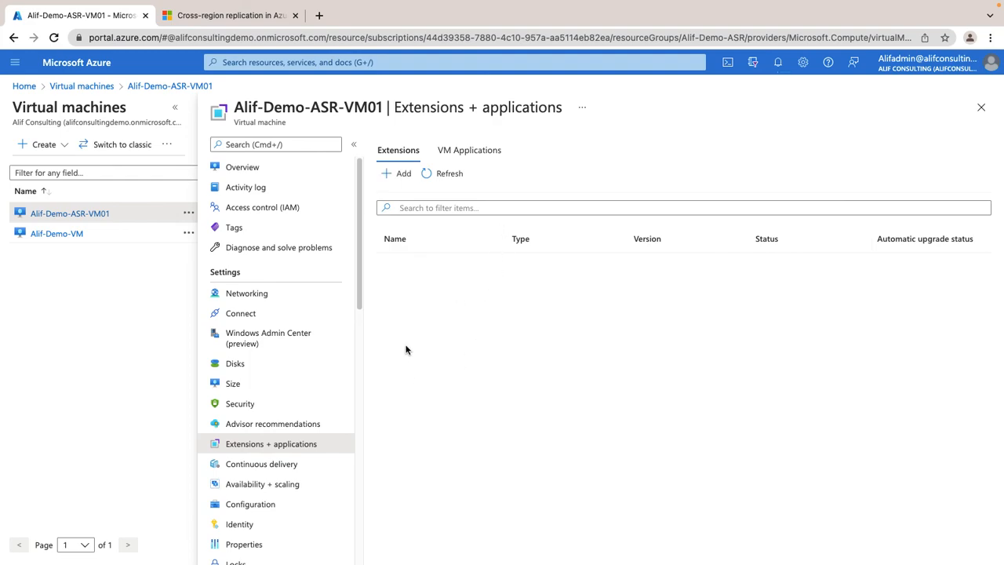
Show the Disaster recovery settings of the Alif-Demo-ASR-VM01 virtual machine.
{"action": "scroll", "coordinate": [263, 378], "scroll_direction": "down", "scroll_amount": 3}
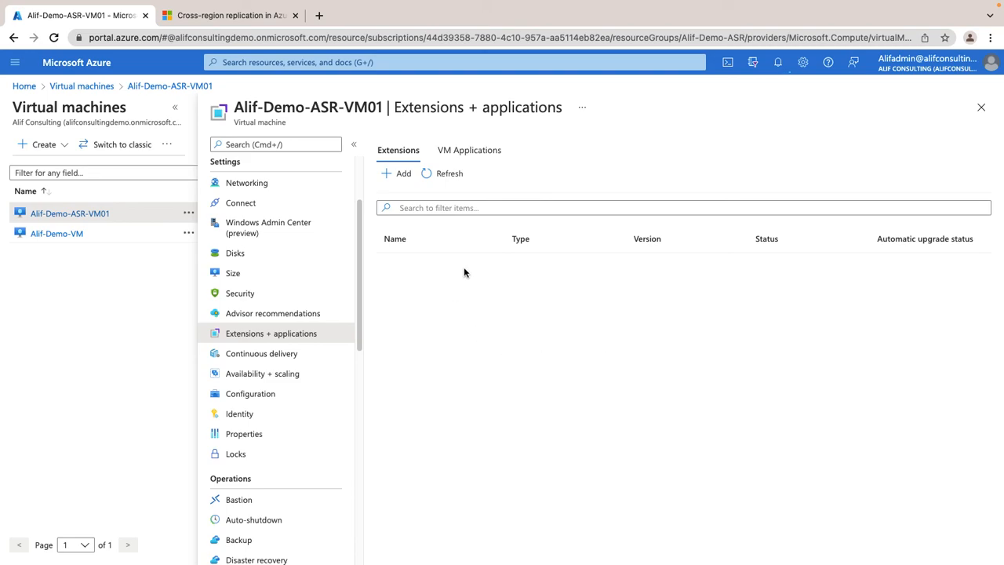
{"action": "scroll", "coordinate": [253, 384], "scroll_direction": "down", "scroll_amount": 3}
{"action": "scroll", "coordinate": [267, 416], "scroll_direction": "down", "scroll_amount": 1}
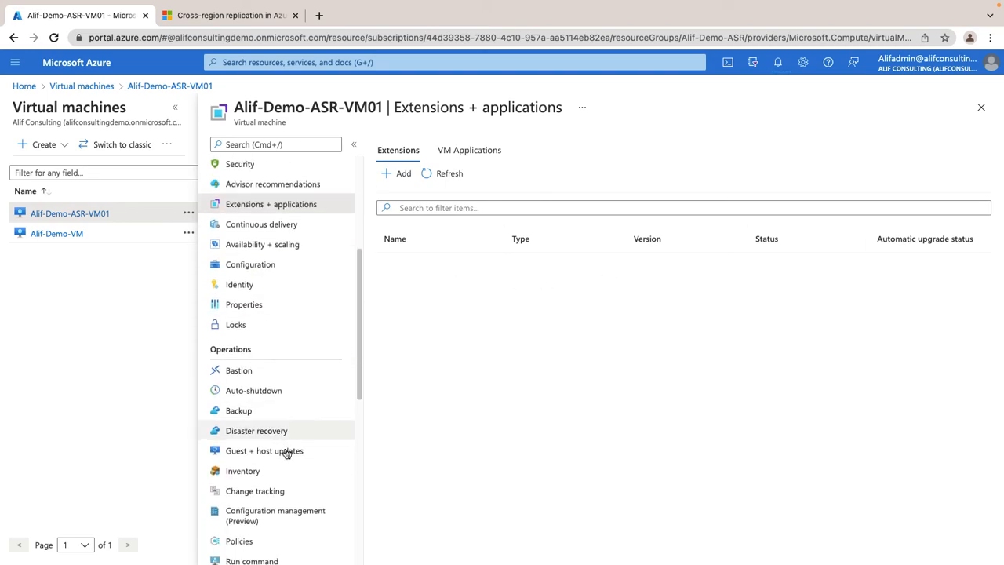
{"action": "left_click", "coordinate": [278, 438]}
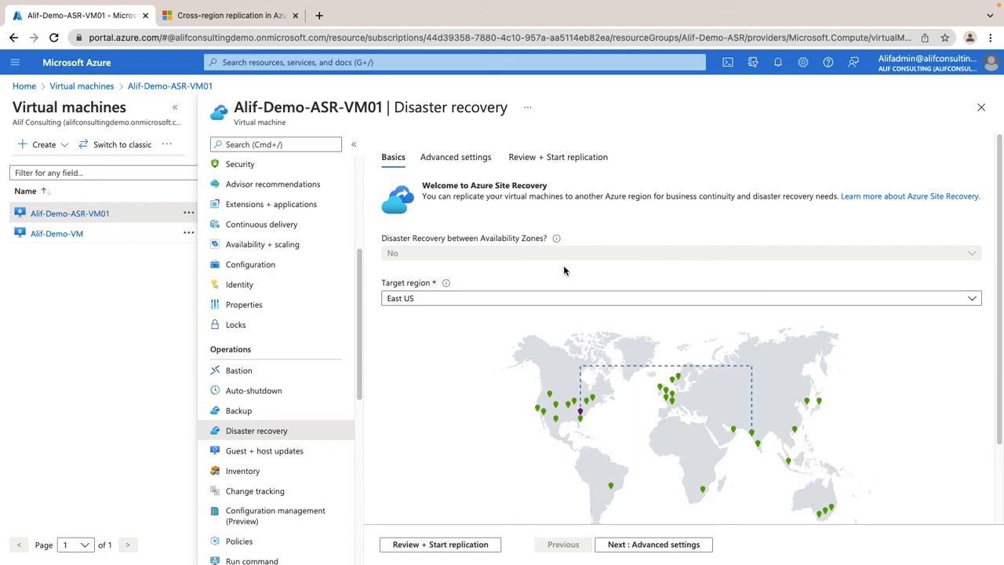
Return to the Site Recovery jobs of Site-recovery-vault-eastus and view the details of the latest Associate replication policy job.
{"action": "left_click", "coordinate": [24, 86]}
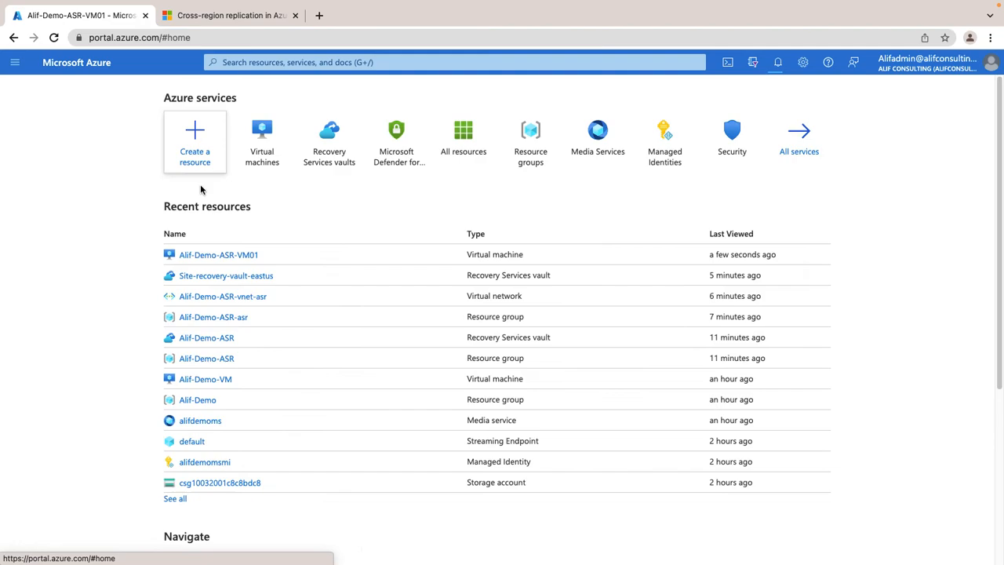
{"action": "left_click", "coordinate": [327, 148]}
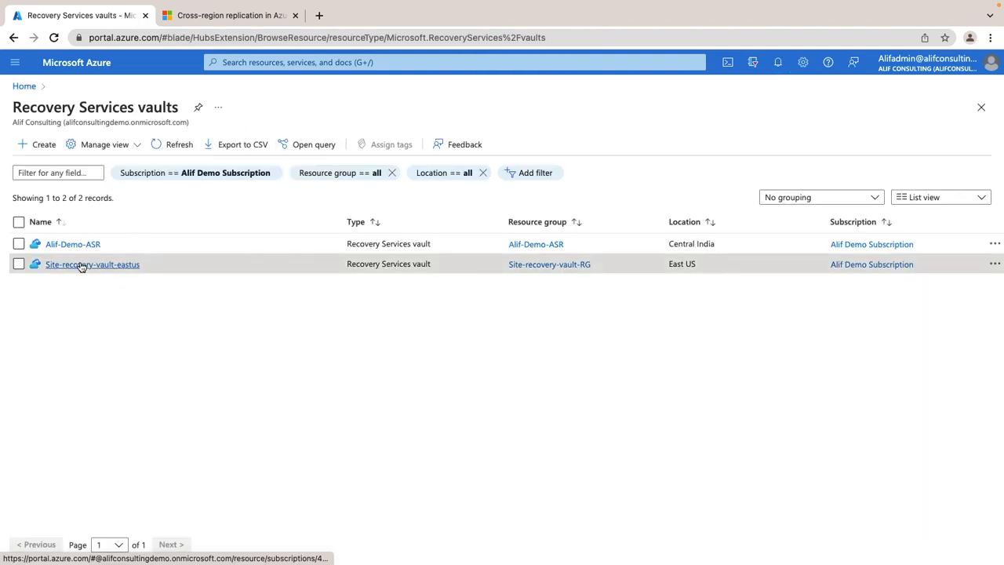
{"action": "left_click", "coordinate": [81, 262]}
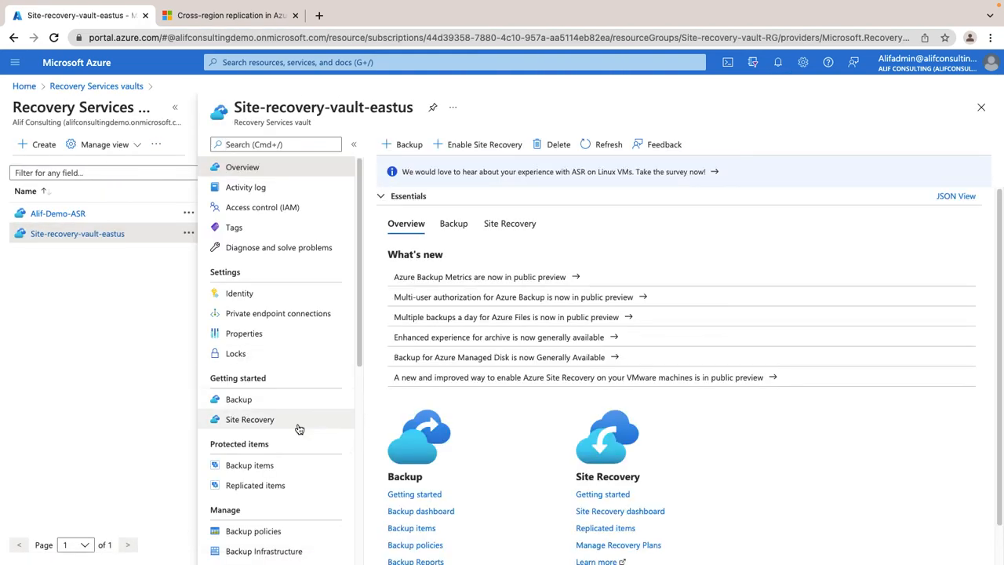
{"action": "scroll", "coordinate": [283, 427], "scroll_direction": "down", "scroll_amount": 3}
{"action": "scroll", "coordinate": [284, 431], "scroll_direction": "down", "scroll_amount": 2}
{"action": "left_click", "coordinate": [252, 378]}
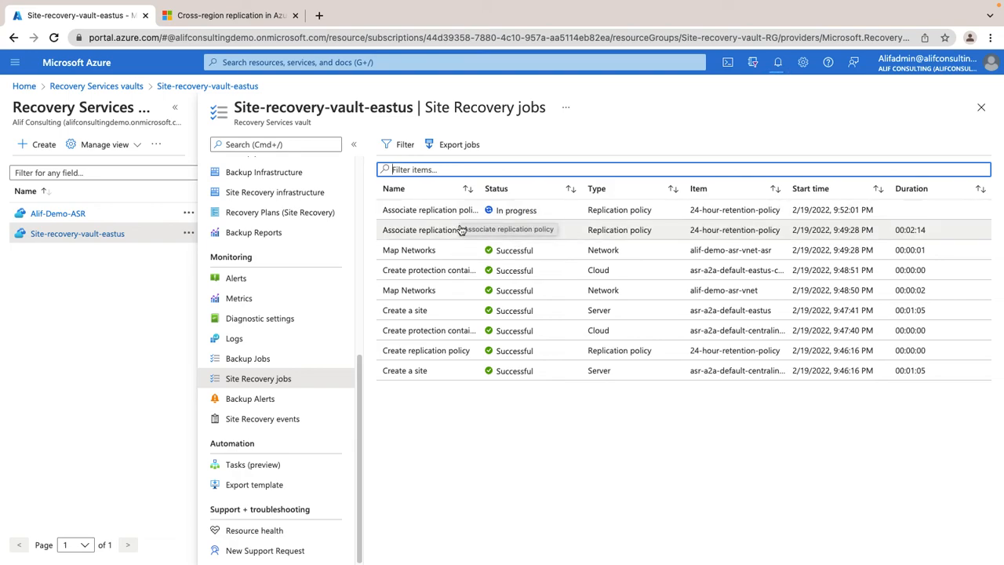
{"action": "left_click", "coordinate": [460, 212]}
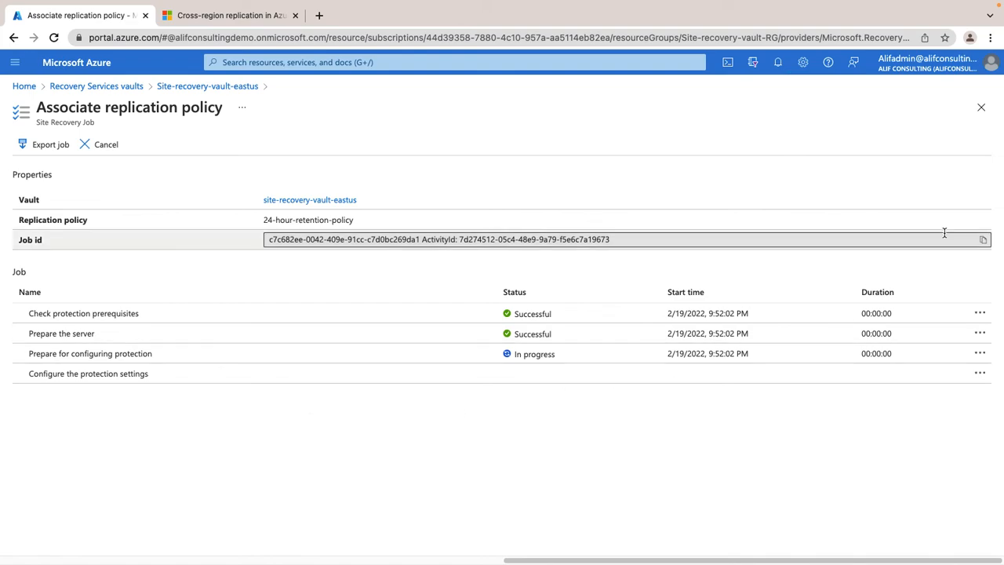
{"action": "left_click", "coordinate": [980, 110]}
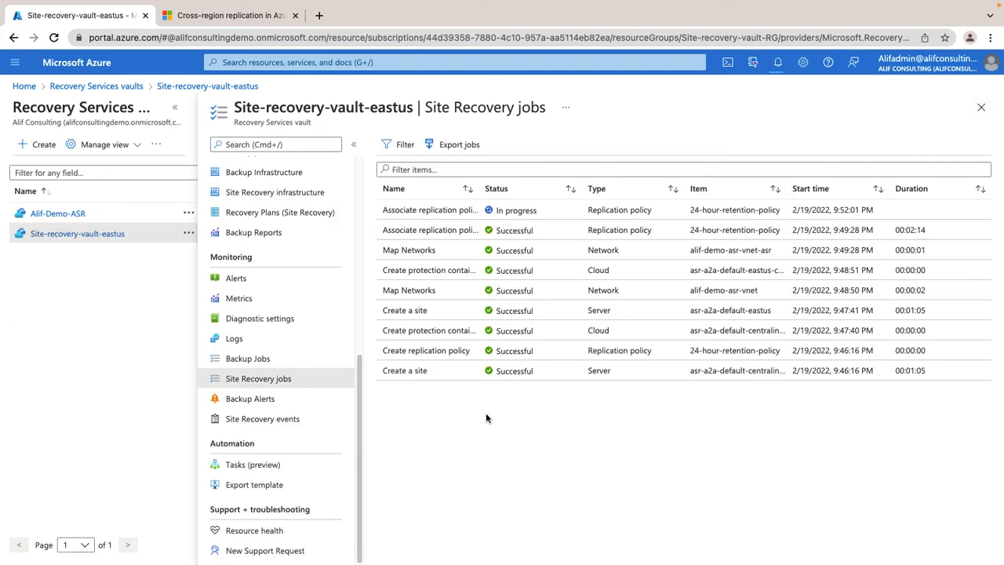